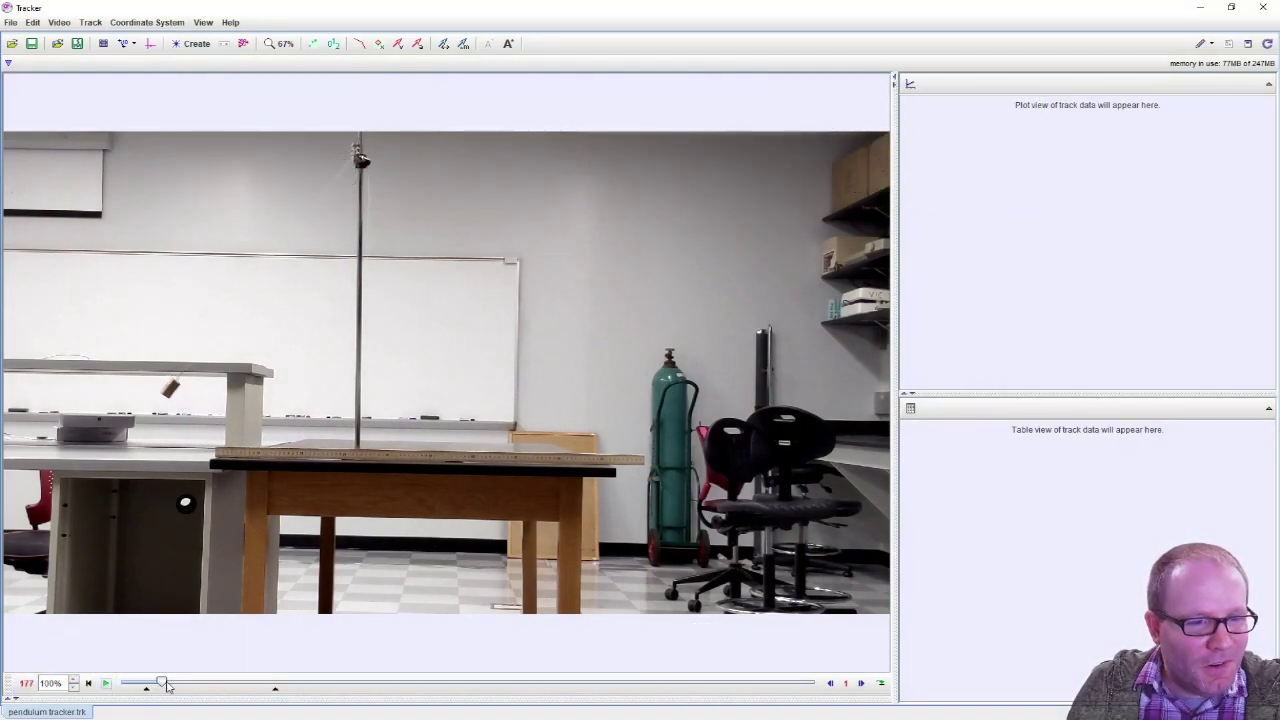
# Rewind the video to frame 110 and overlay the coordinate axes at origin 320.0, 240.0.
pyautogui.moveTo(163, 684); pyautogui.dragTo(146, 684)
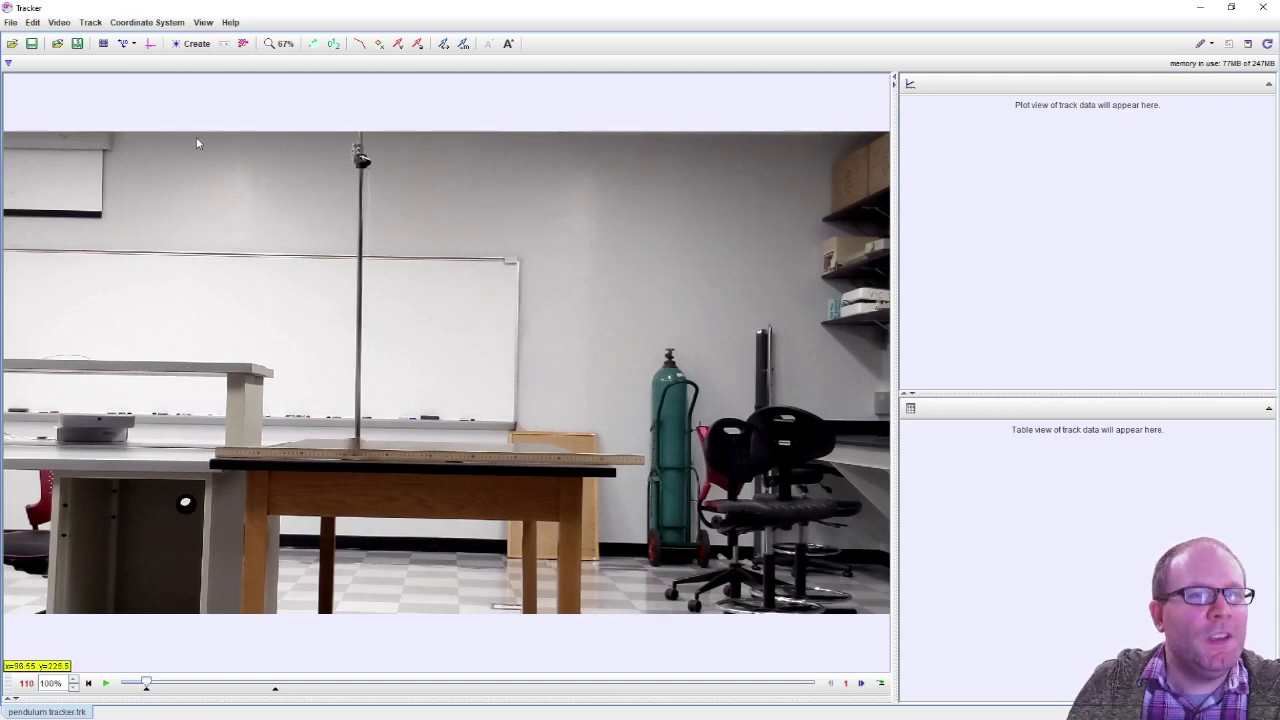
pyautogui.click(150, 43)
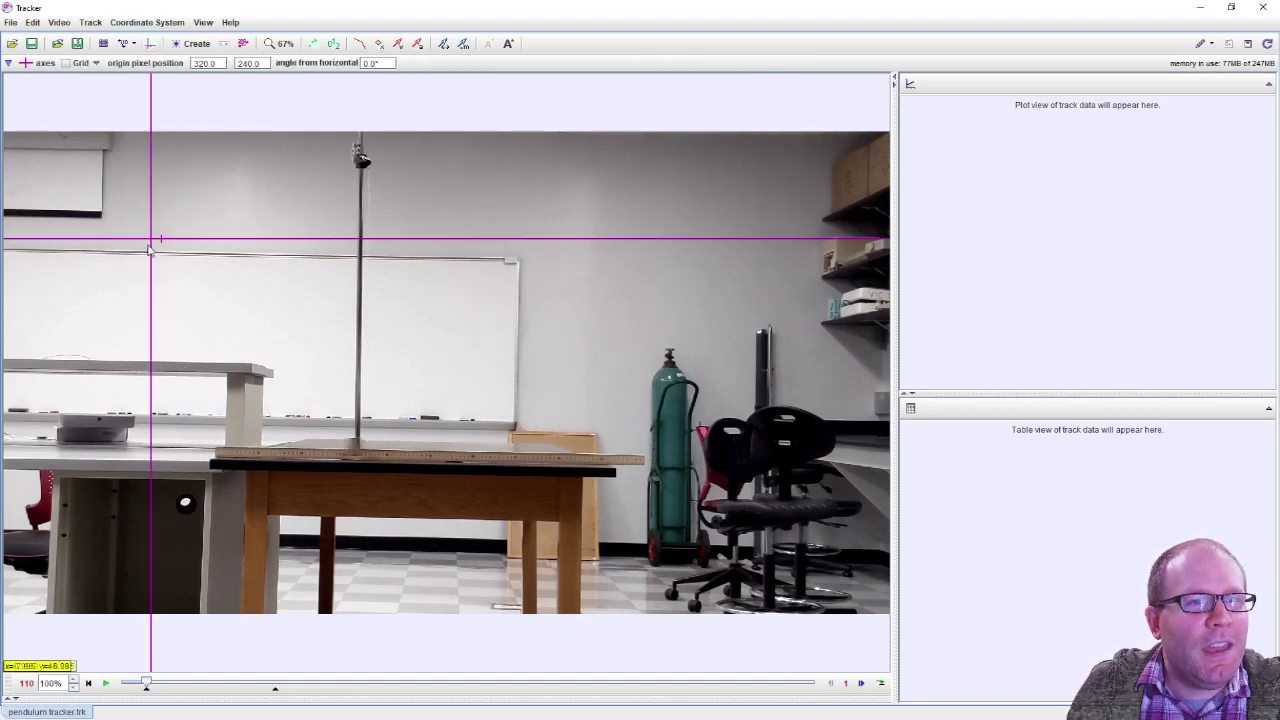
# Place the axes origin on the pendulum pivot (761.4, 54.77) and tilt the x-axis to -0.7°.
pyautogui.moveTo(151, 240); pyautogui.dragTo(286, 172)
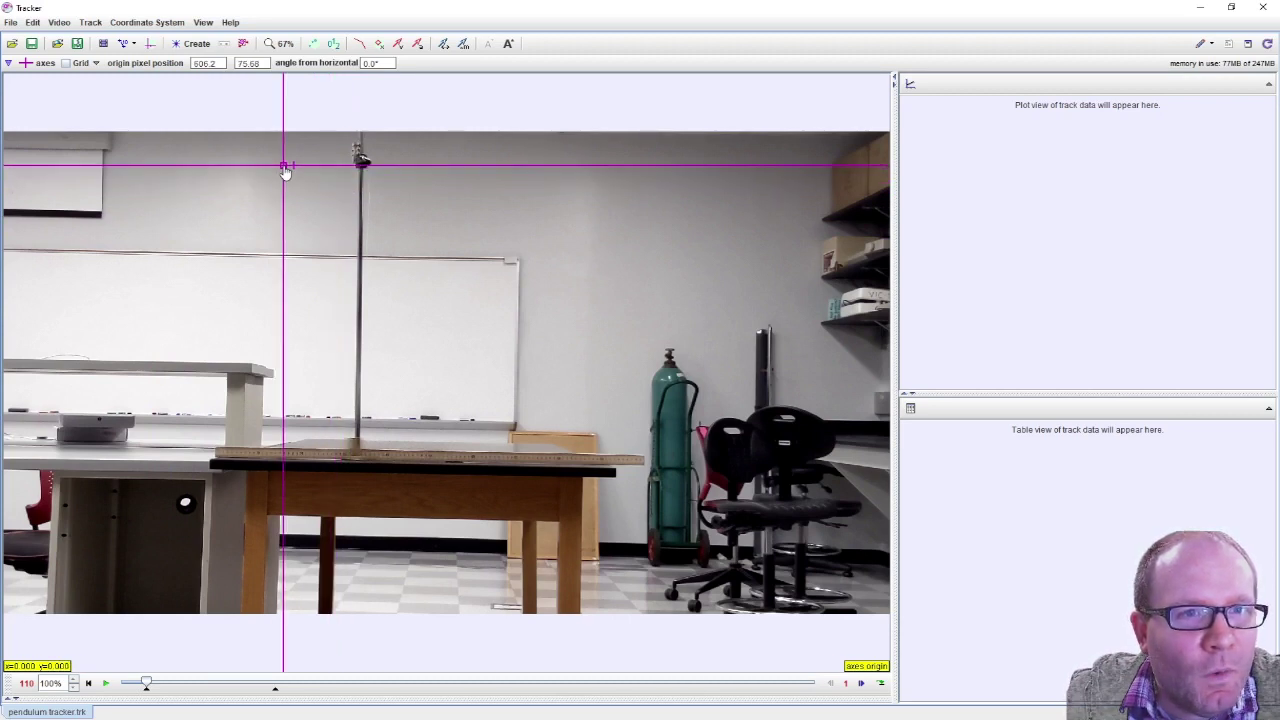
pyautogui.moveTo(146, 682); pyautogui.dragTo(173, 682)
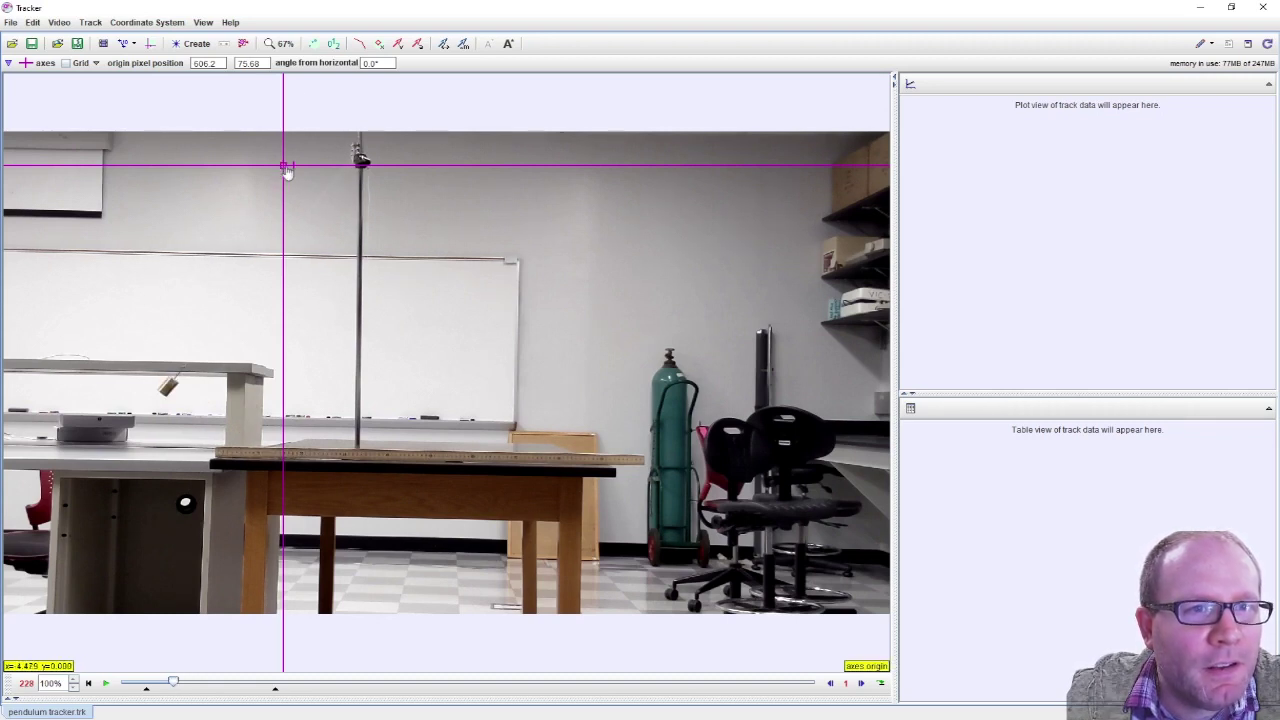
pyautogui.moveTo(286, 171); pyautogui.dragTo(358, 160)
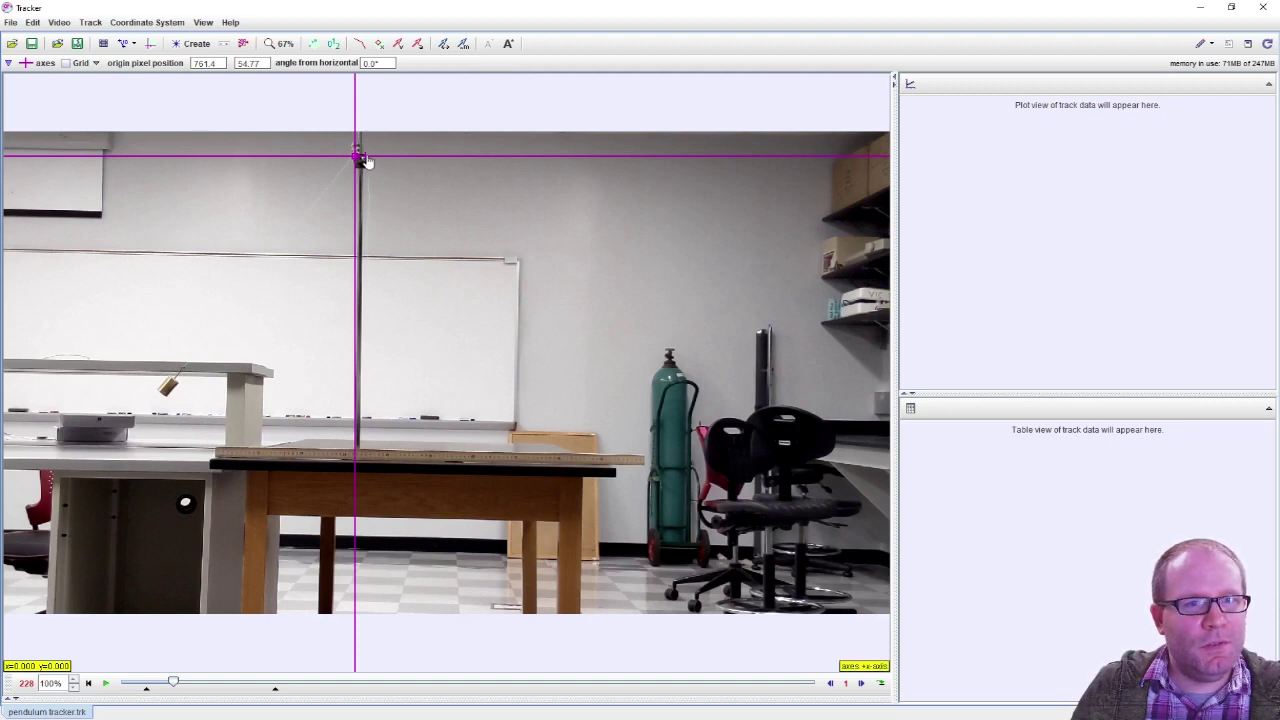
pyautogui.moveTo(364, 160); pyautogui.dragTo(388, 163)
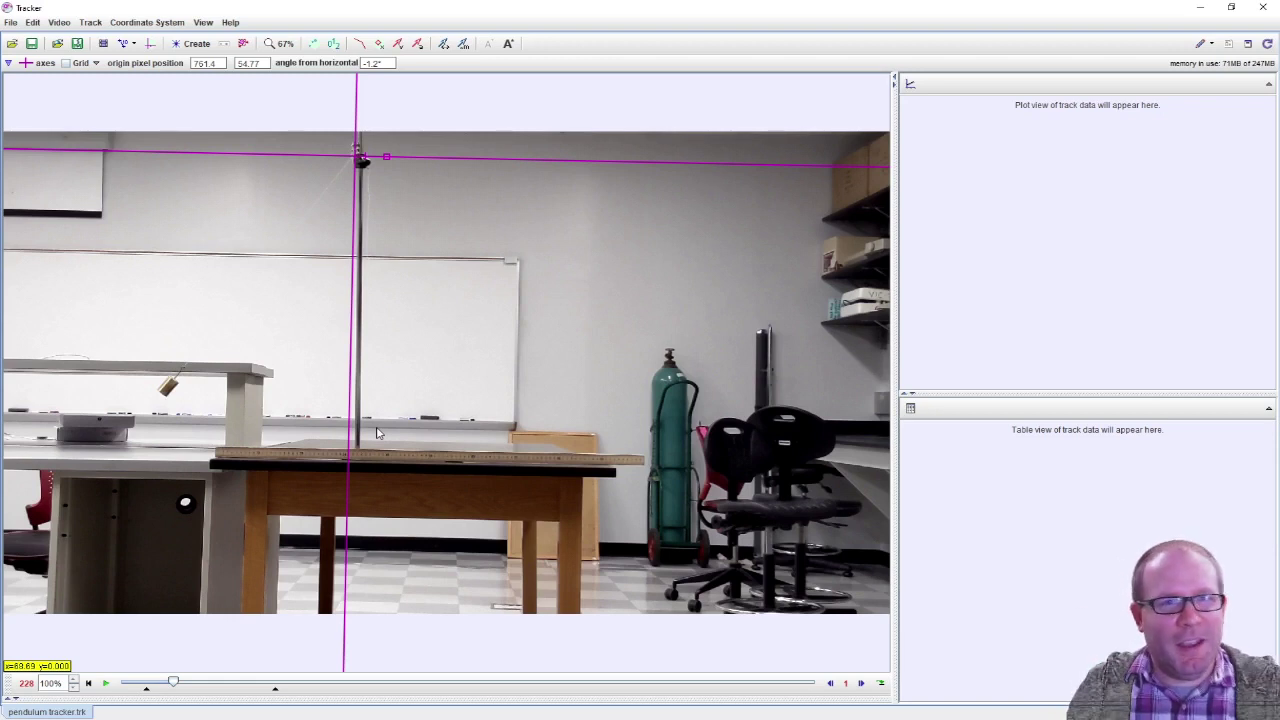
pyautogui.moveTo(394, 157); pyautogui.dragTo(629, 167)
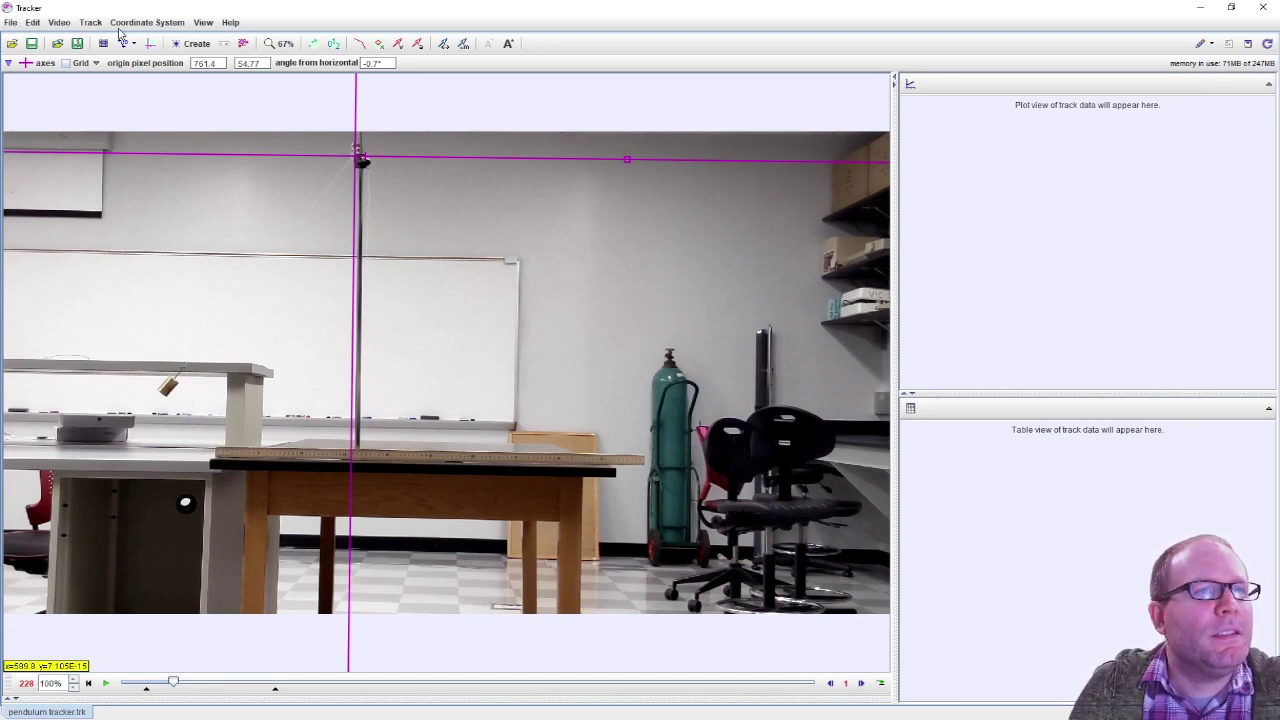
pyautogui.click(192, 47)
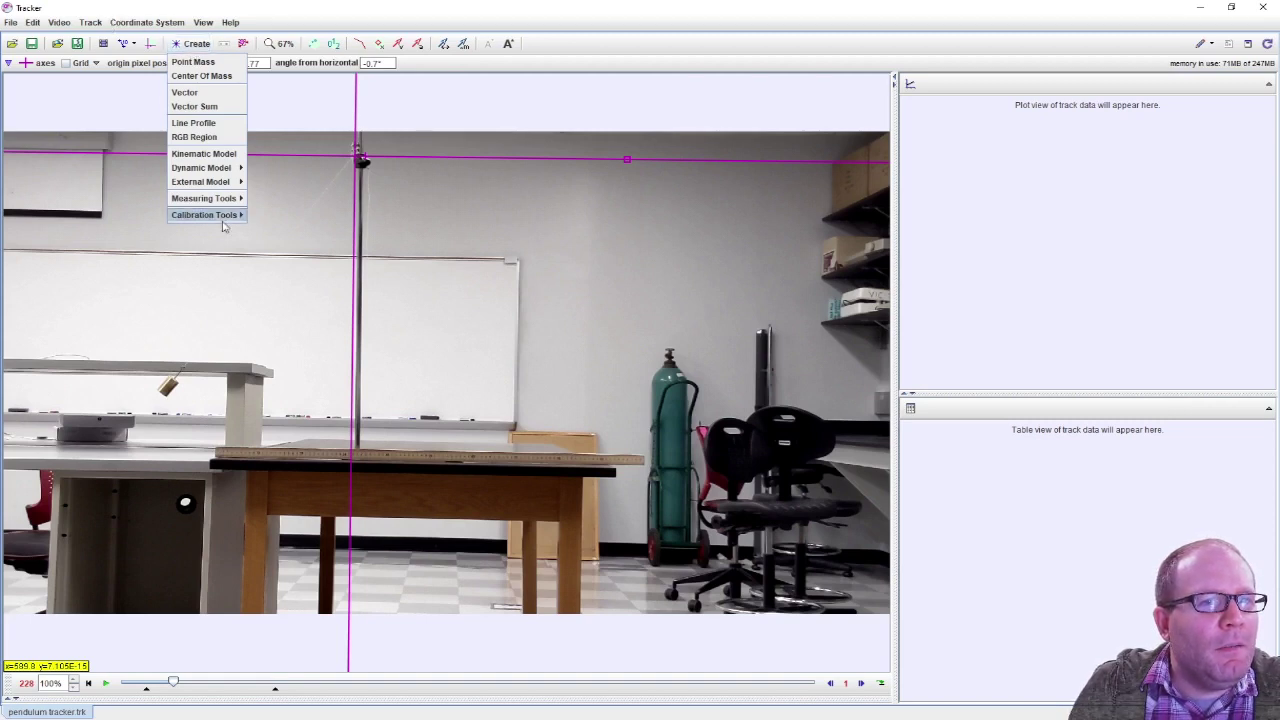
# Stretch a calibration tape between both ends of the metre stick and set it to 1.000 m.
pyautogui.moveTo(225, 216)
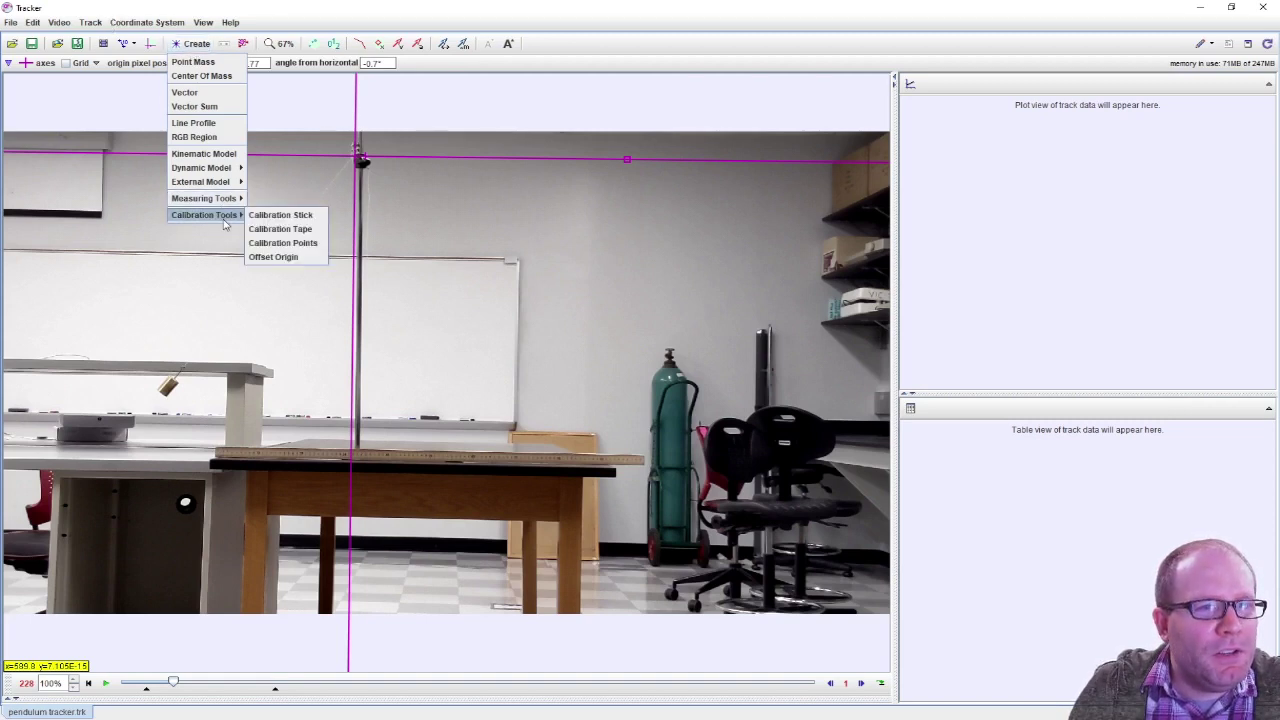
pyautogui.click(280, 229)
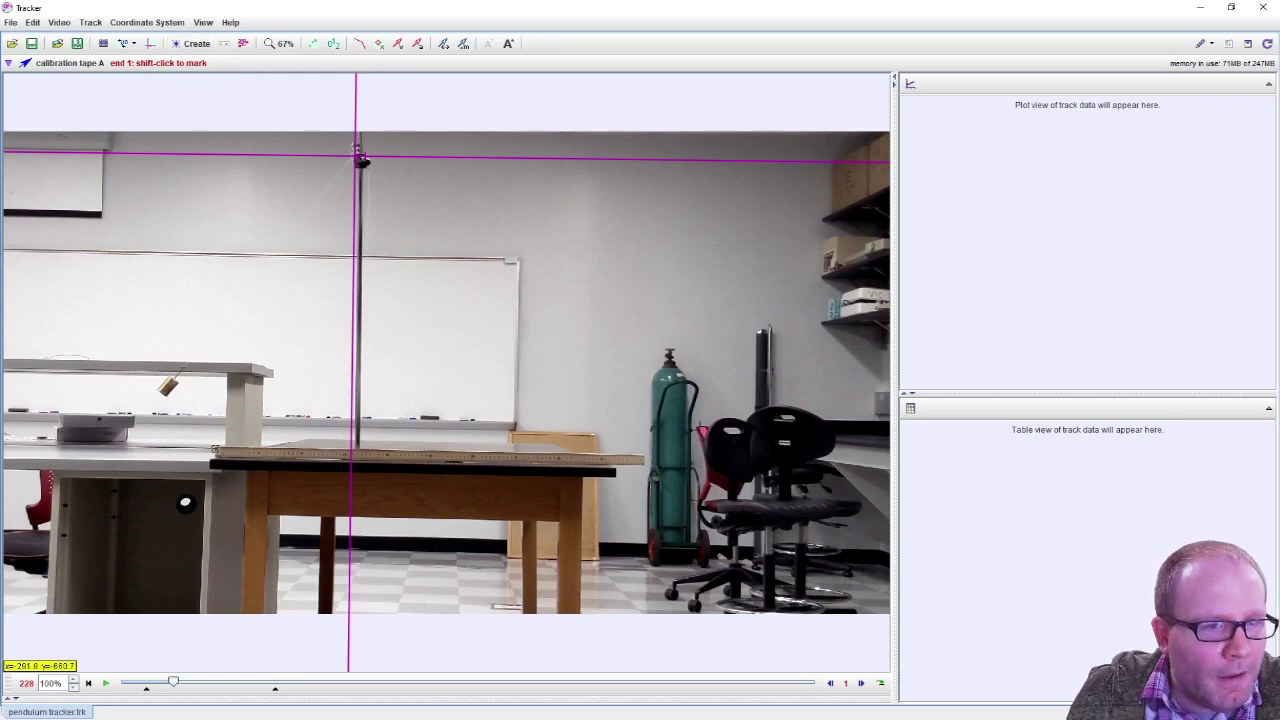
pyautogui.keyDown('shift'); pyautogui.click(214, 452); pyautogui.keyUp('shift')
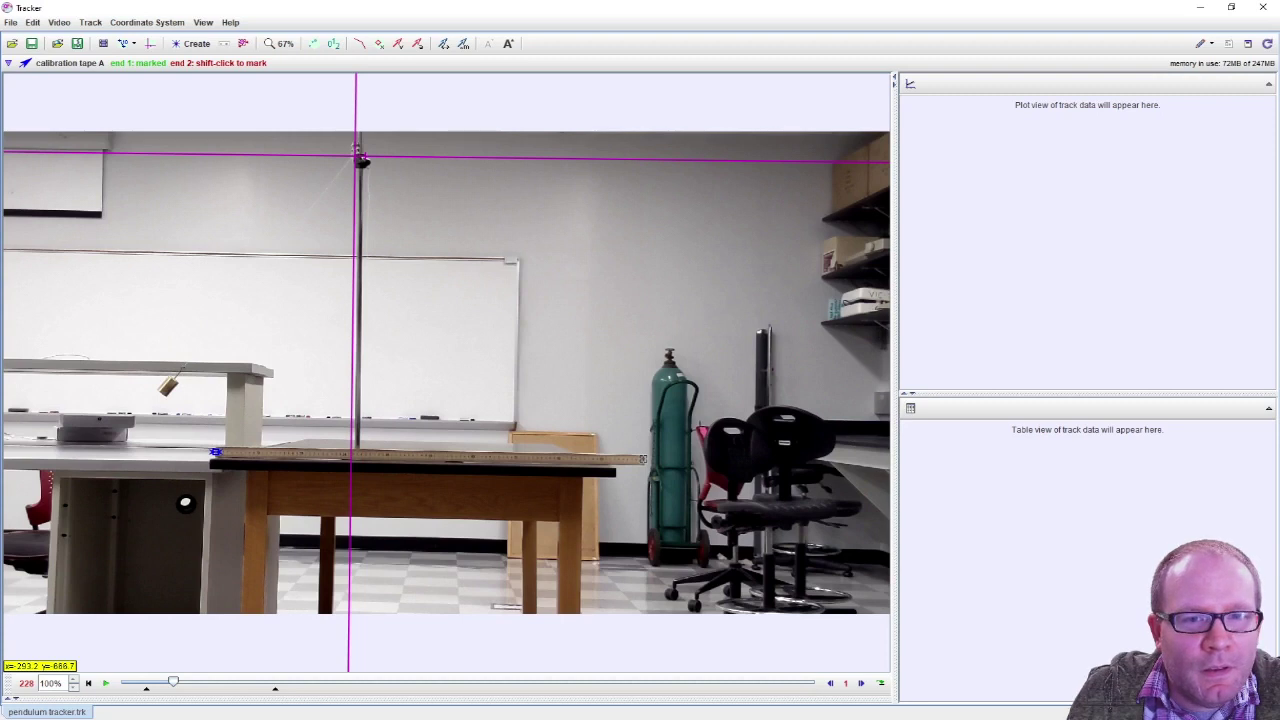
pyautogui.keyDown('shift'); pyautogui.click(641, 459); pyautogui.keyUp('shift')
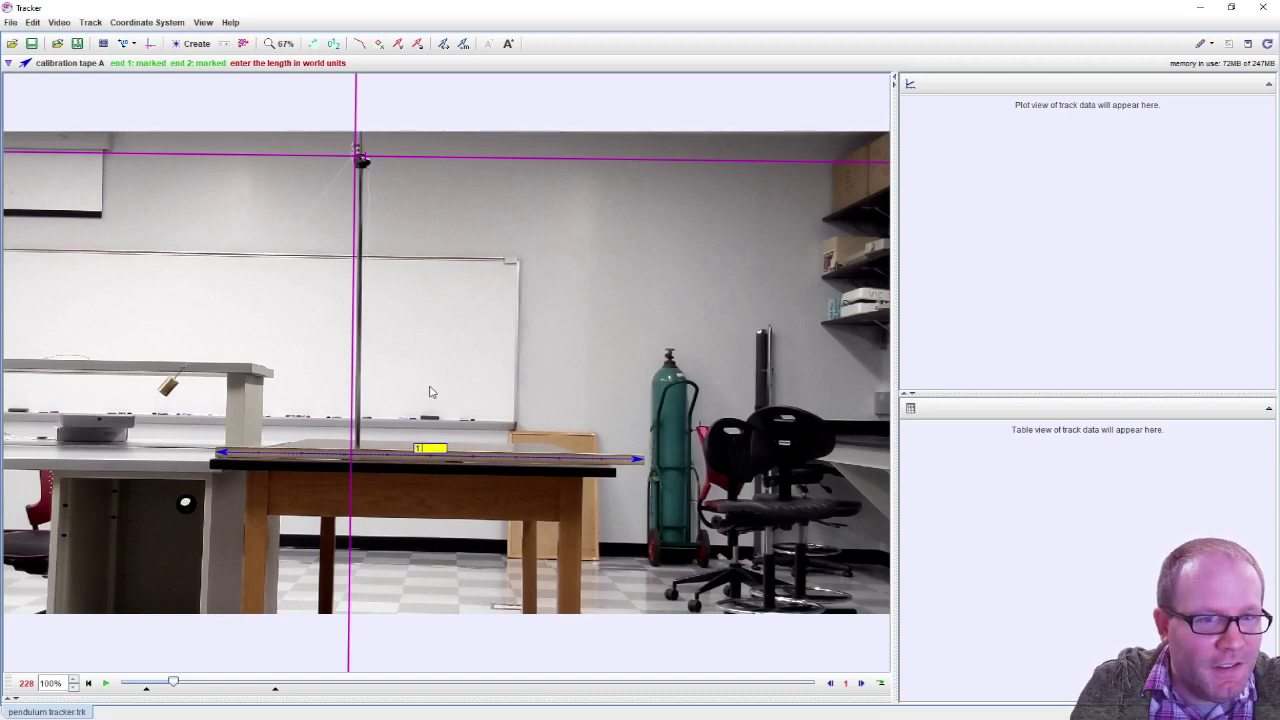
pyautogui.press('Return')
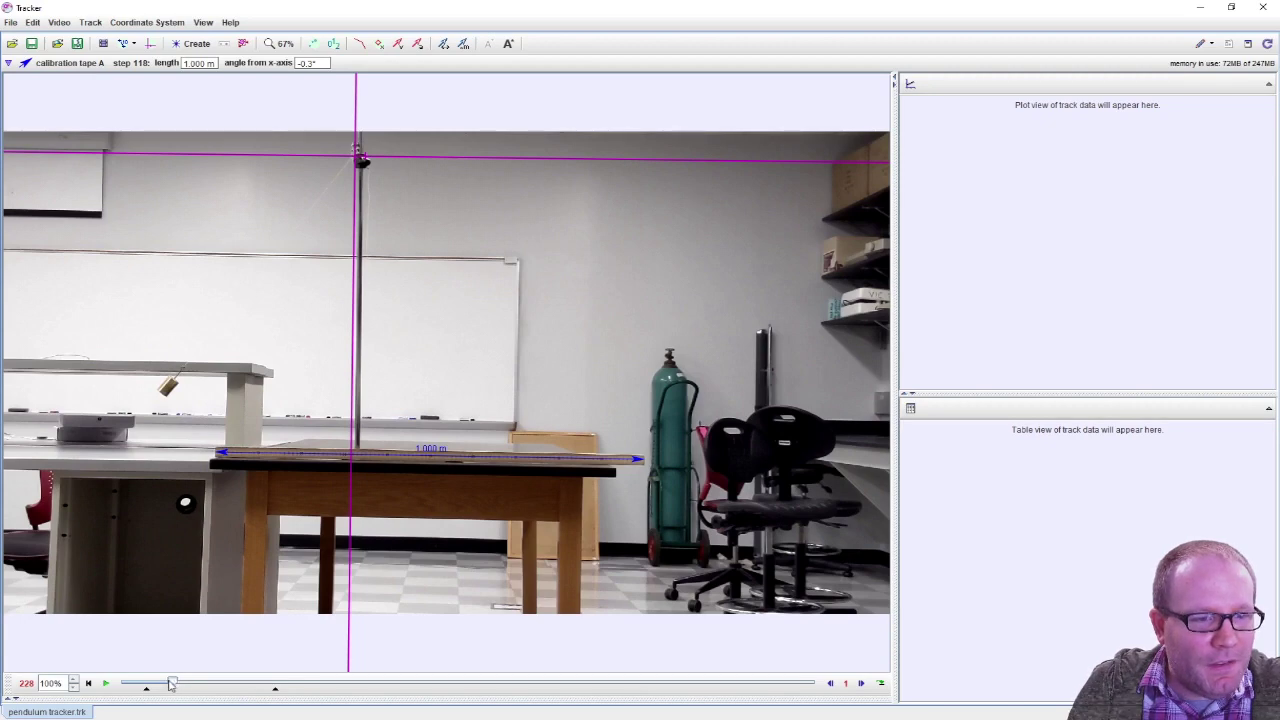
pyautogui.moveTo(170, 684); pyautogui.dragTo(146, 684)
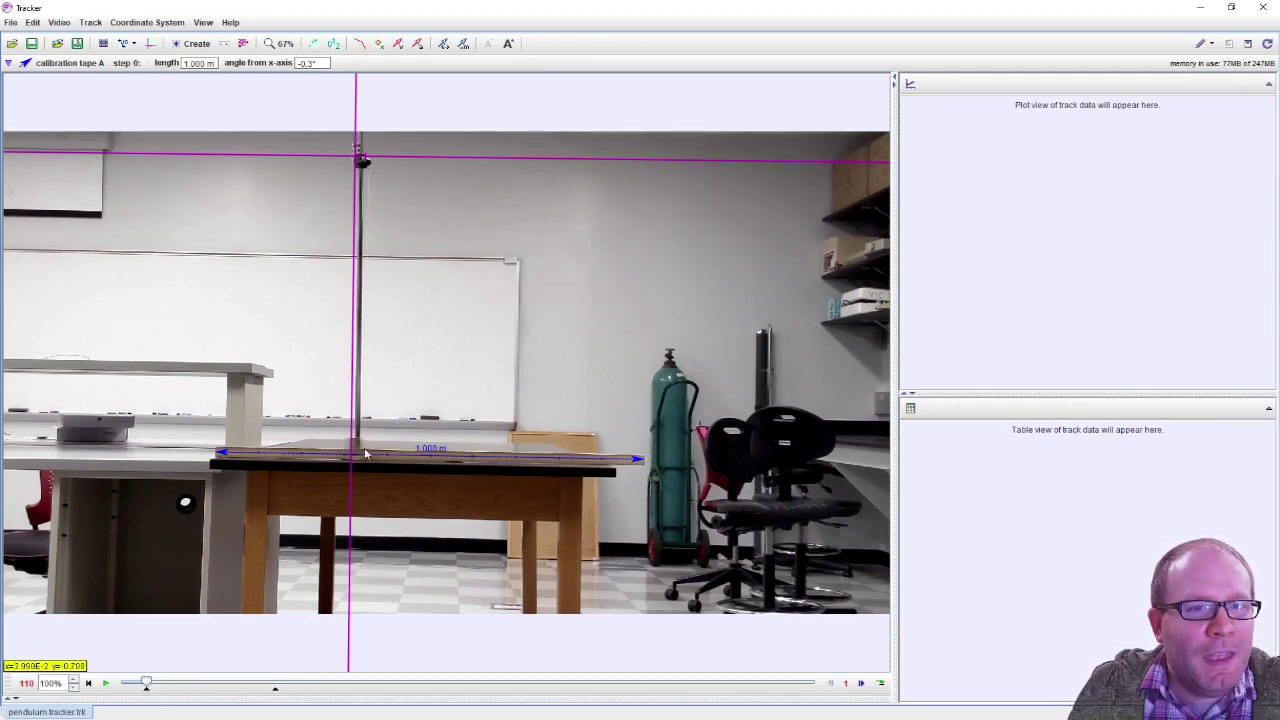
# Zoom the video view to 159% around the pendulum rod and metre stick.
pyautogui.scroll(5, 364, 447)
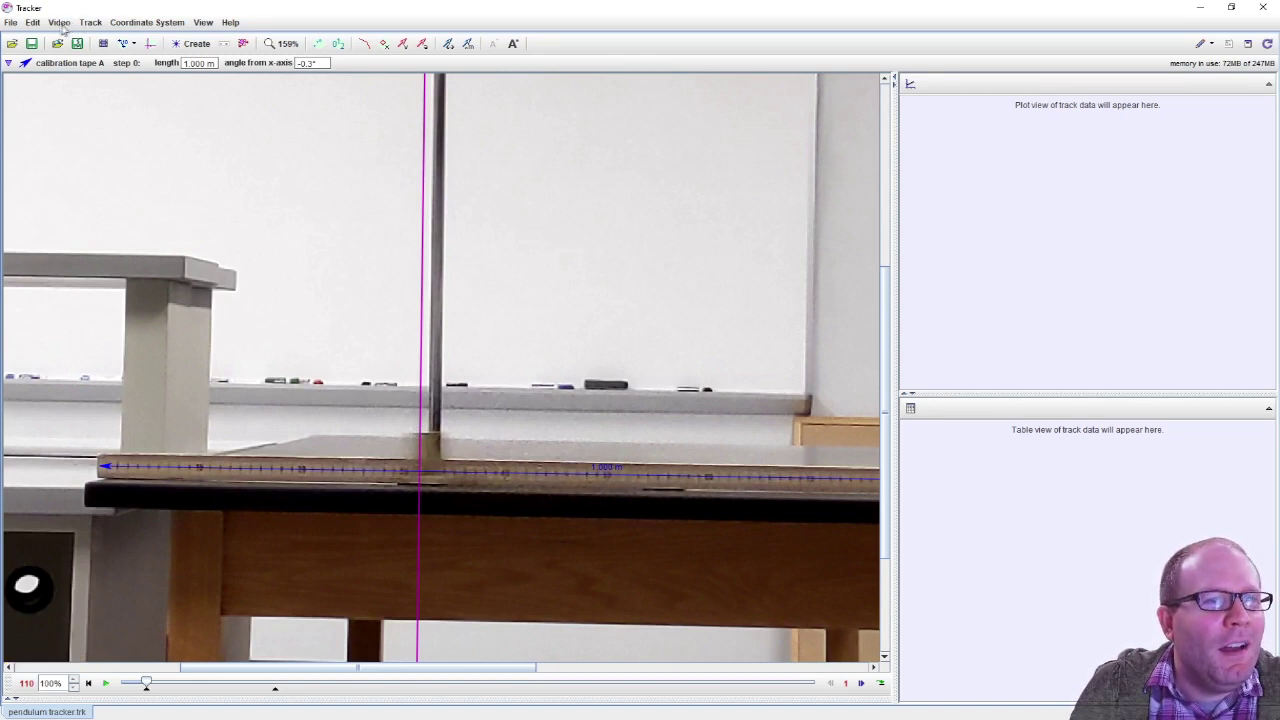
# Create a new point mass track, mass A.
pyautogui.click(95, 24)
pyautogui.moveTo(108, 40)
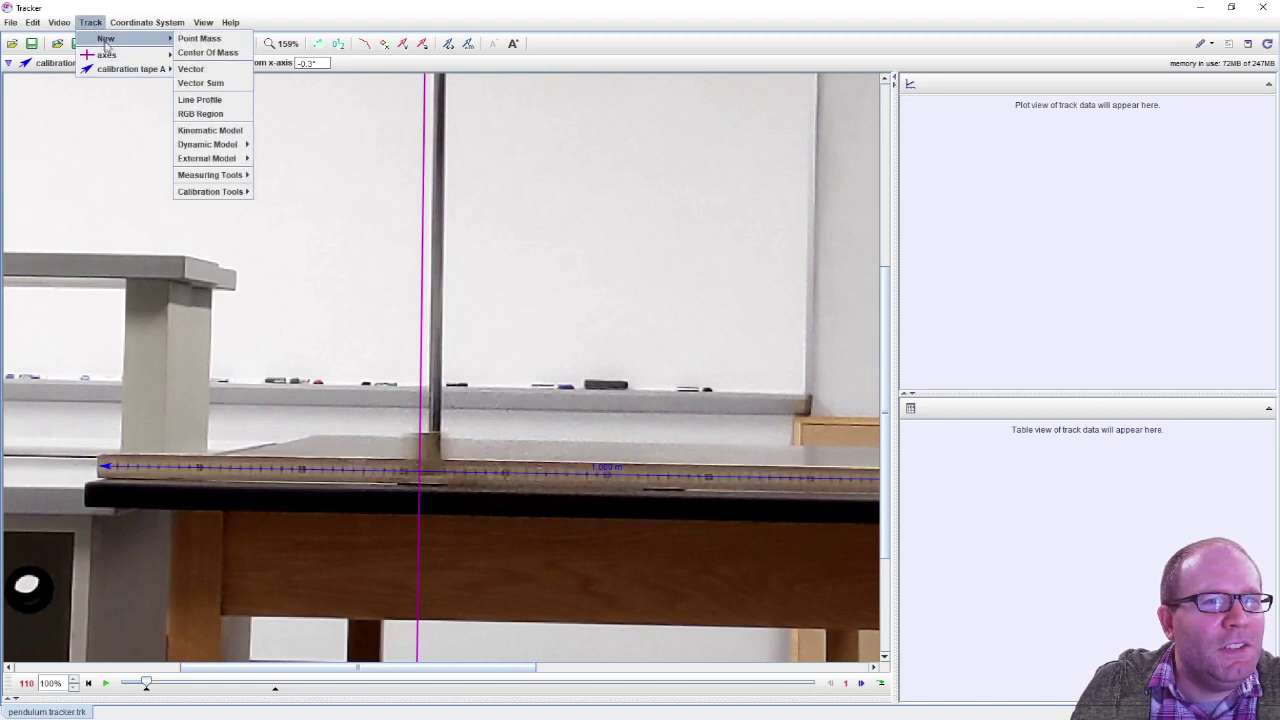
pyautogui.click(200, 40)
# Rename the mass A track to 'pendulum bob'.
pyautogui.click(55, 106)
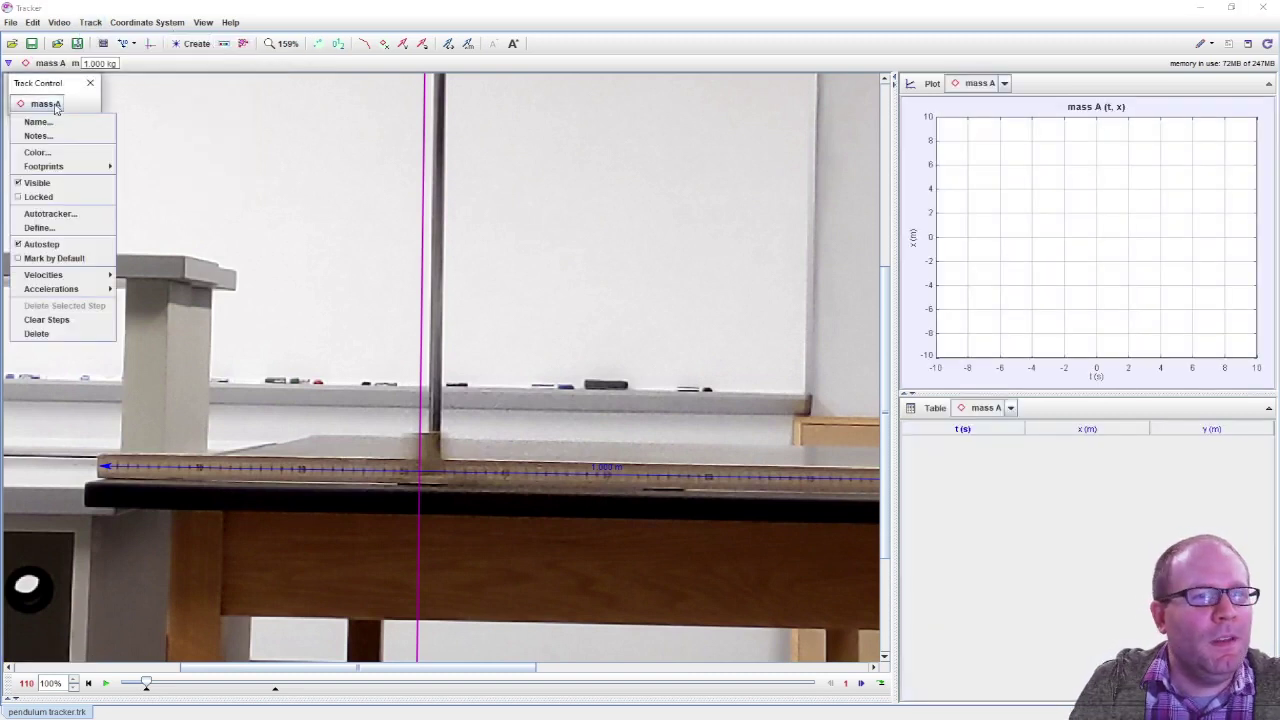
pyautogui.click(38, 122)
pyautogui.write('mass A')
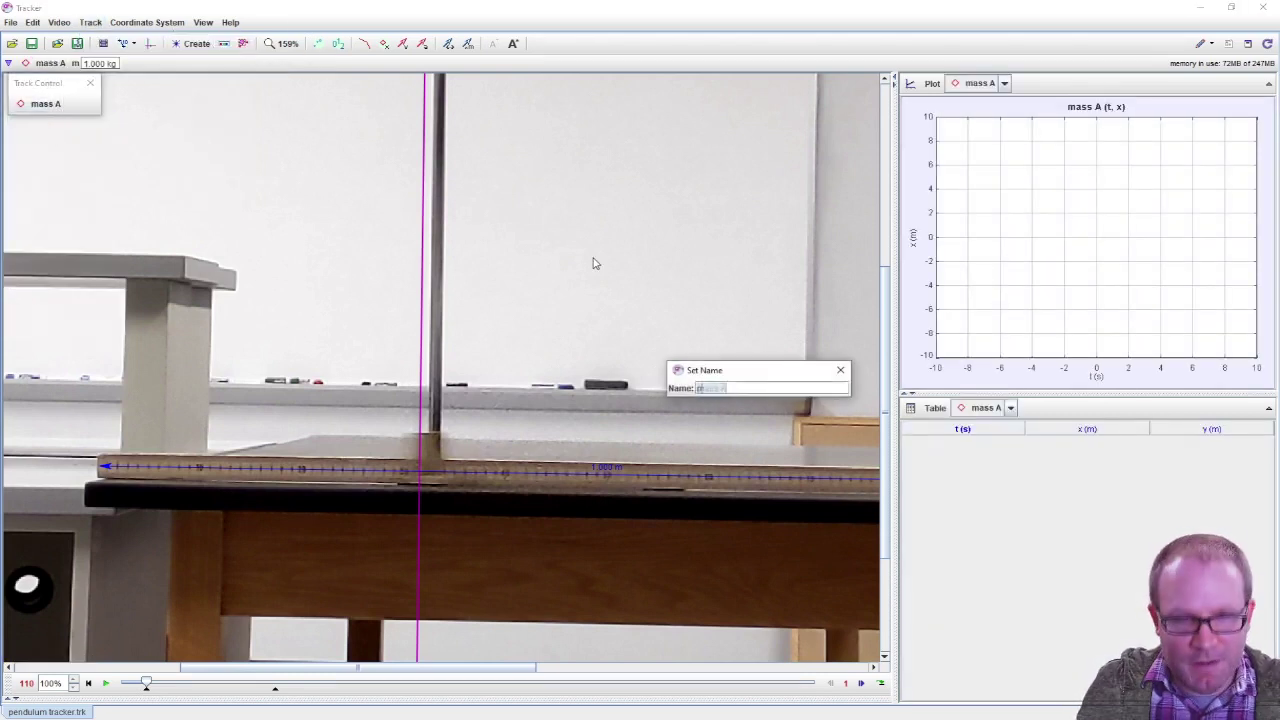
pyautogui.write('pendulum bob')
pyautogui.press('Return')
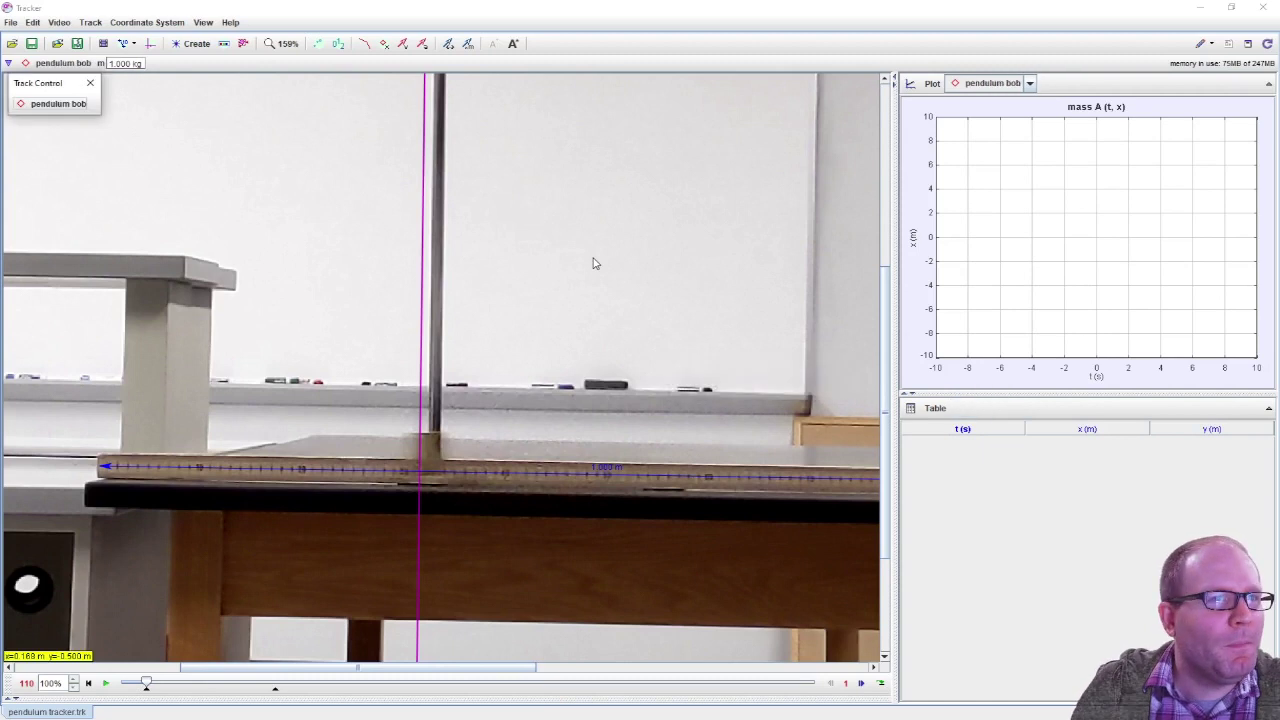
pyautogui.click(64, 106)
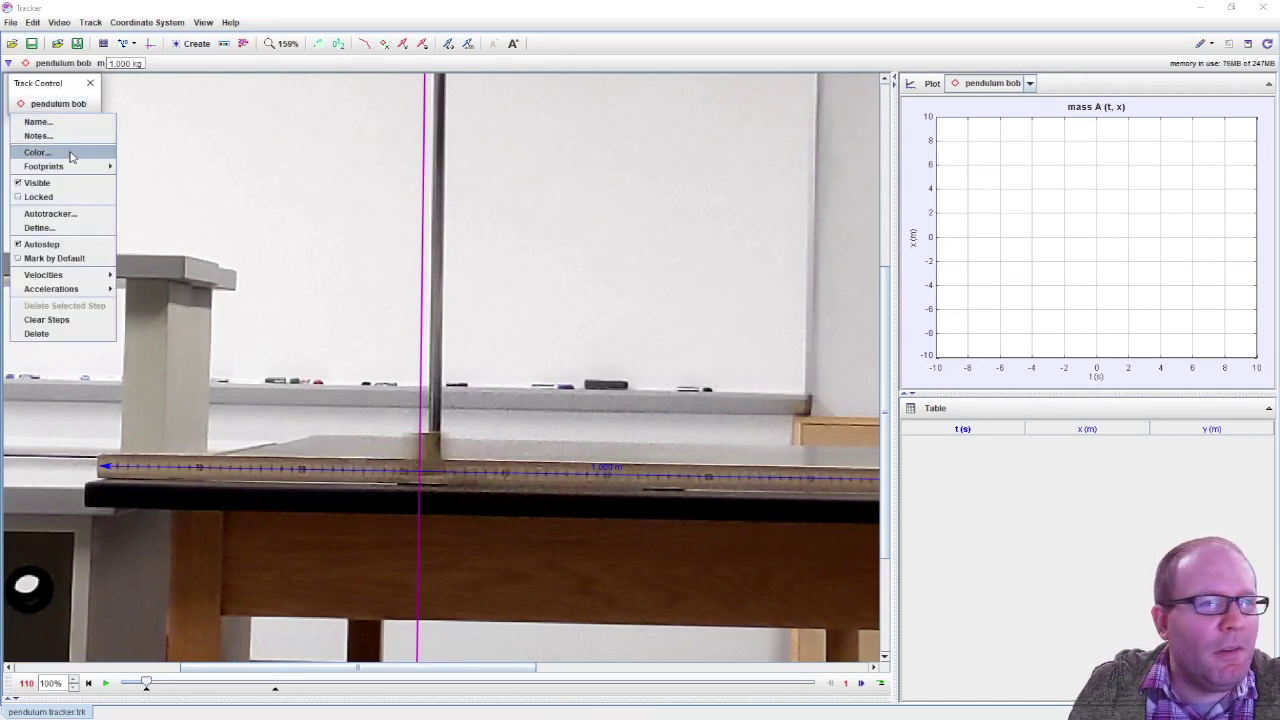
pyautogui.moveTo(73, 172)
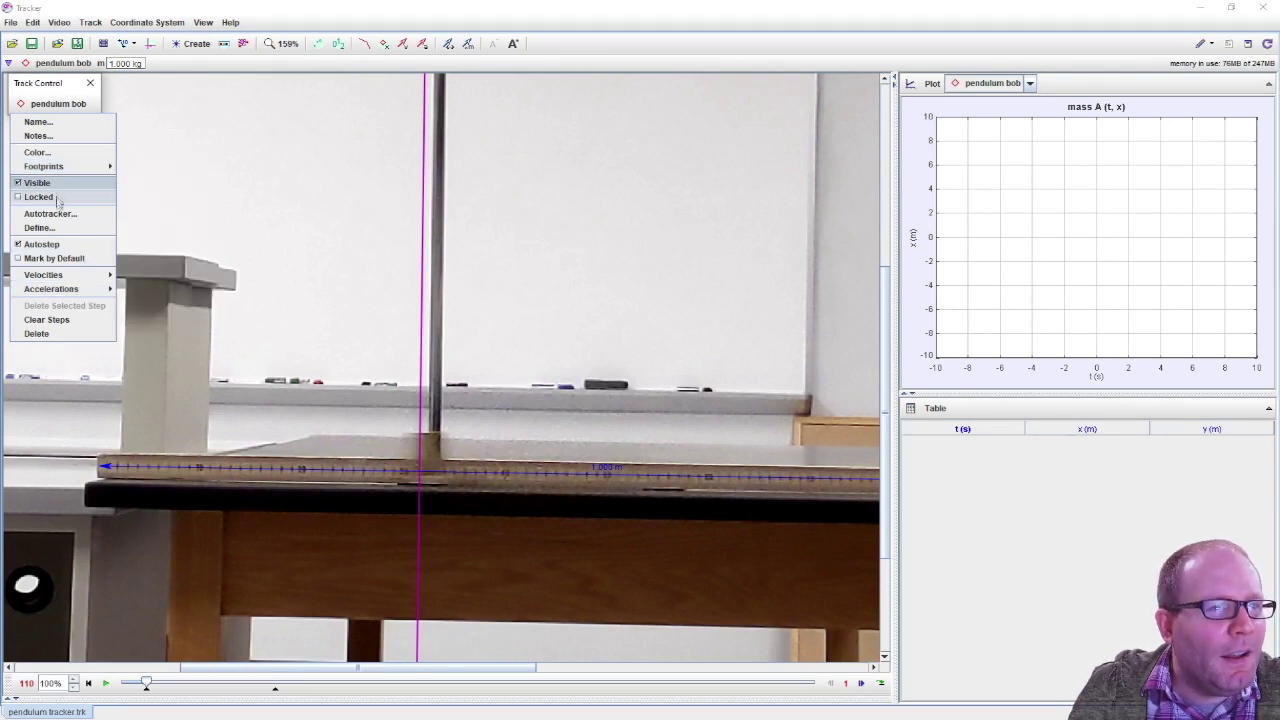
# Open the pendulum bob's autotracker, move its window aside, and make a key-frame template on the bob.
pyautogui.click(50, 214)
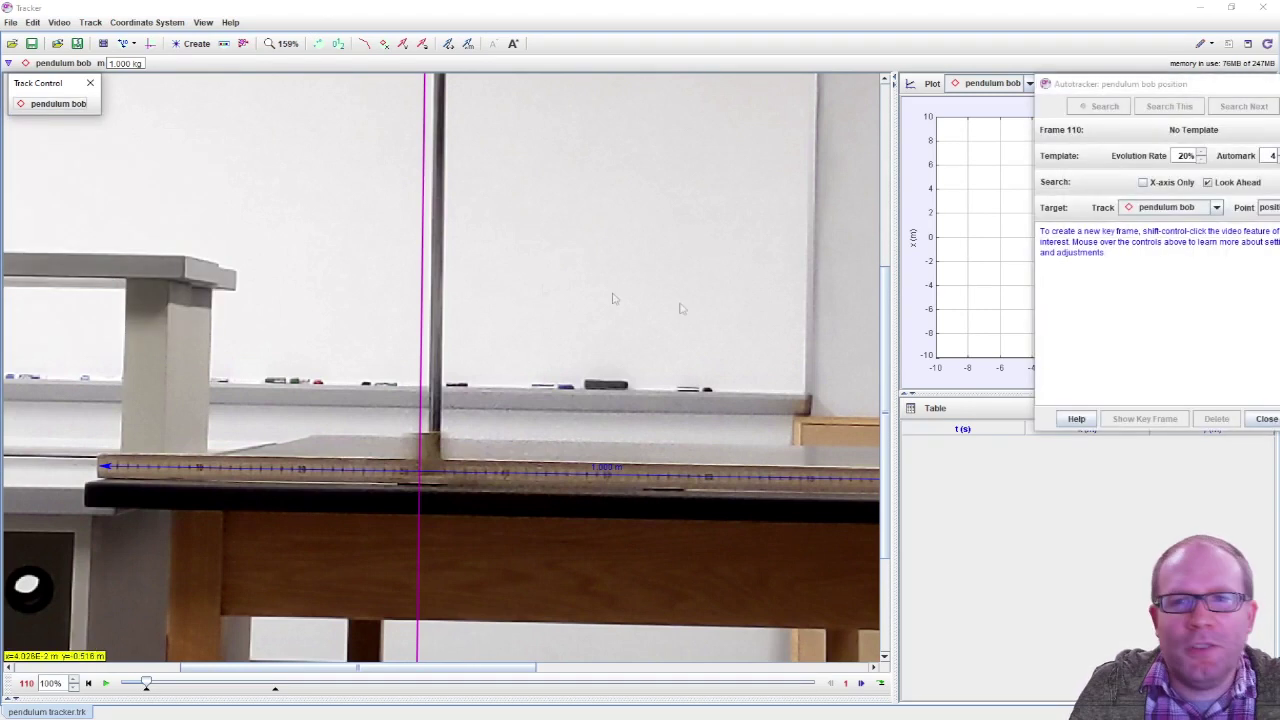
pyautogui.moveTo(1135, 93); pyautogui.dragTo(828, 93)
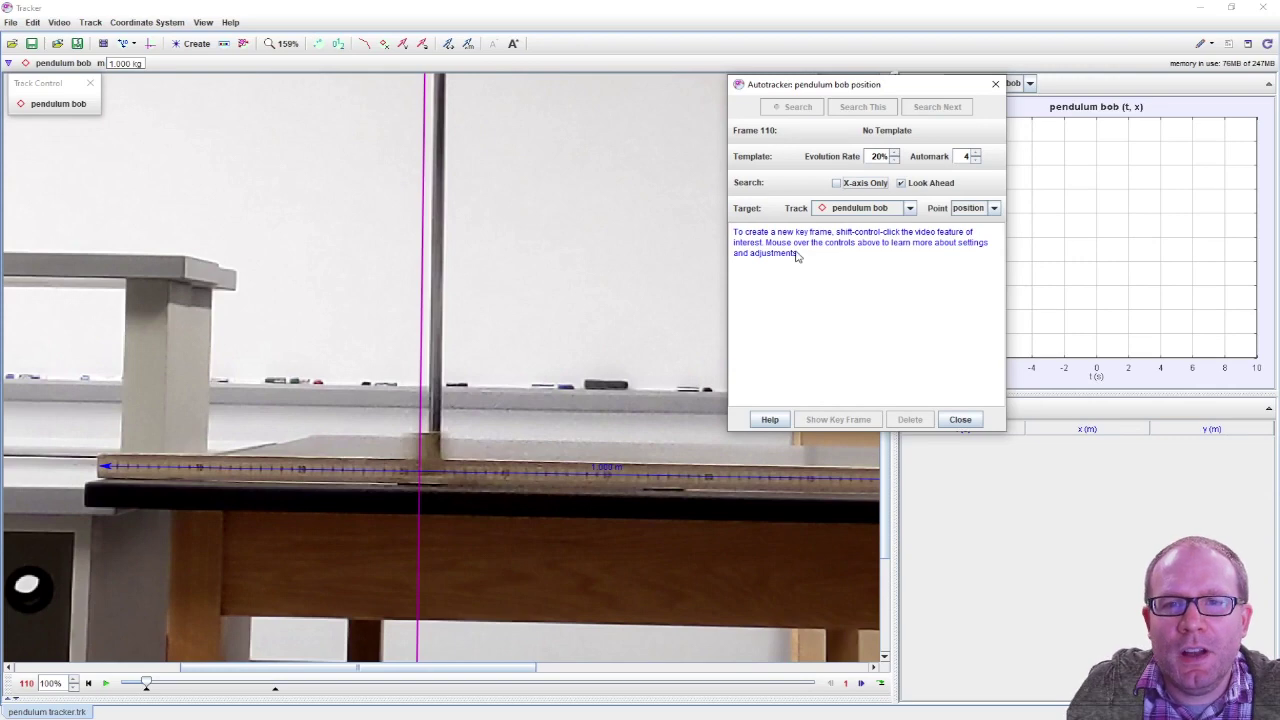
pyautogui.moveTo(874, 93); pyautogui.dragTo(746, 68)
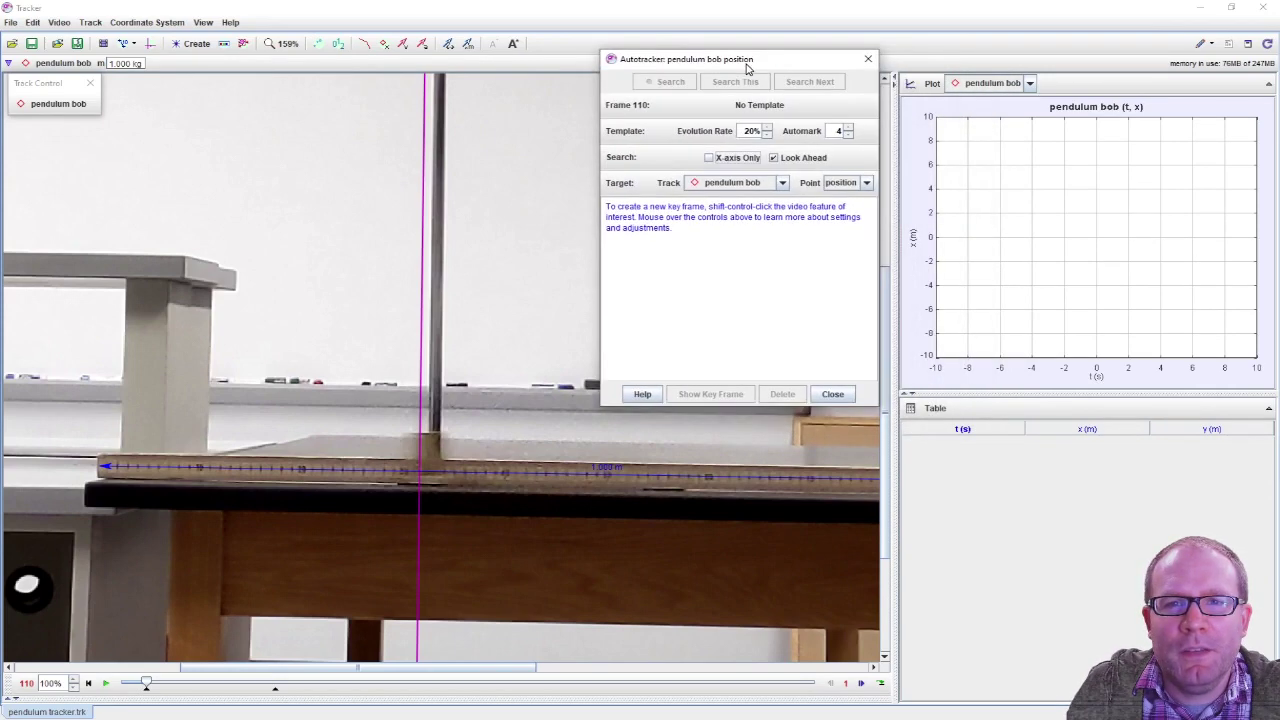
pyautogui.keyDown('ctrl'); pyautogui.keyDown('shift'); pyautogui.click(425, 450); pyautogui.keyUp('shift'); pyautogui.keyUp('ctrl')
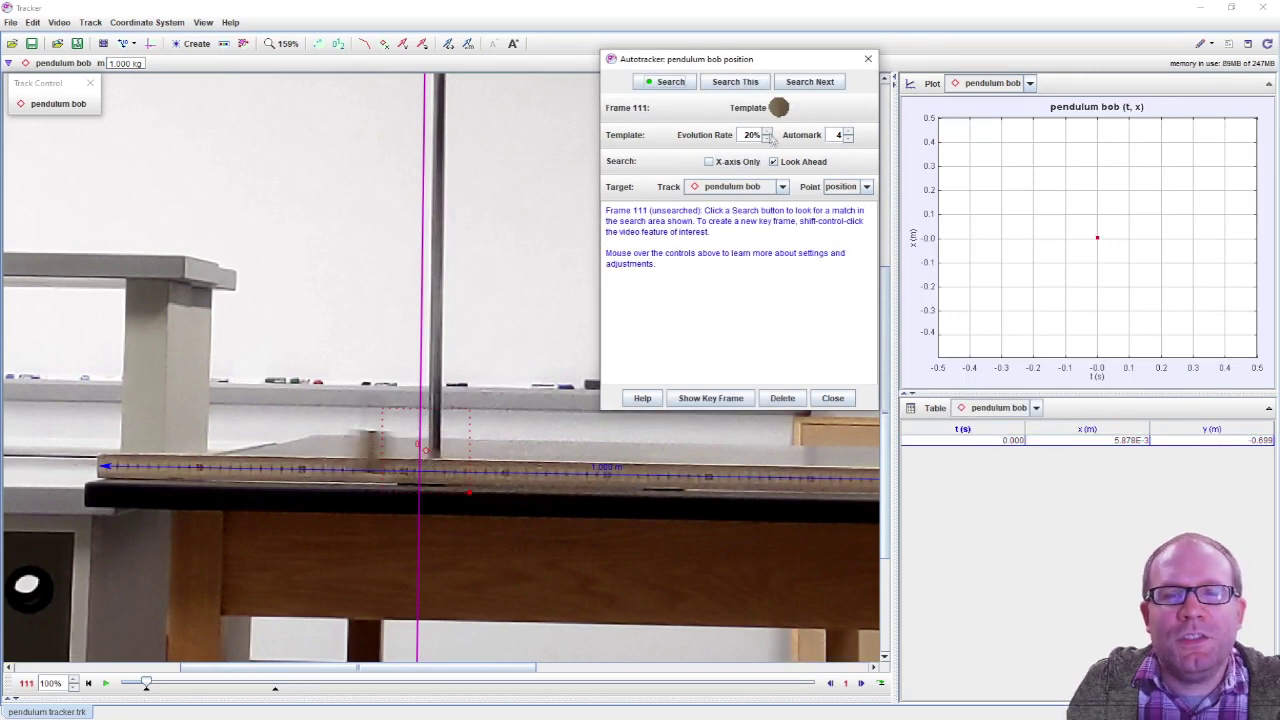
pyautogui.moveTo(785, 112)
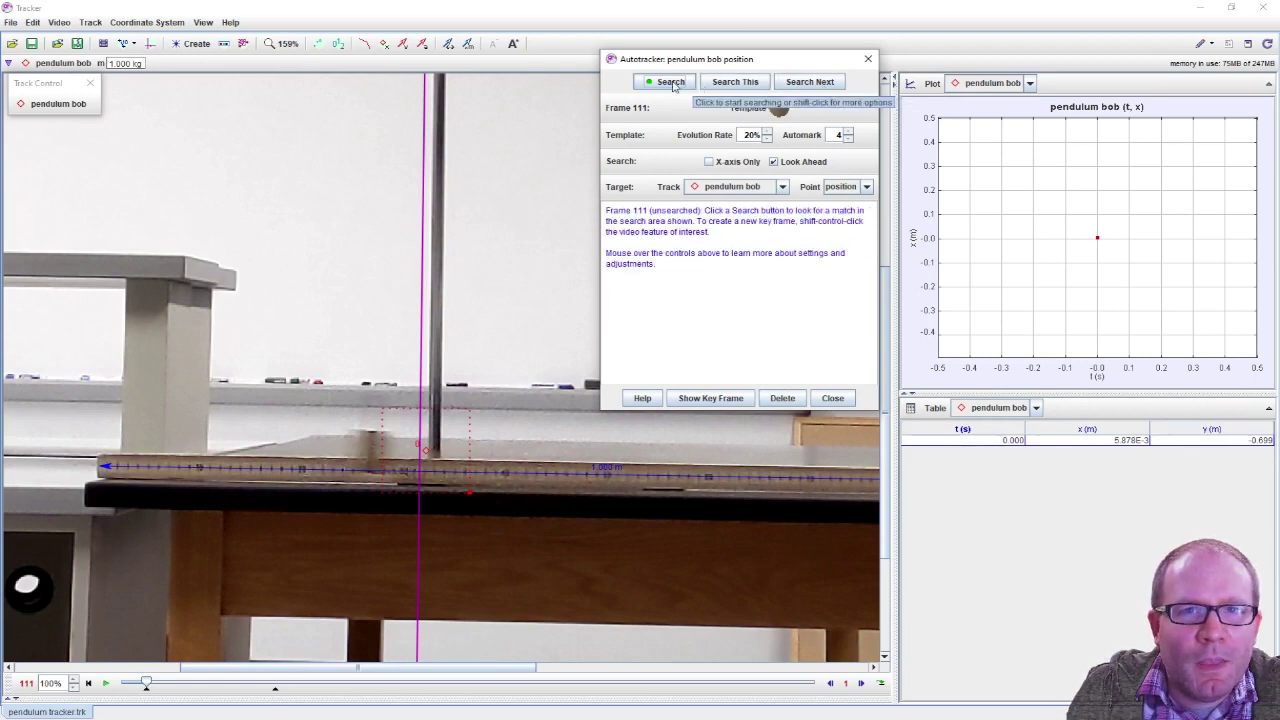
# Run a trial autotrack of the bob, then stop it and clear all its tracked points.
pyautogui.click(812, 82)
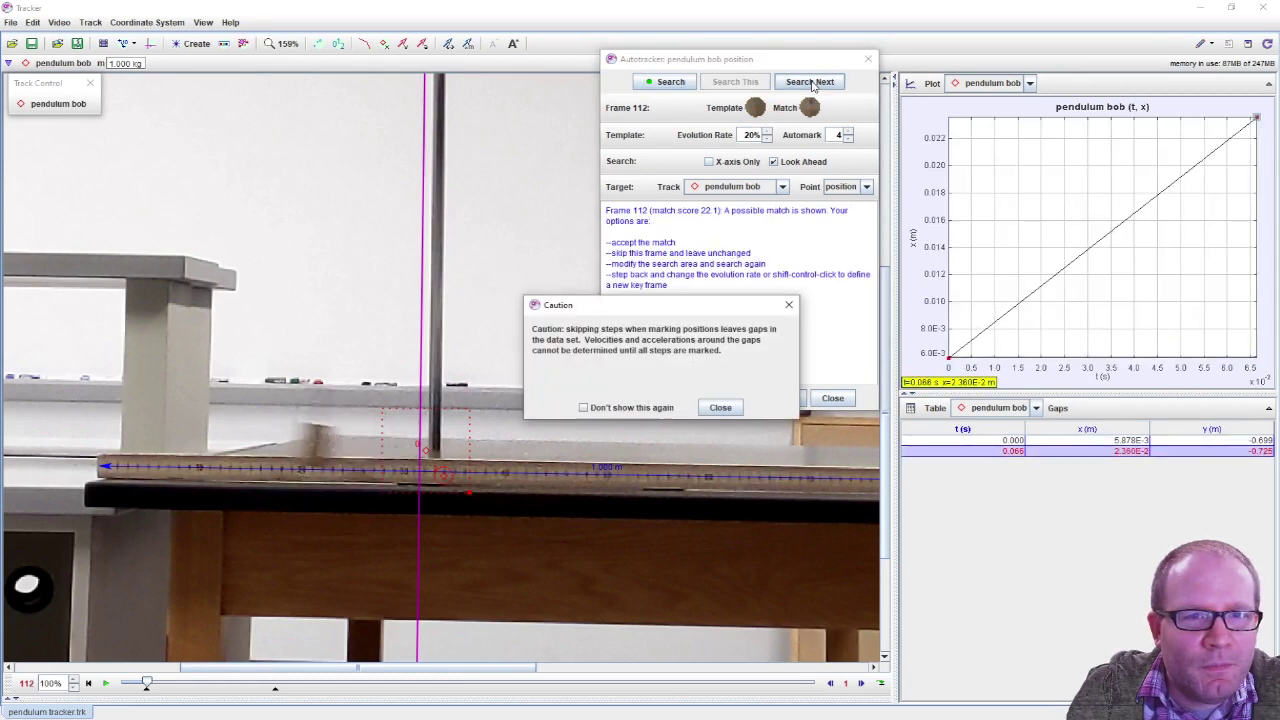
pyautogui.click(735, 413)
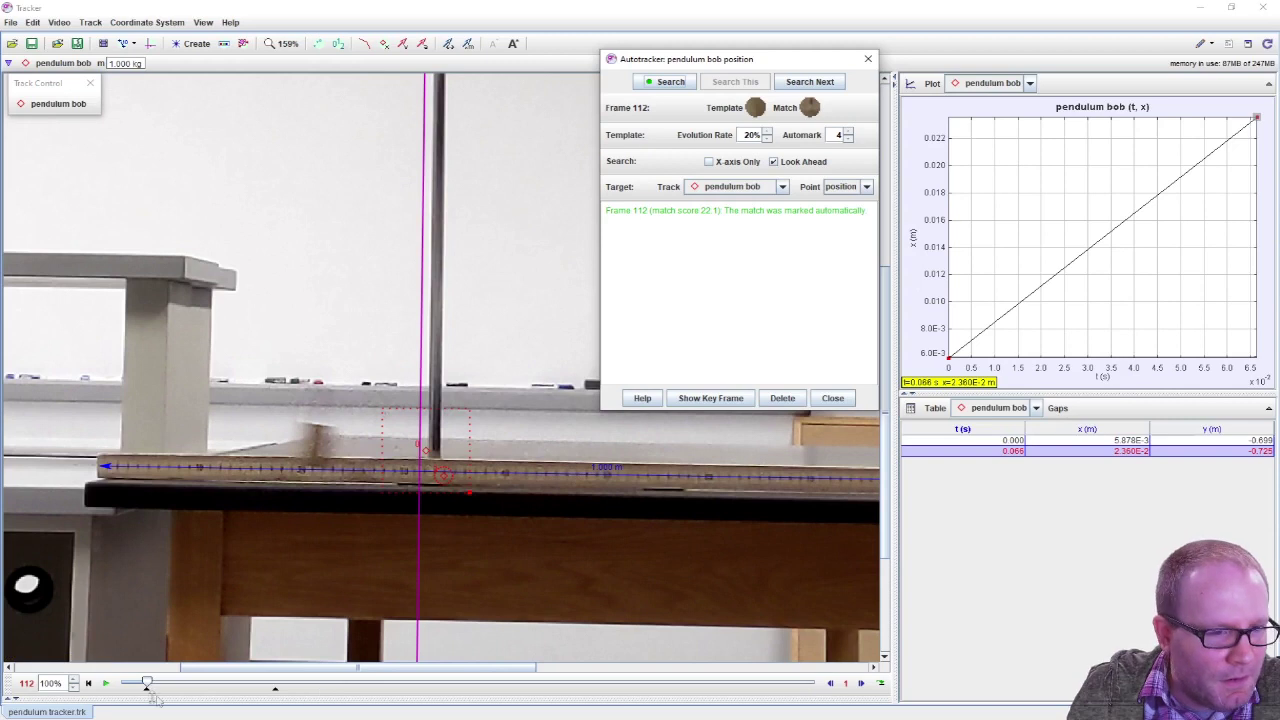
pyautogui.click(671, 84)
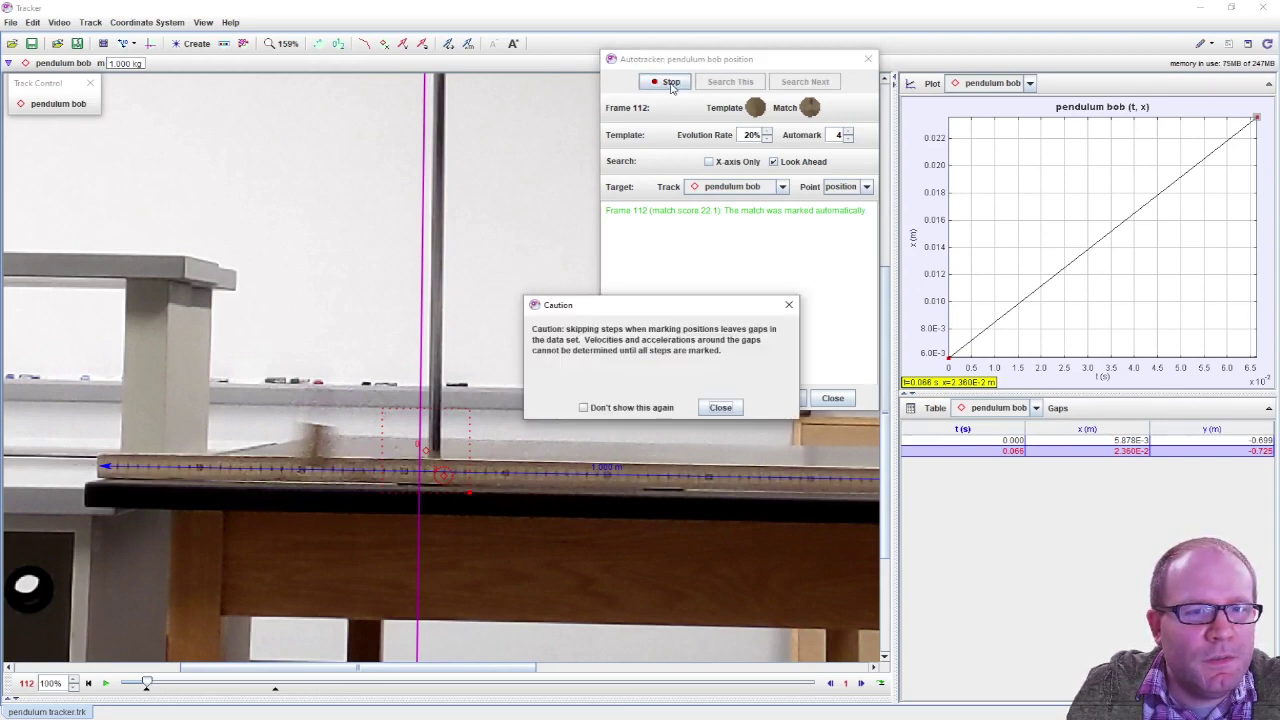
pyautogui.click(720, 407)
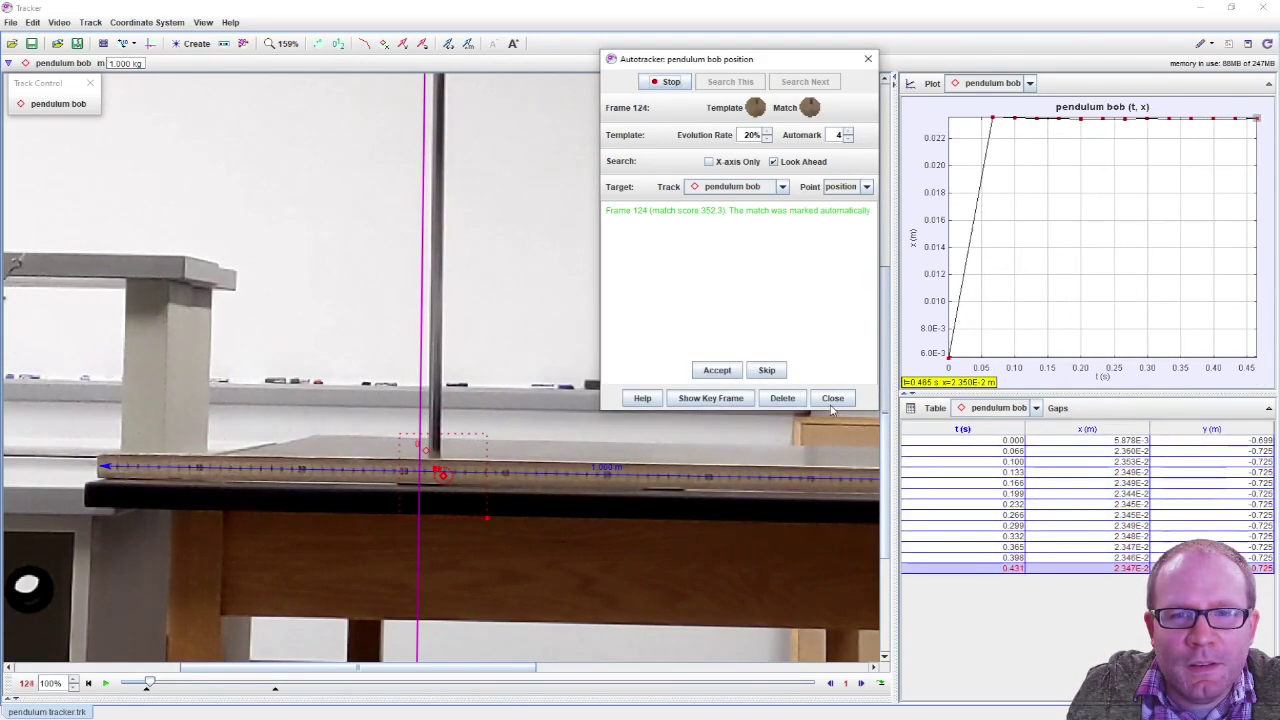
pyautogui.click(671, 82)
pyautogui.click(782, 398)
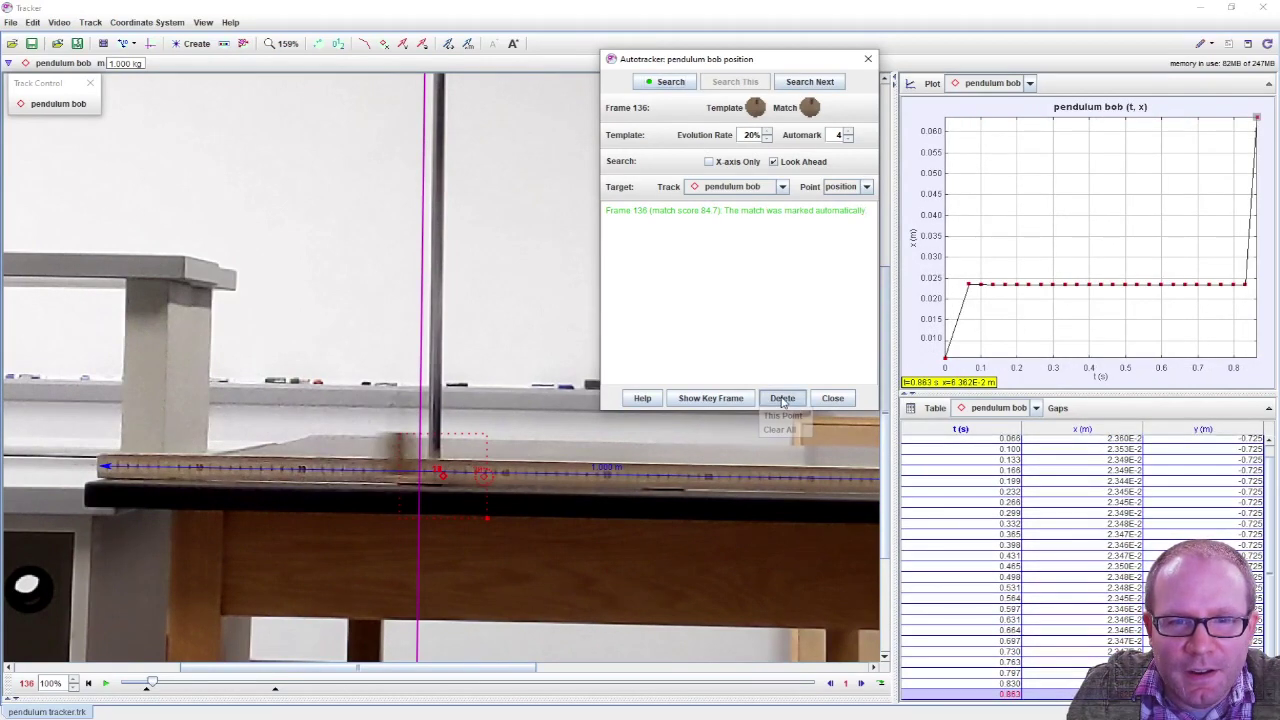
pyautogui.click(779, 429)
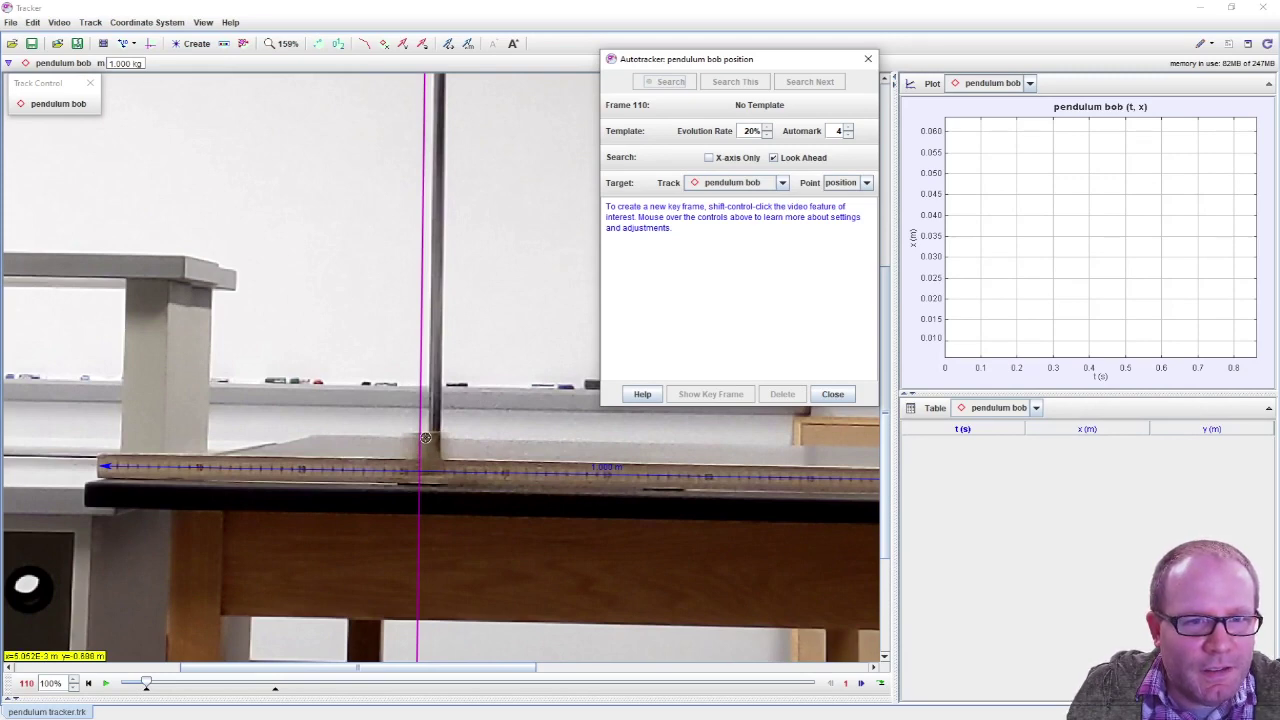
# Set a new key frame on the bob at frame 110 and enlarge the template circle to cover it.
pyautogui.keyDown('ctrl'); pyautogui.keyDown('shift'); pyautogui.click(425, 438); pyautogui.keyUp('shift'); pyautogui.keyUp('ctrl')
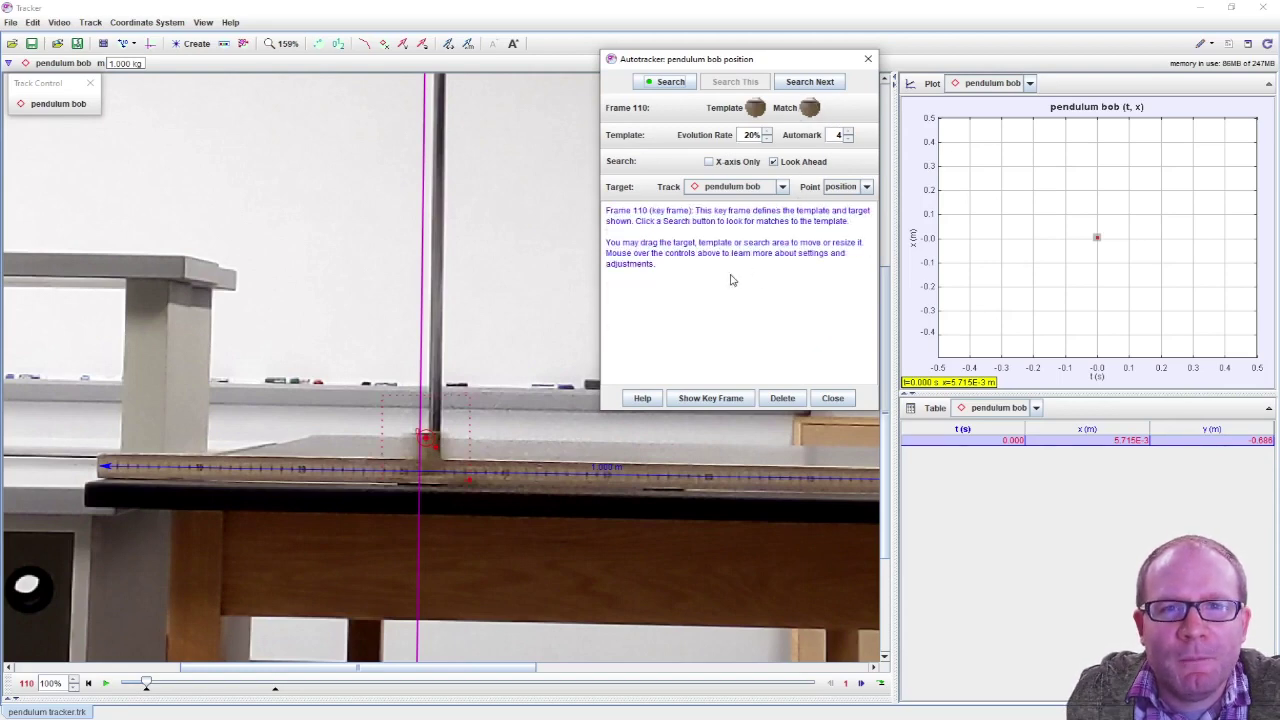
pyautogui.scroll(6, 460, 435)
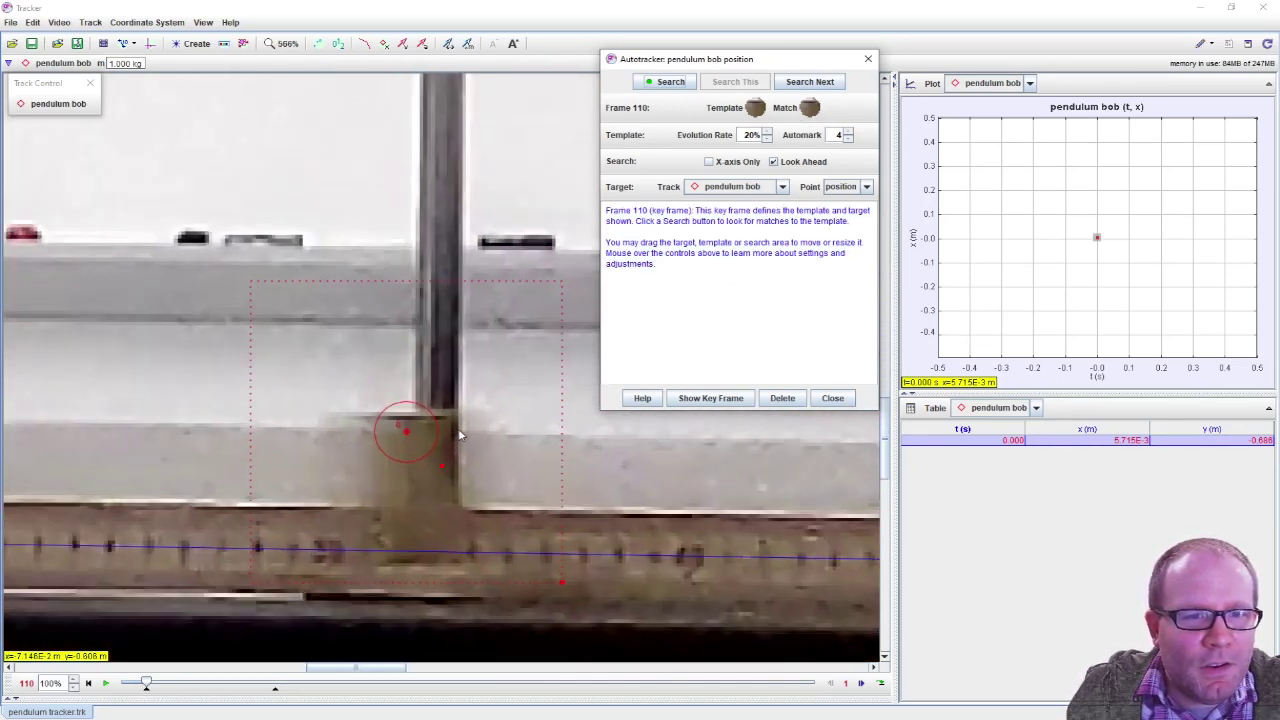
pyautogui.scroll(1, 455, 438)
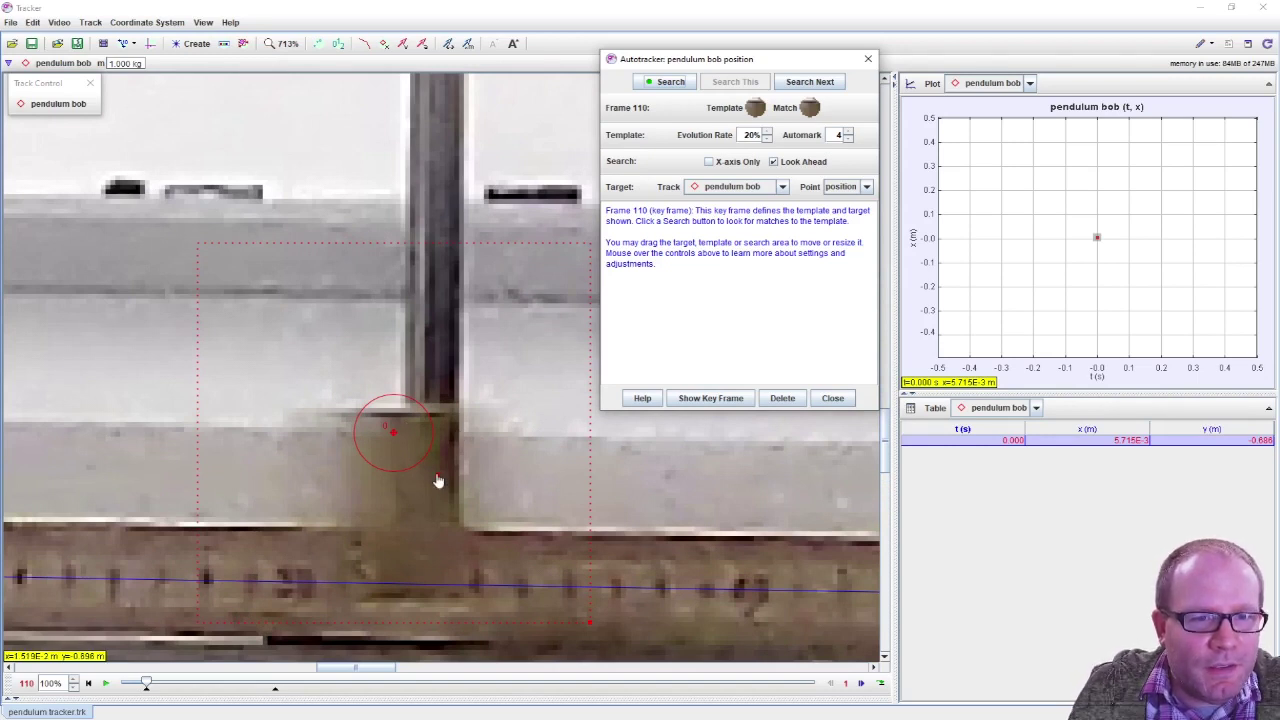
pyautogui.click(440, 482)
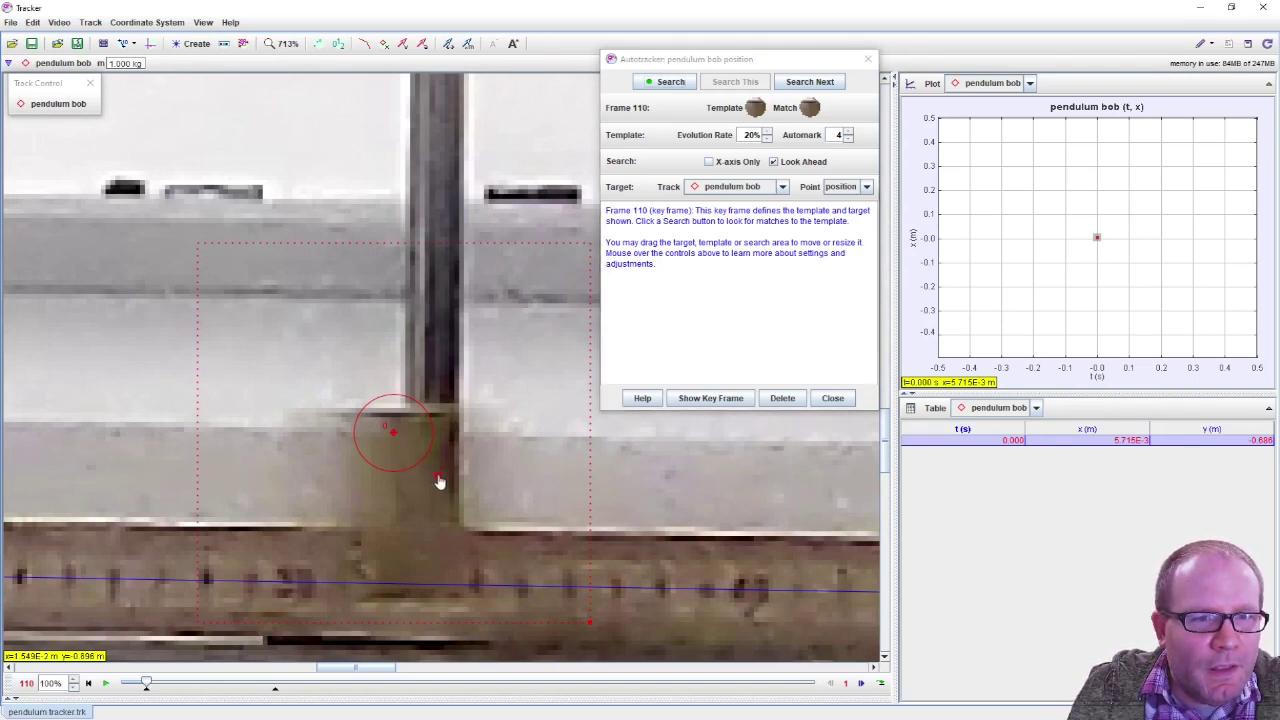
pyautogui.moveTo(443, 482); pyautogui.dragTo(448, 495)
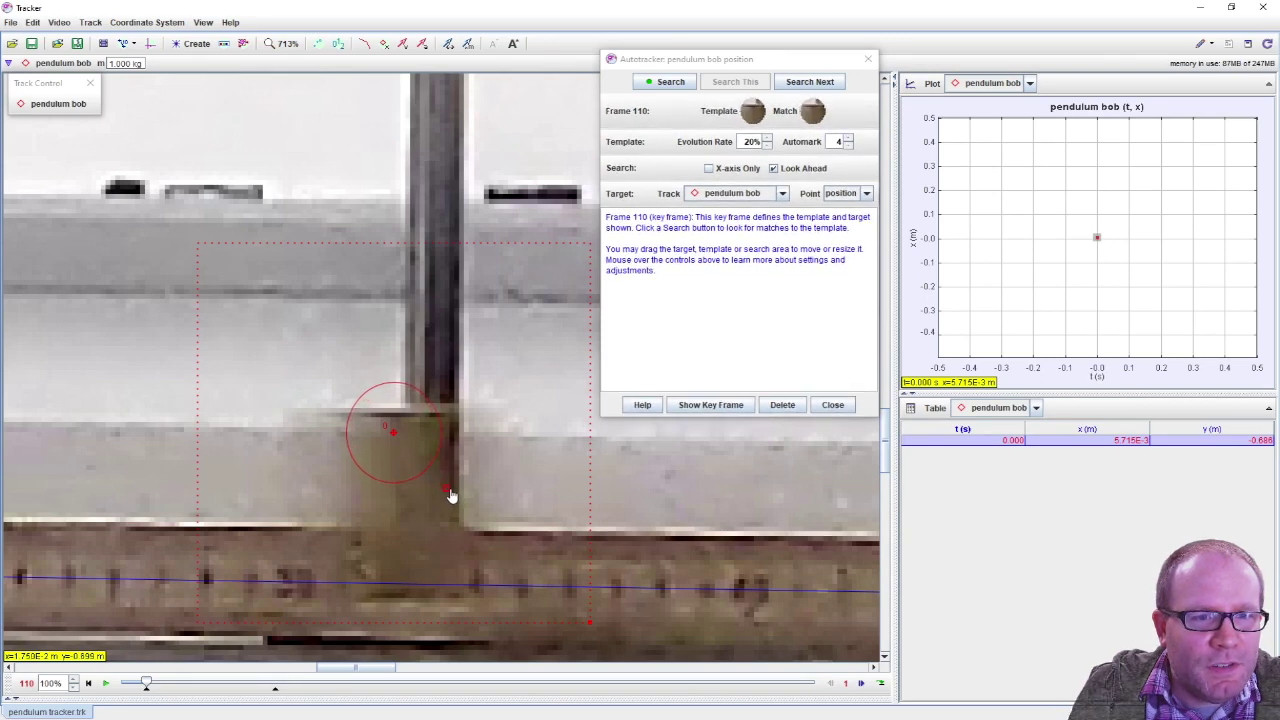
pyautogui.moveTo(450, 494); pyautogui.dragTo(460, 498)
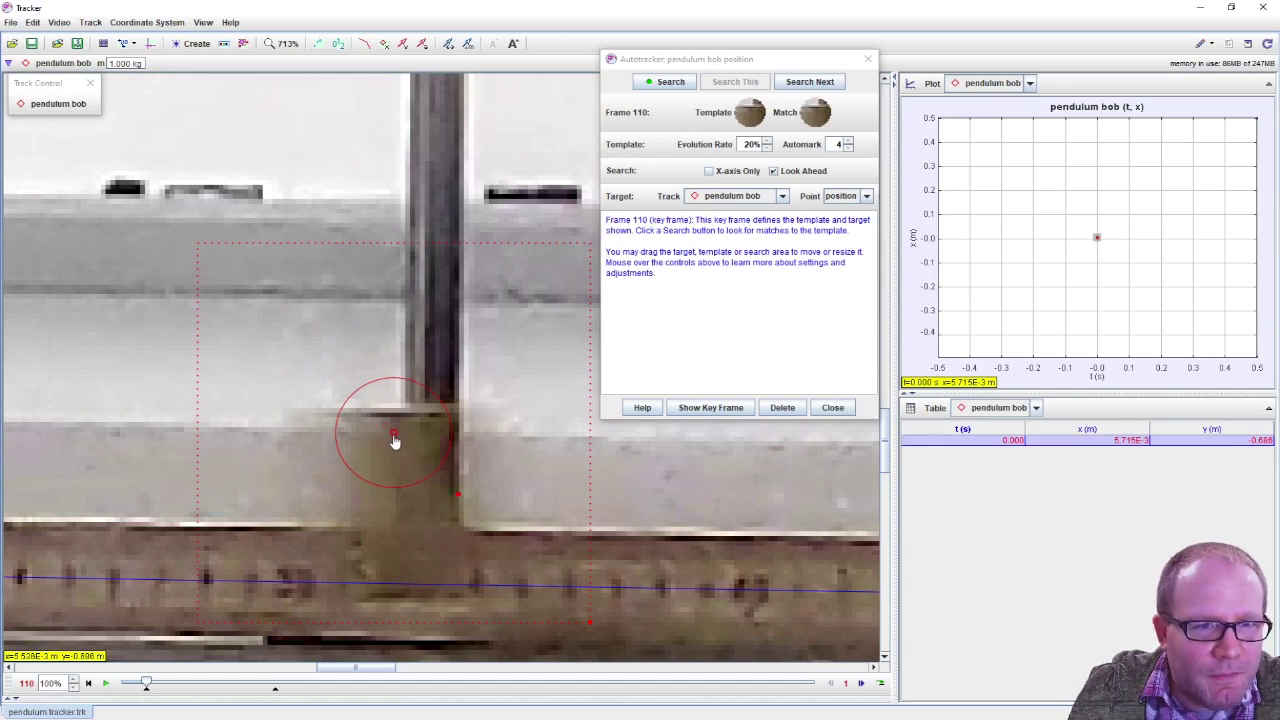
pyautogui.moveTo(395, 441); pyautogui.dragTo(395, 440)
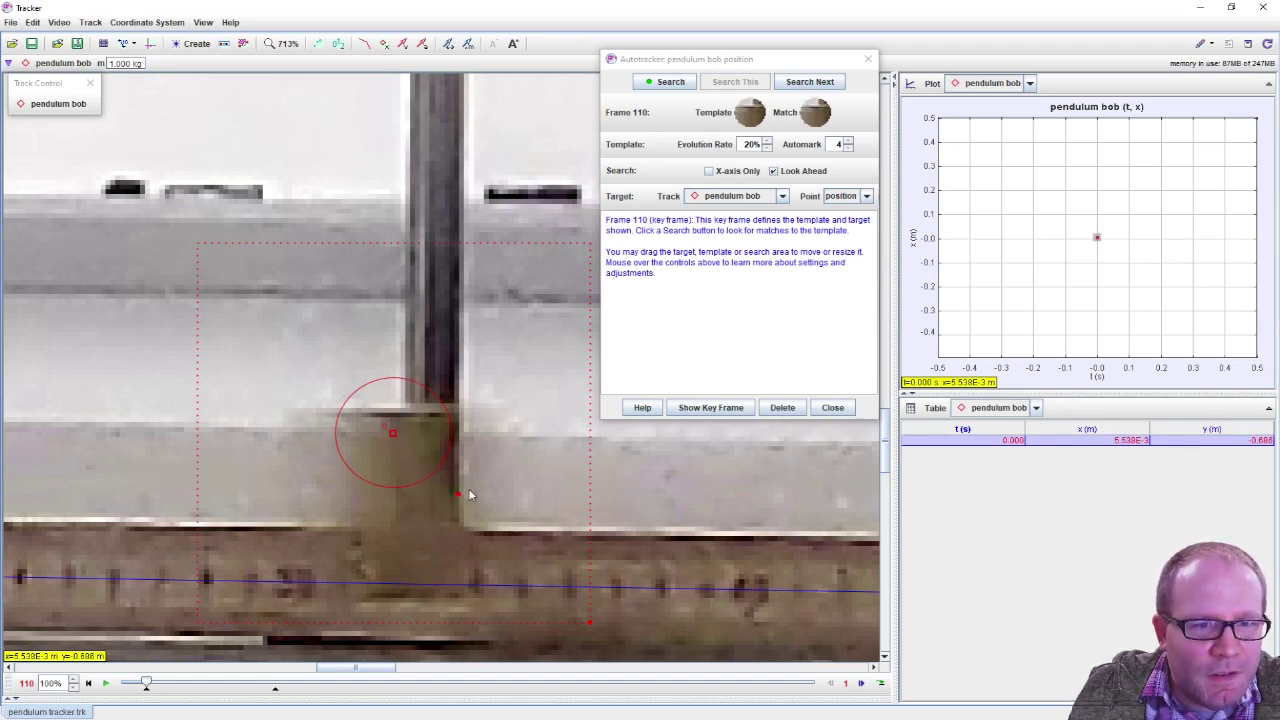
pyautogui.moveTo(409, 490); pyautogui.dragTo(413, 504)
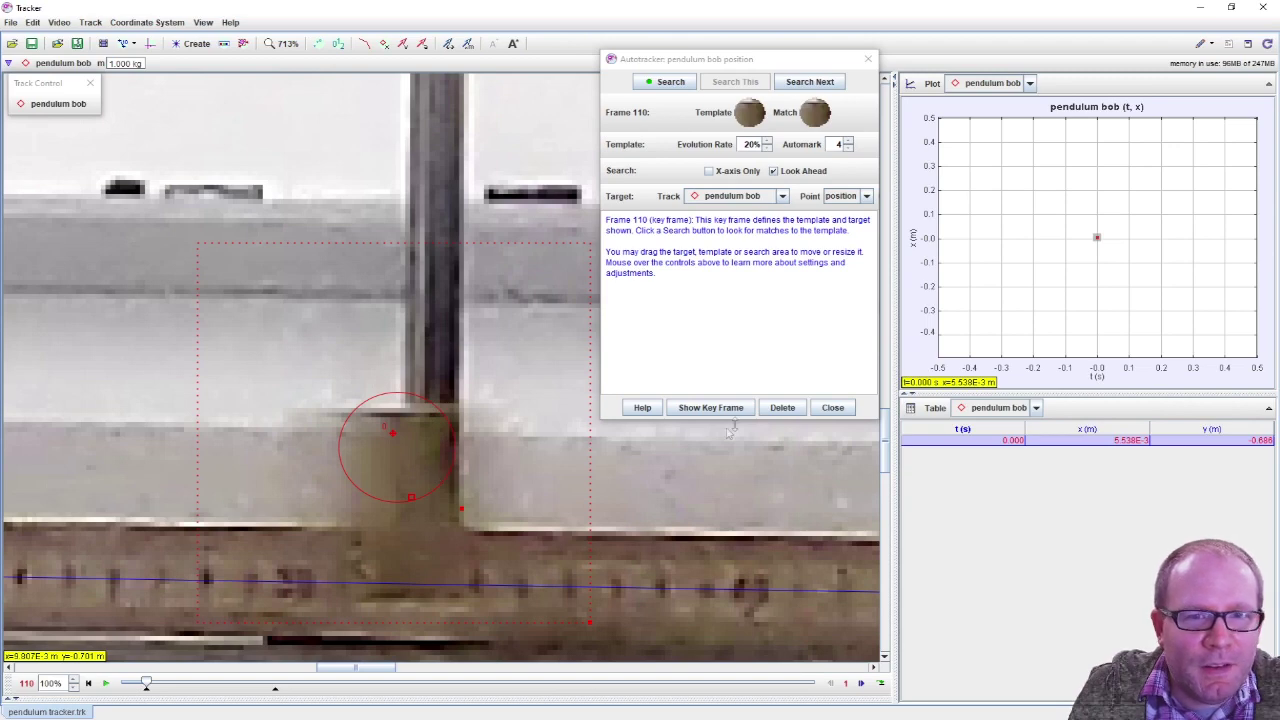
pyautogui.scroll(-1, 397, 378)
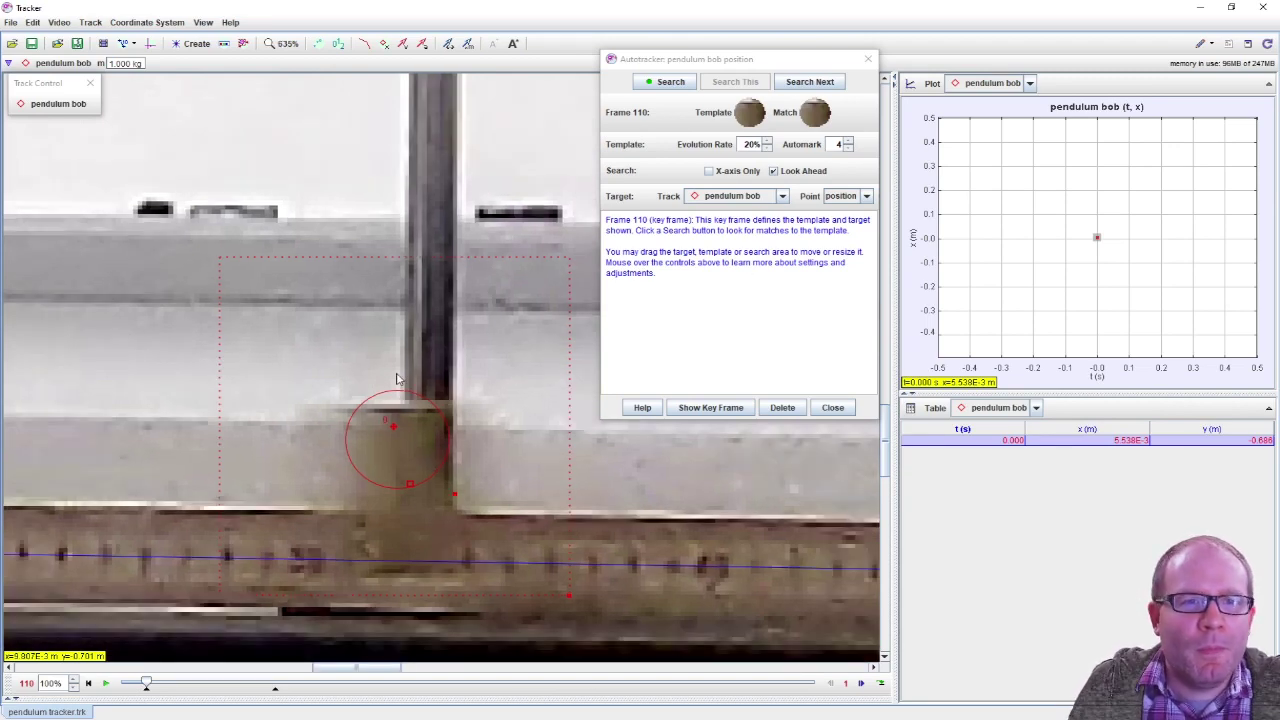
pyautogui.scroll(-2, 397, 378)
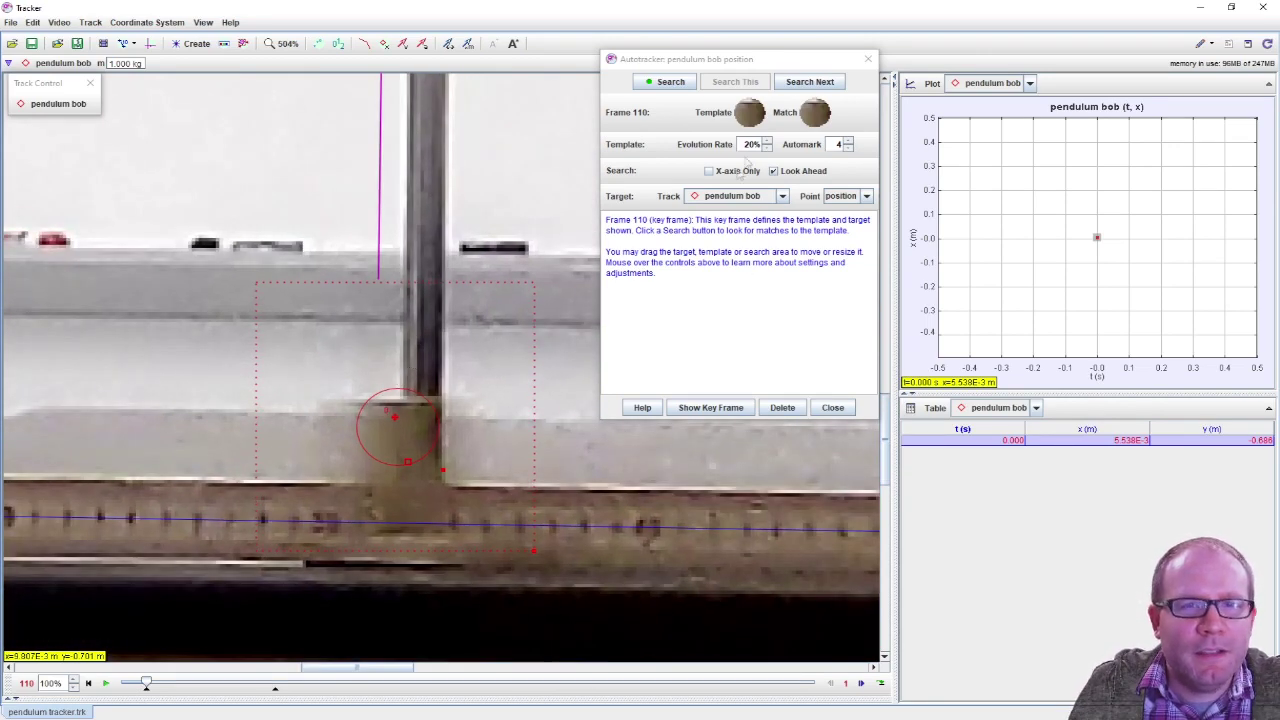
# Move and shrink the search area around the bob, rerunning the frame-111 match search.
pyautogui.click(806, 86)
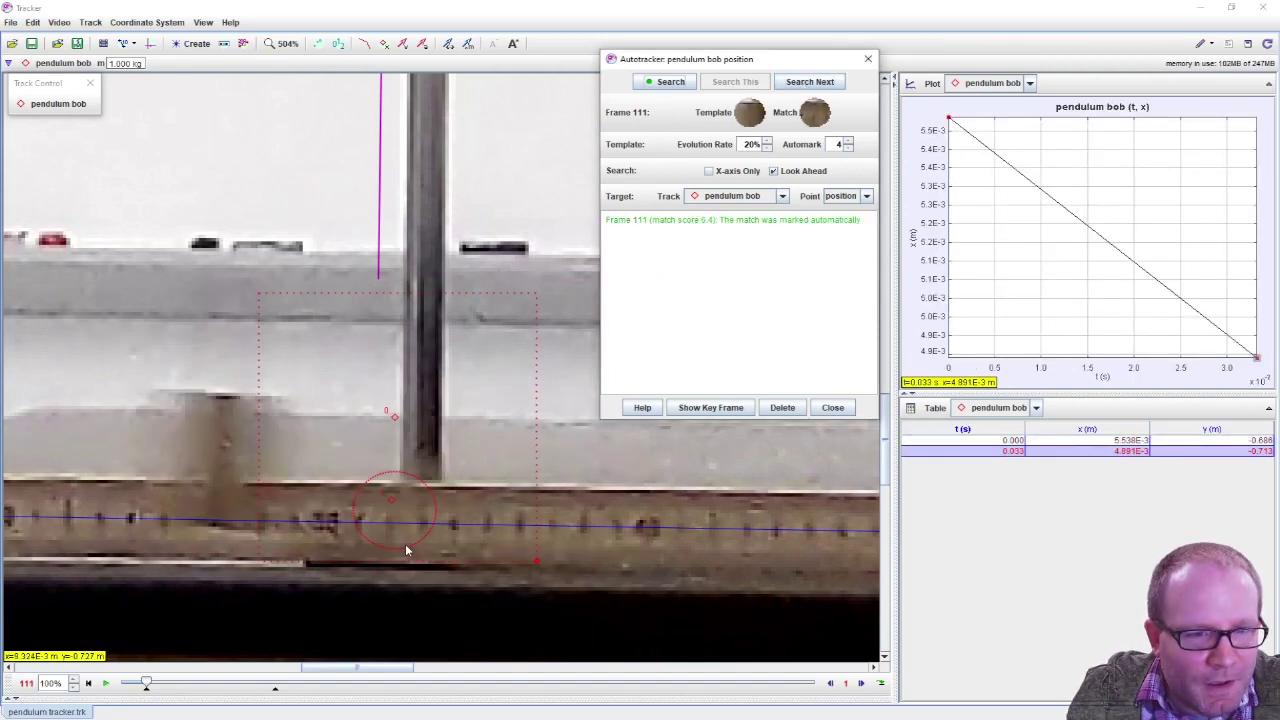
pyautogui.moveTo(518, 571); pyautogui.dragTo(323, 552)
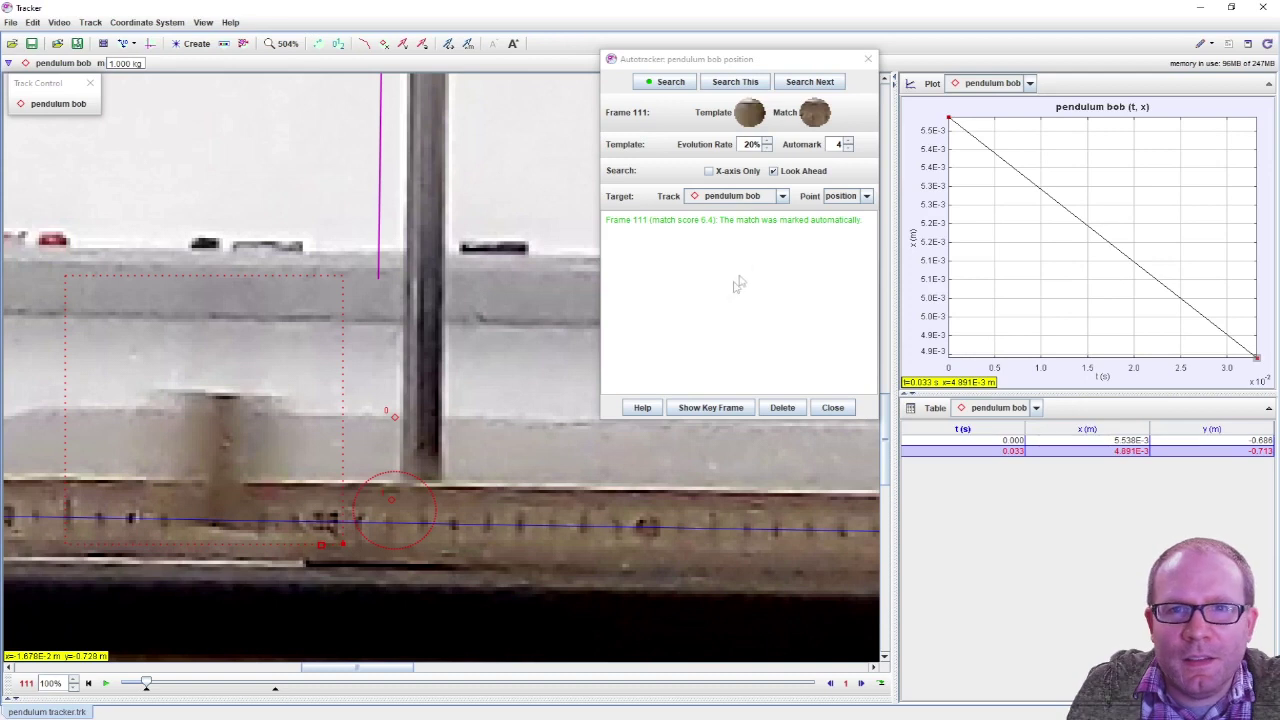
pyautogui.click(735, 81)
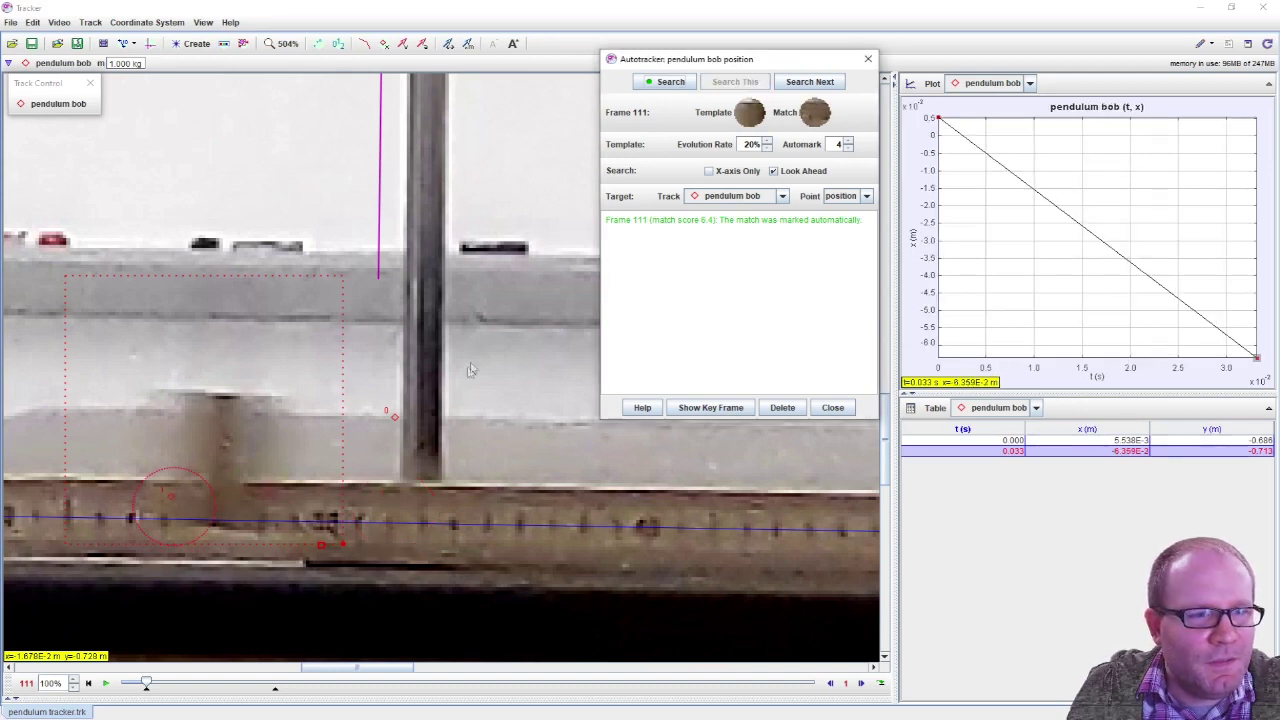
pyautogui.moveTo(341, 545); pyautogui.dragTo(288, 469)
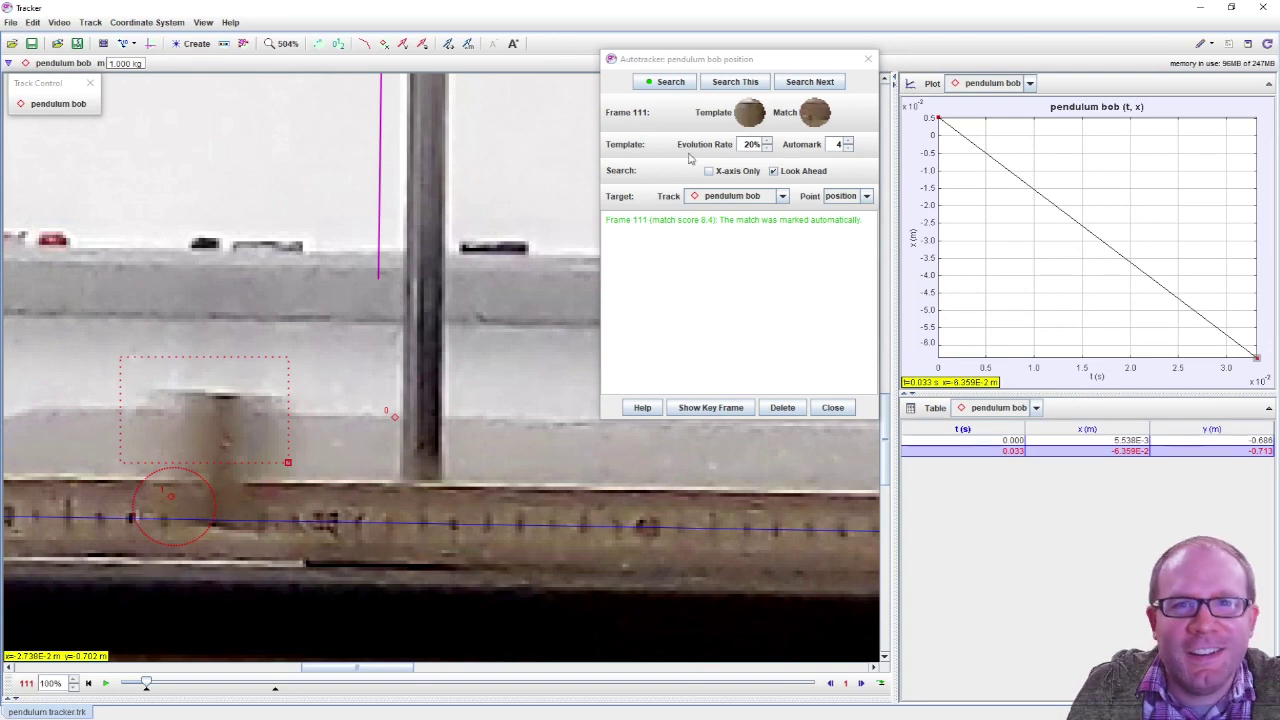
pyautogui.click(722, 82)
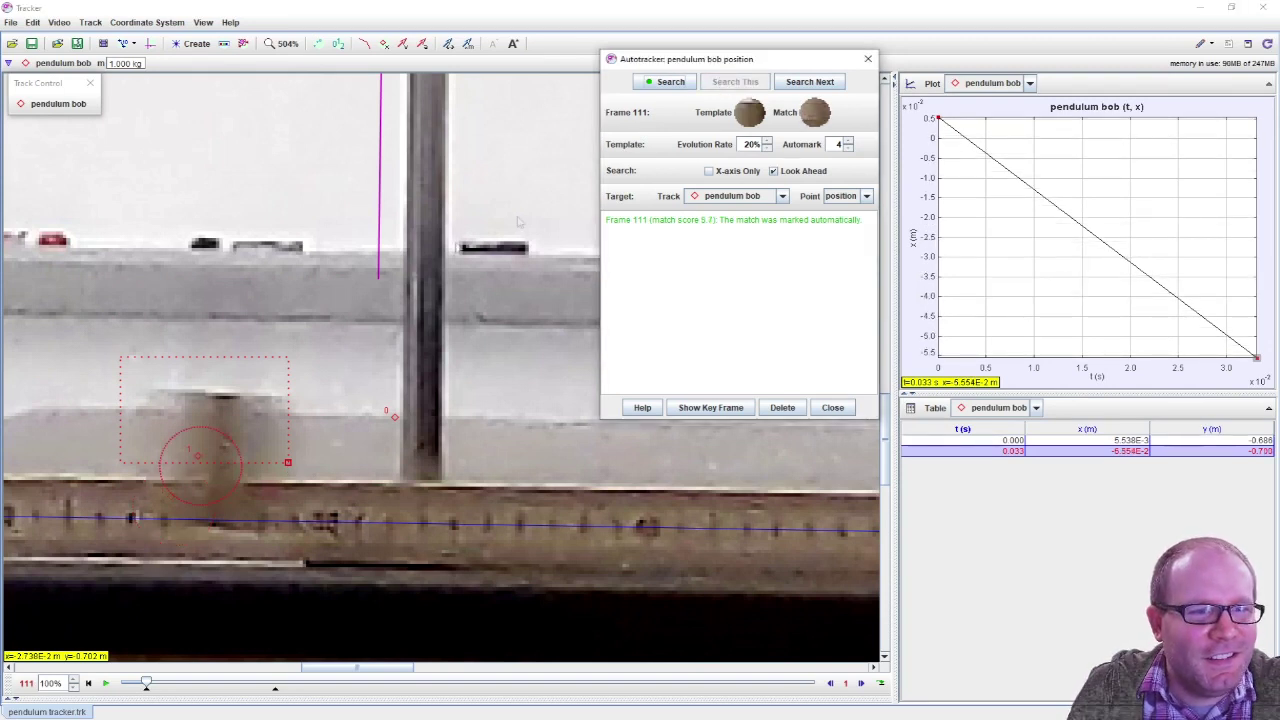
pyautogui.click(218, 500)
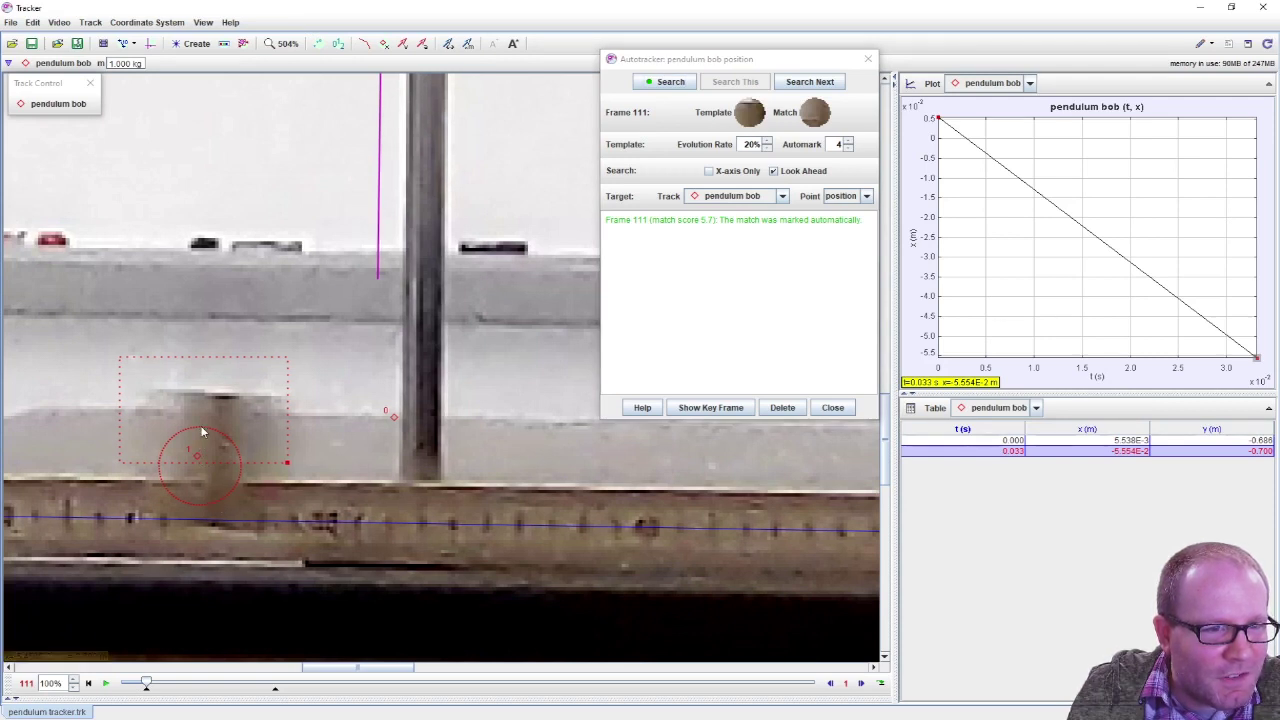
pyautogui.moveTo(288, 463); pyautogui.dragTo(285, 460)
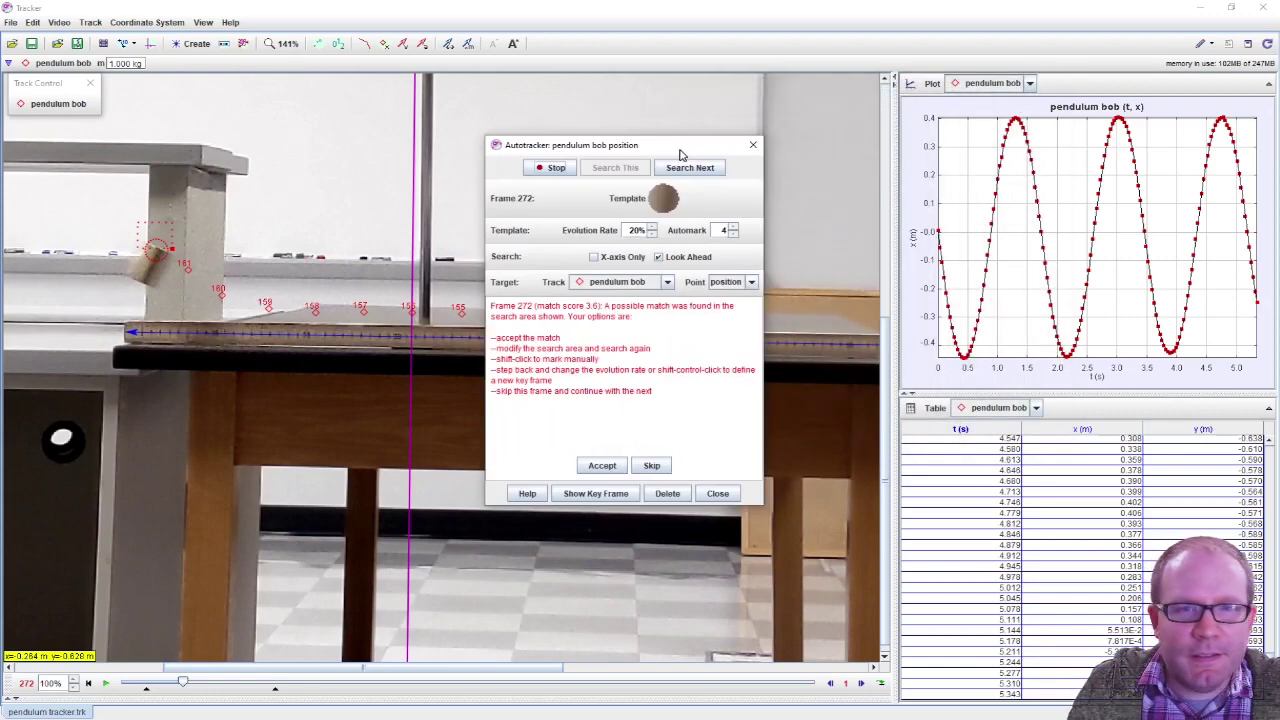
# Set the clip's end frame to 272, stop autotracking, and close the autotracker.
pyautogui.rightClick(185, 687)
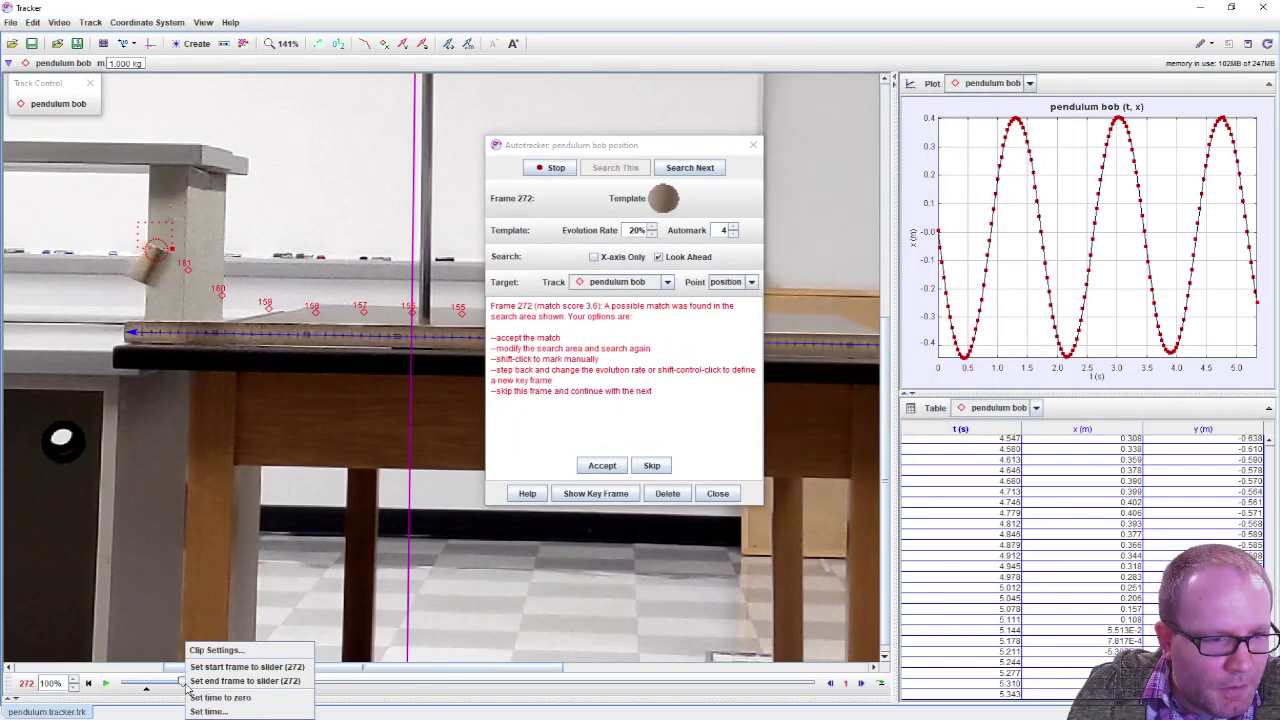
pyautogui.click(211, 682)
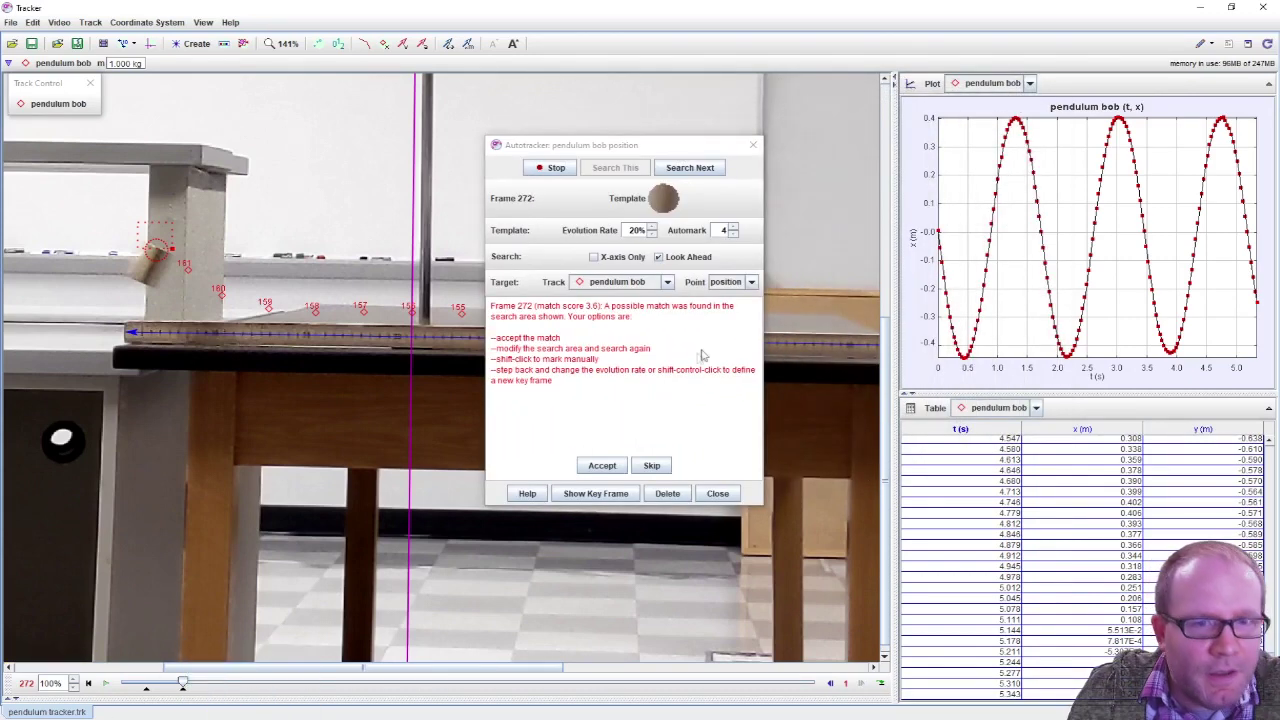
pyautogui.click(555, 168)
pyautogui.click(753, 145)
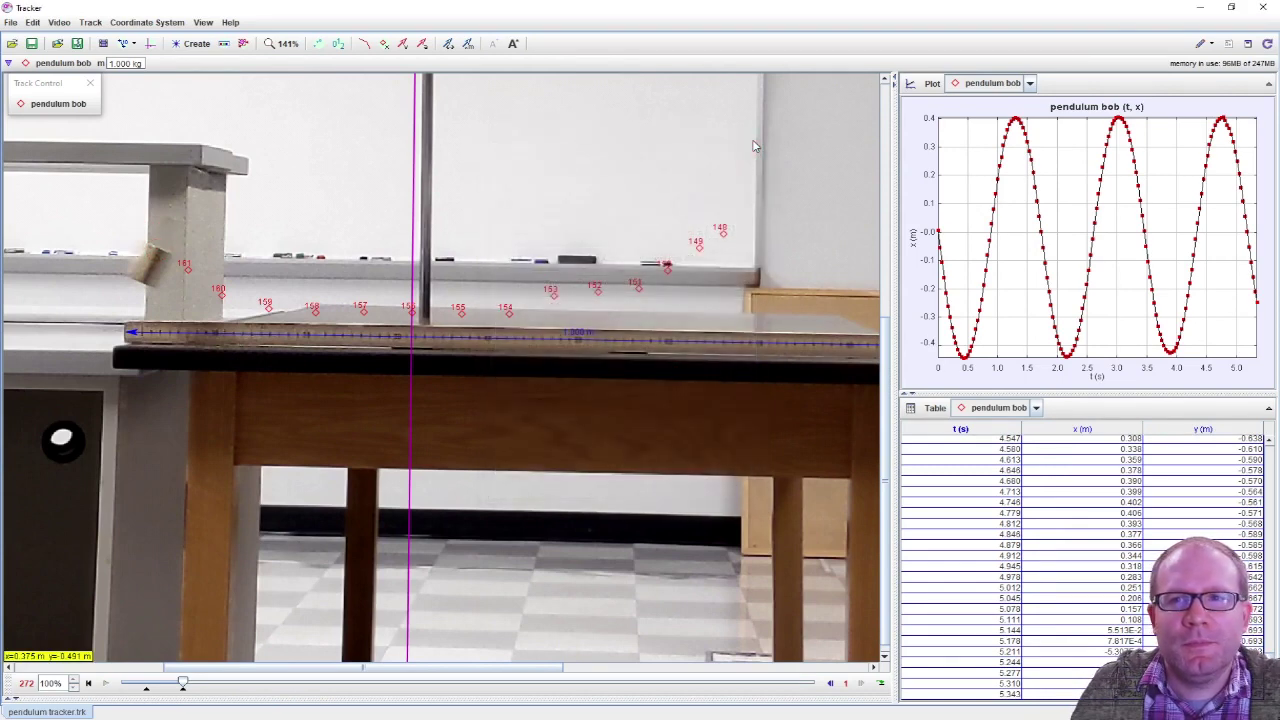
# Plot the bob's y position versus time and zoom the video view out to 79%.
pyautogui.click(914, 240)
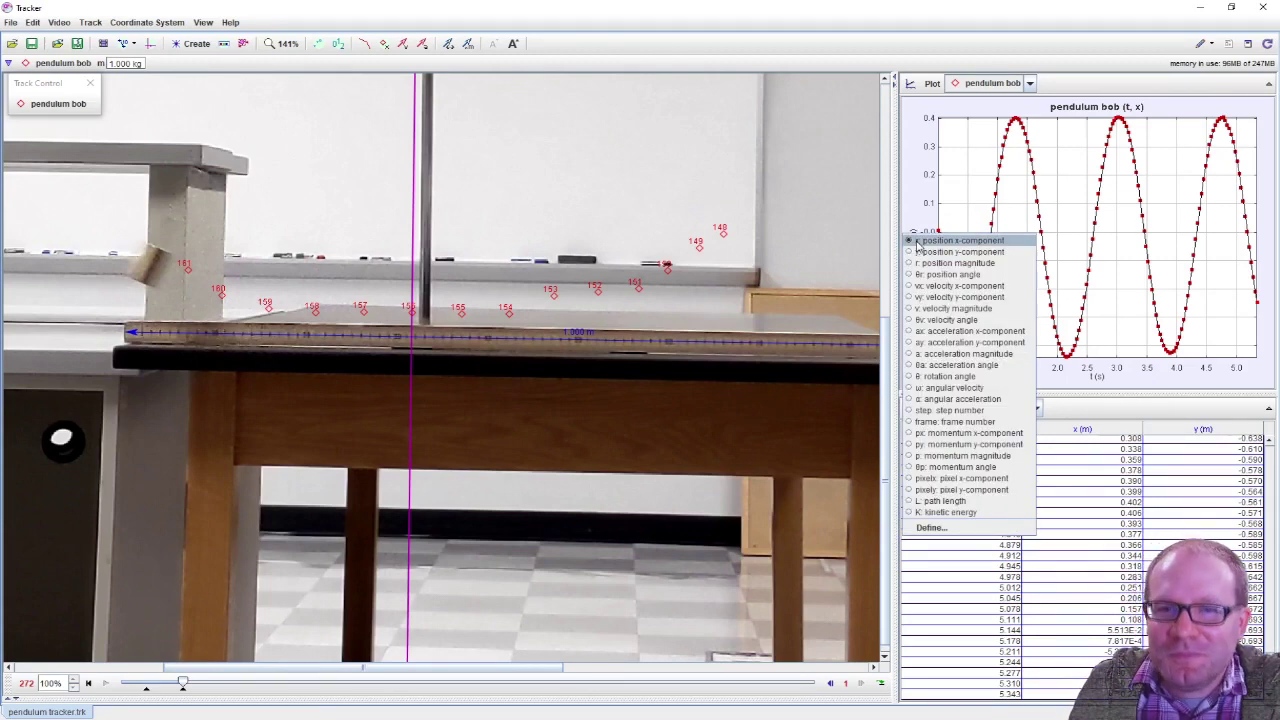
pyautogui.click(920, 251)
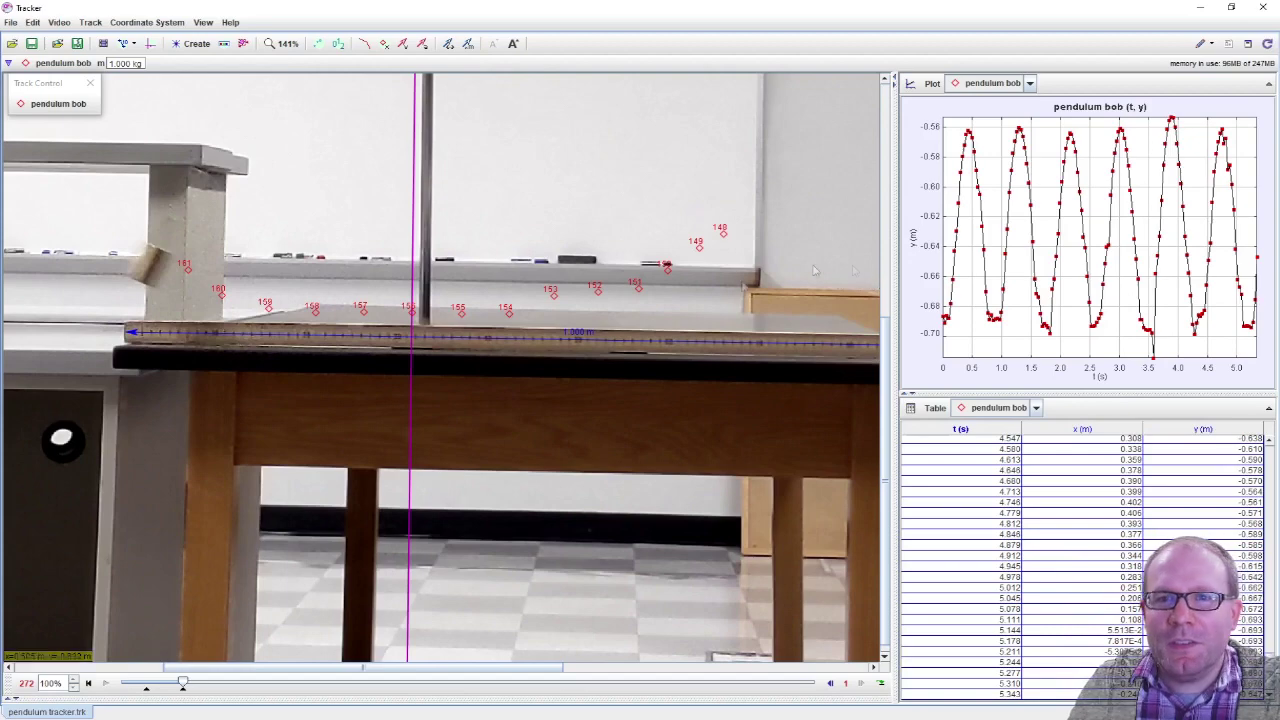
pyautogui.rightClick(530, 222)
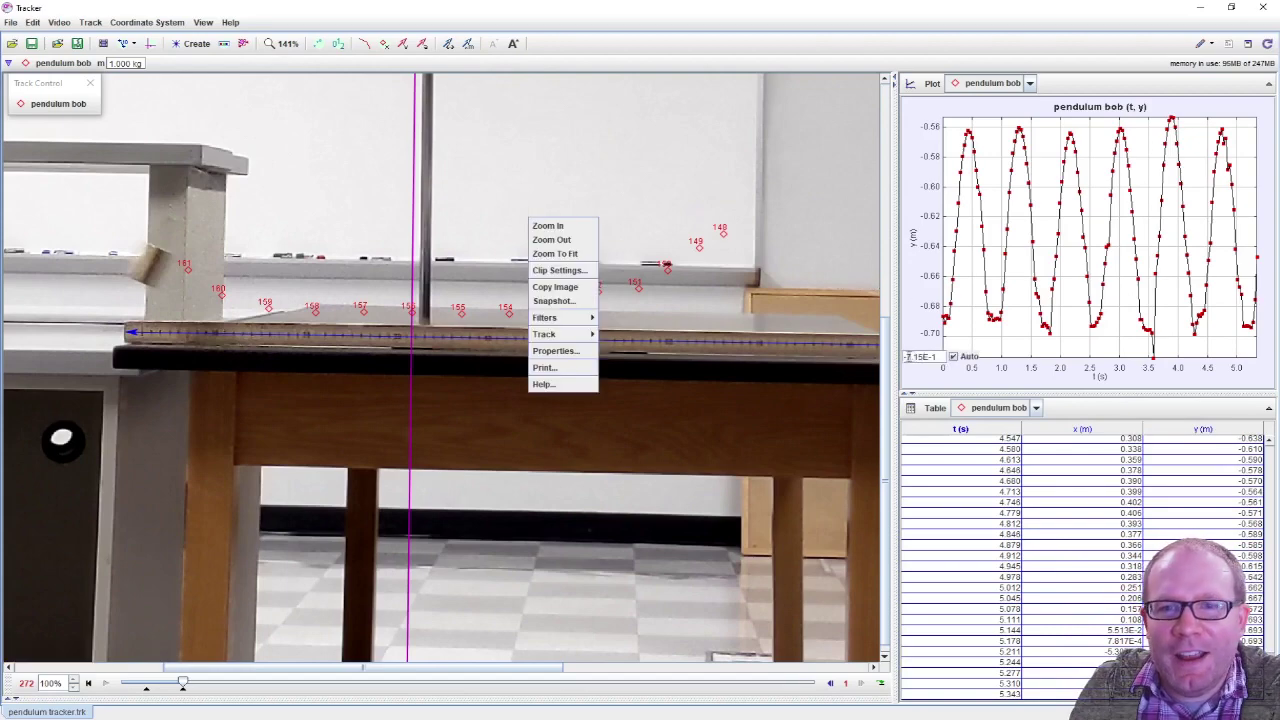
pyautogui.moveTo(884, 367); pyautogui.dragTo(884, 340)
pyautogui.scroll(-3, 695, 242)
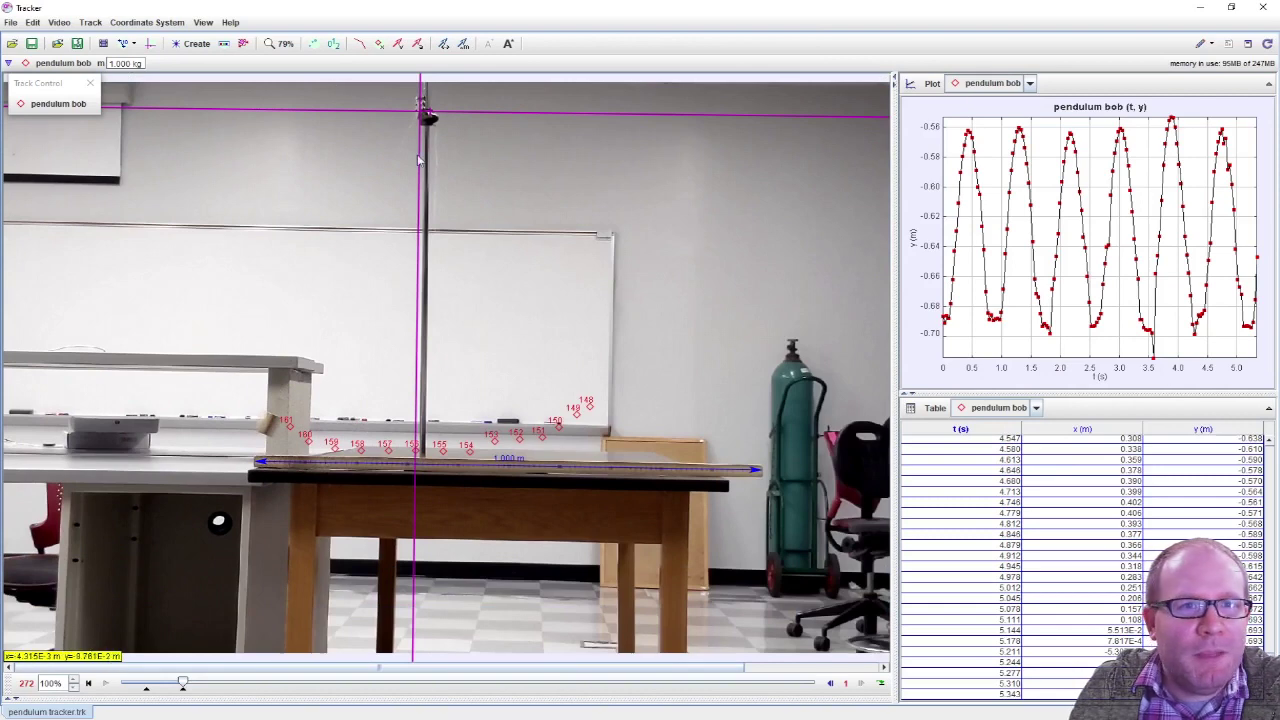
pyautogui.click(910, 236)
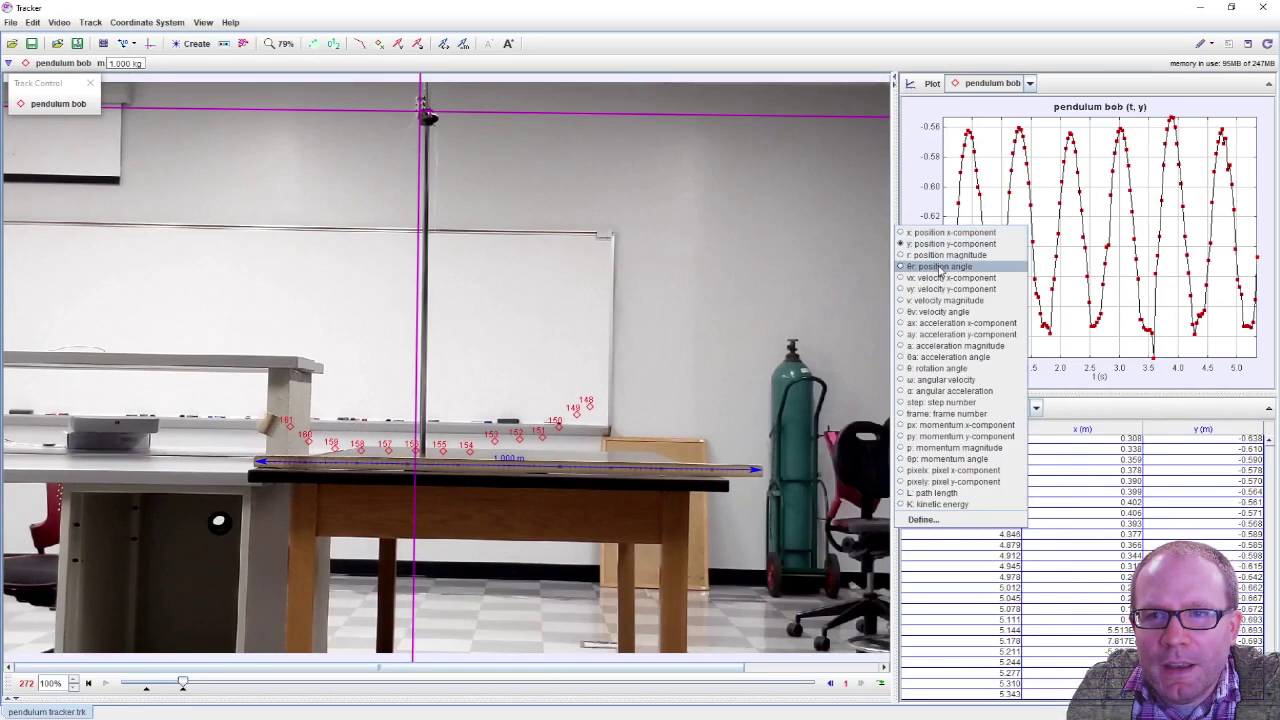
# Switch the pendulum bob plot's vertical axis to 'θr: position angle' versus time.
pyautogui.click(940, 268)
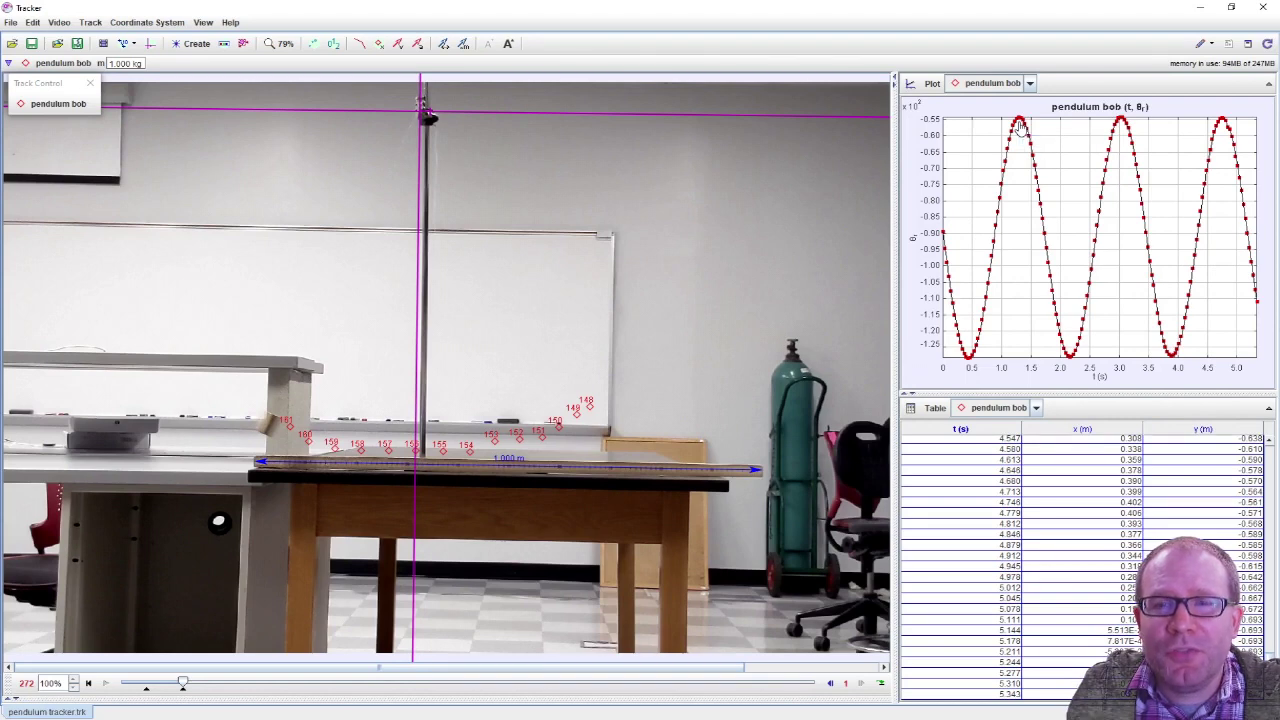
# In Chrome's Google search, calculate 90-55, after first trying 90-44, to get 35.
pyautogui.hotkey('alt', 'Tab')
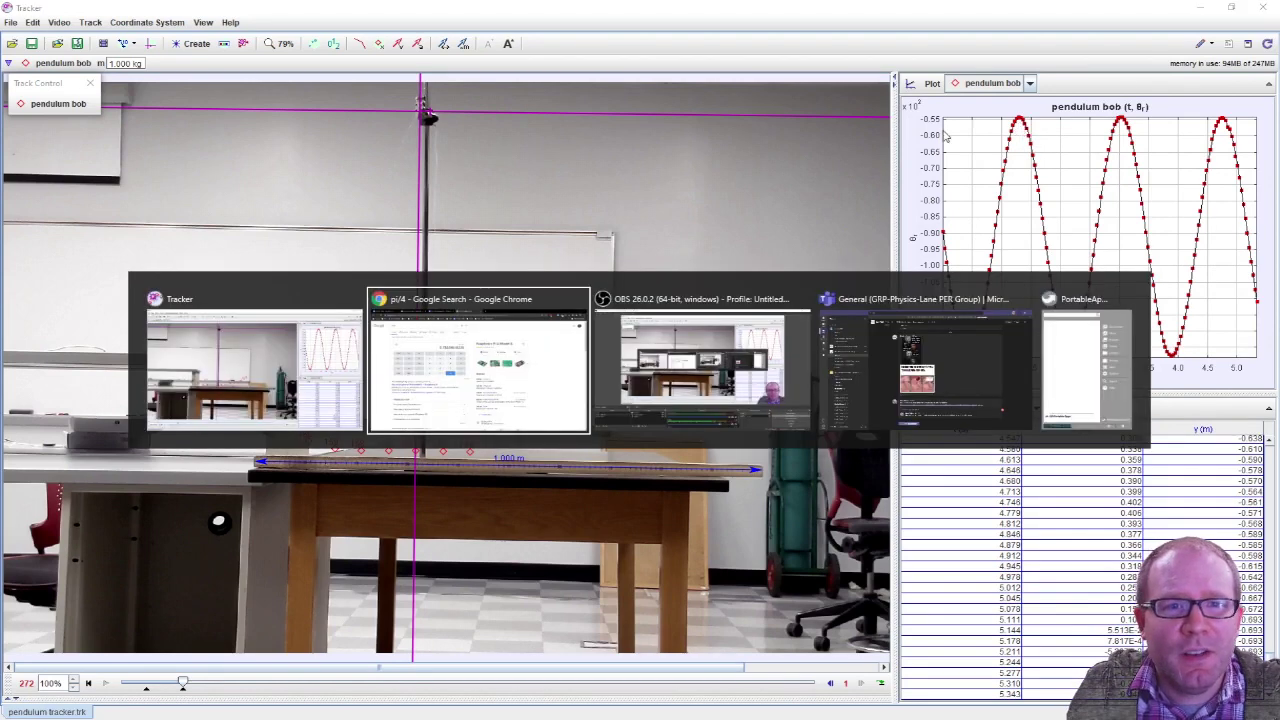
pyautogui.click(318, 103)
pyautogui.hotkey('ctrl', 'a')
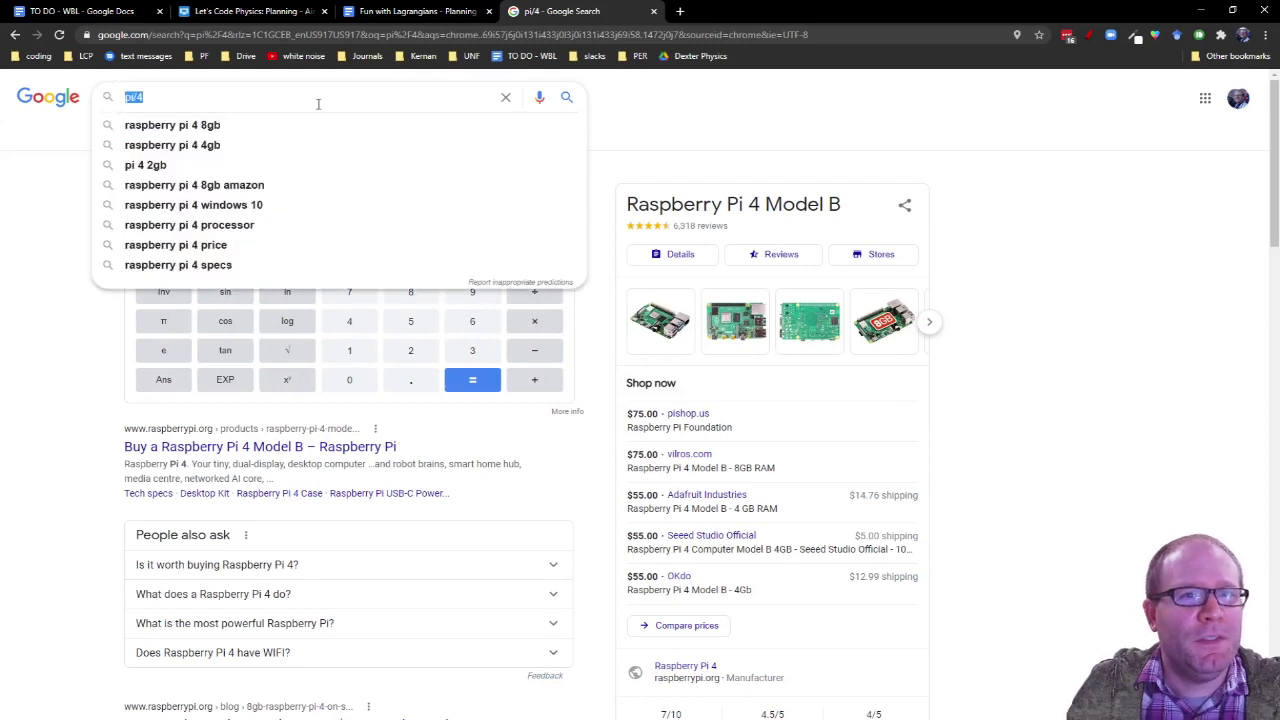
pyautogui.write('5')
pyautogui.press('BackSpace')
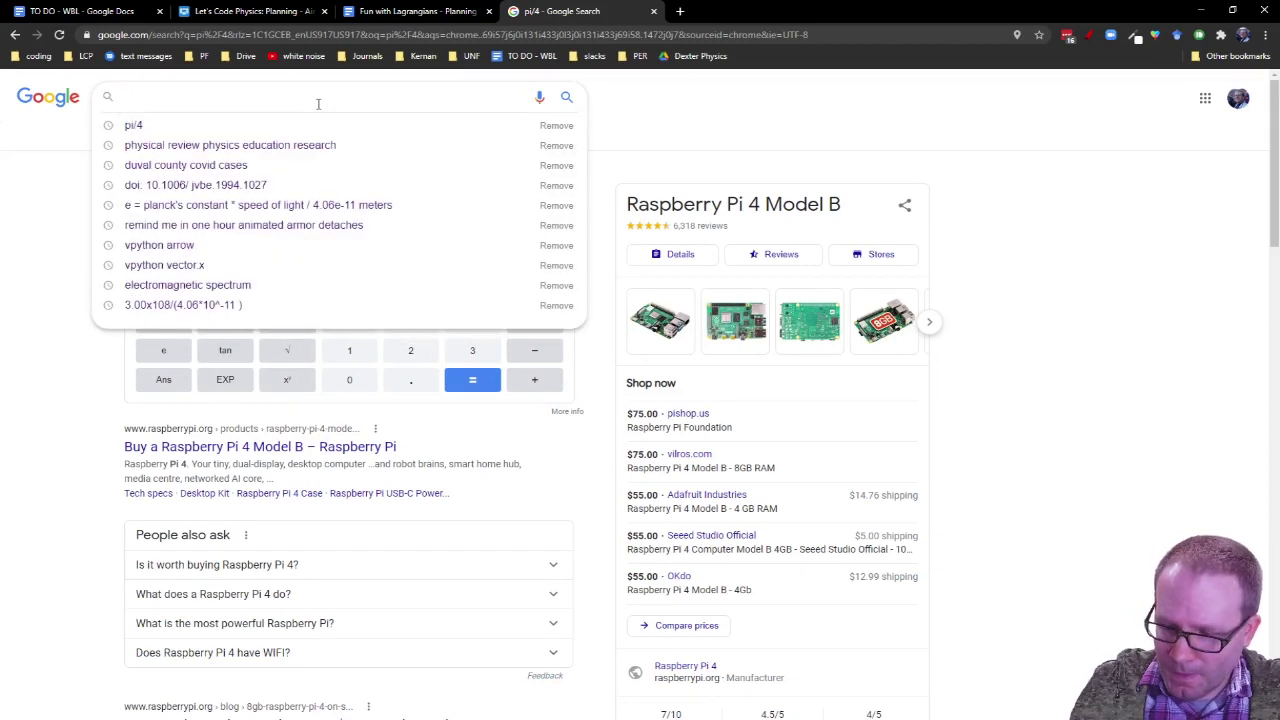
pyautogui.write('90-44')
pyautogui.press('Return')
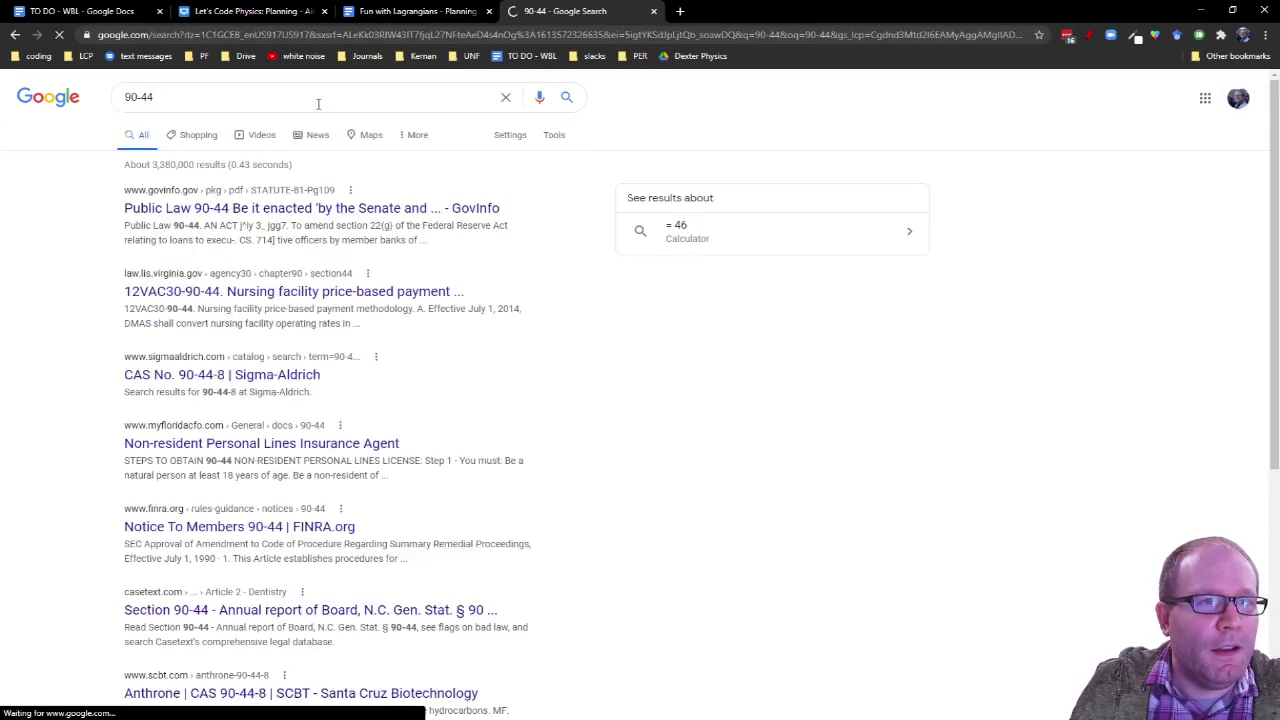
pyautogui.click(320, 103)
pyautogui.write('55')
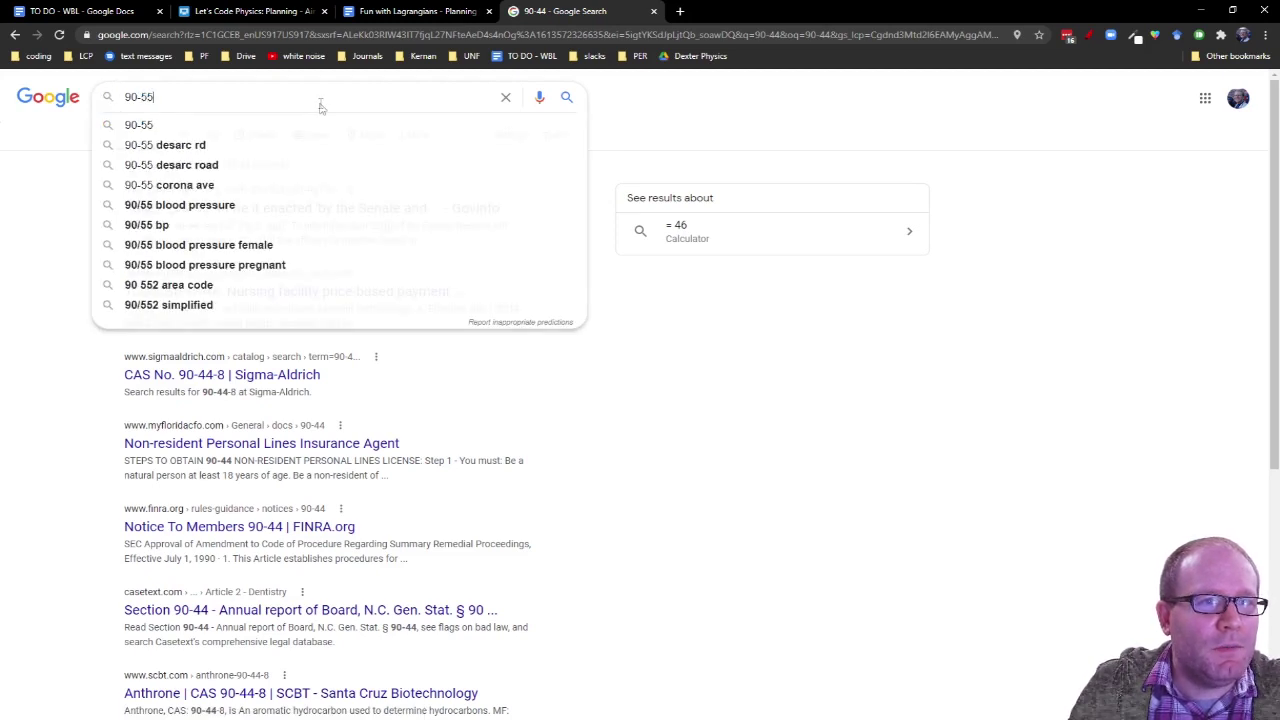
pyautogui.press('Return')
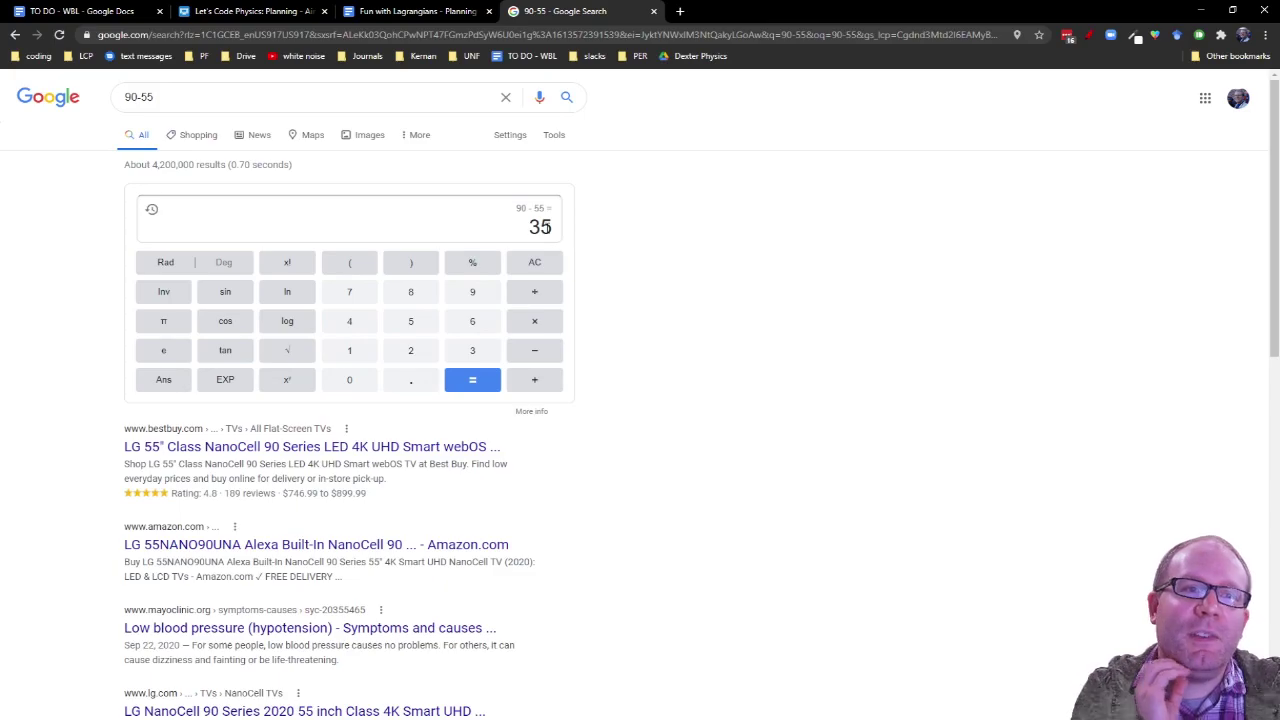
# Search '35 degrees in radians' to get 0.610865, then return to Tracker.
pyautogui.hotkey('alt', 'Tab')
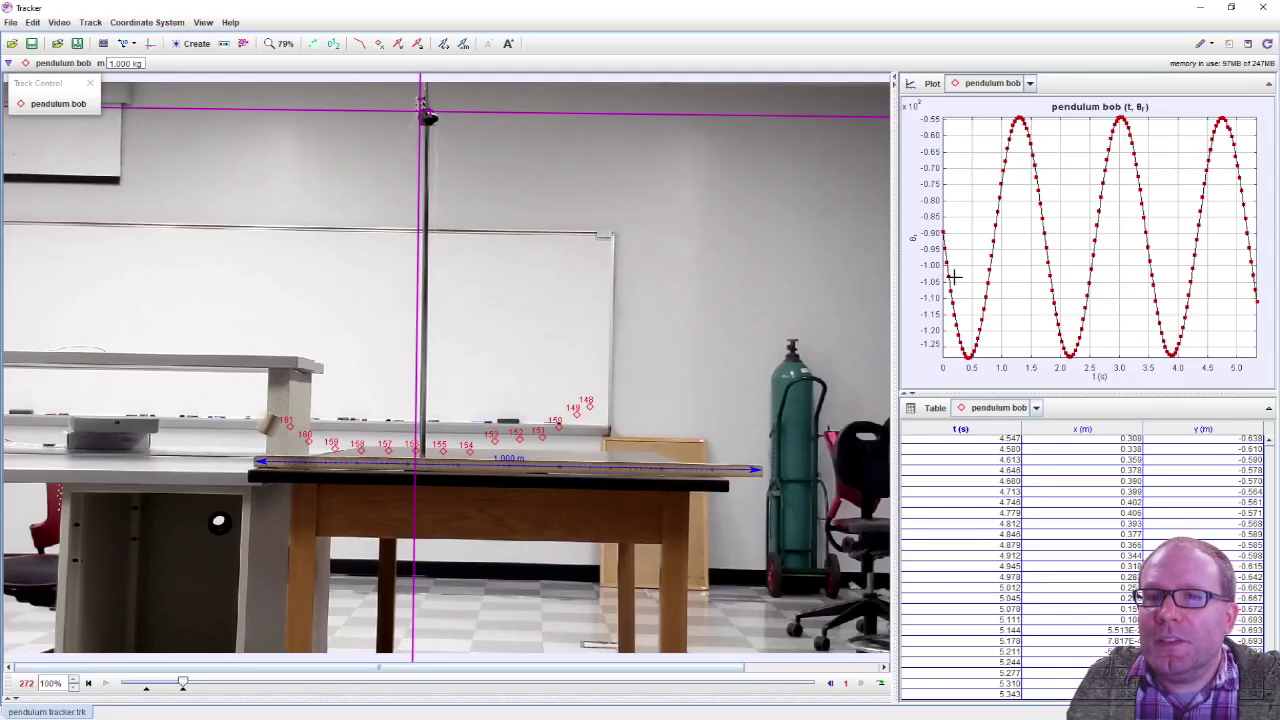
pyautogui.hotkey('alt', 'Tab')
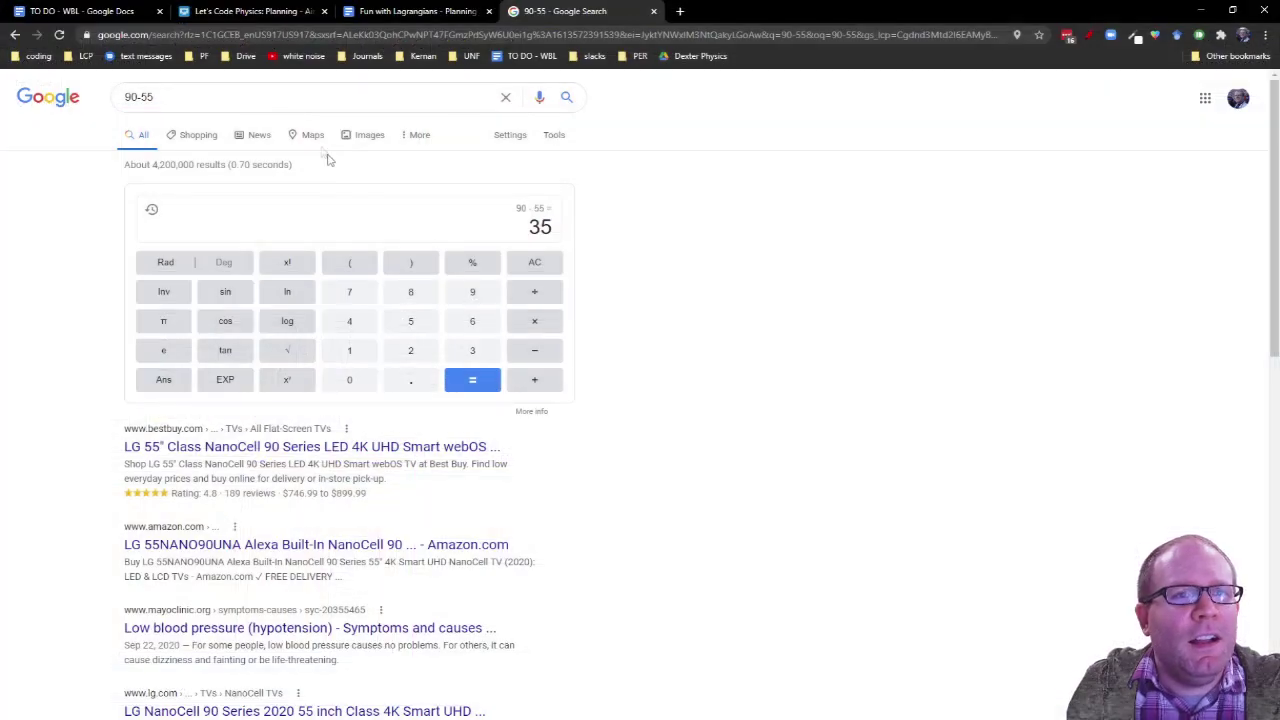
pyautogui.click(231, 108)
pyautogui.write('35 ')
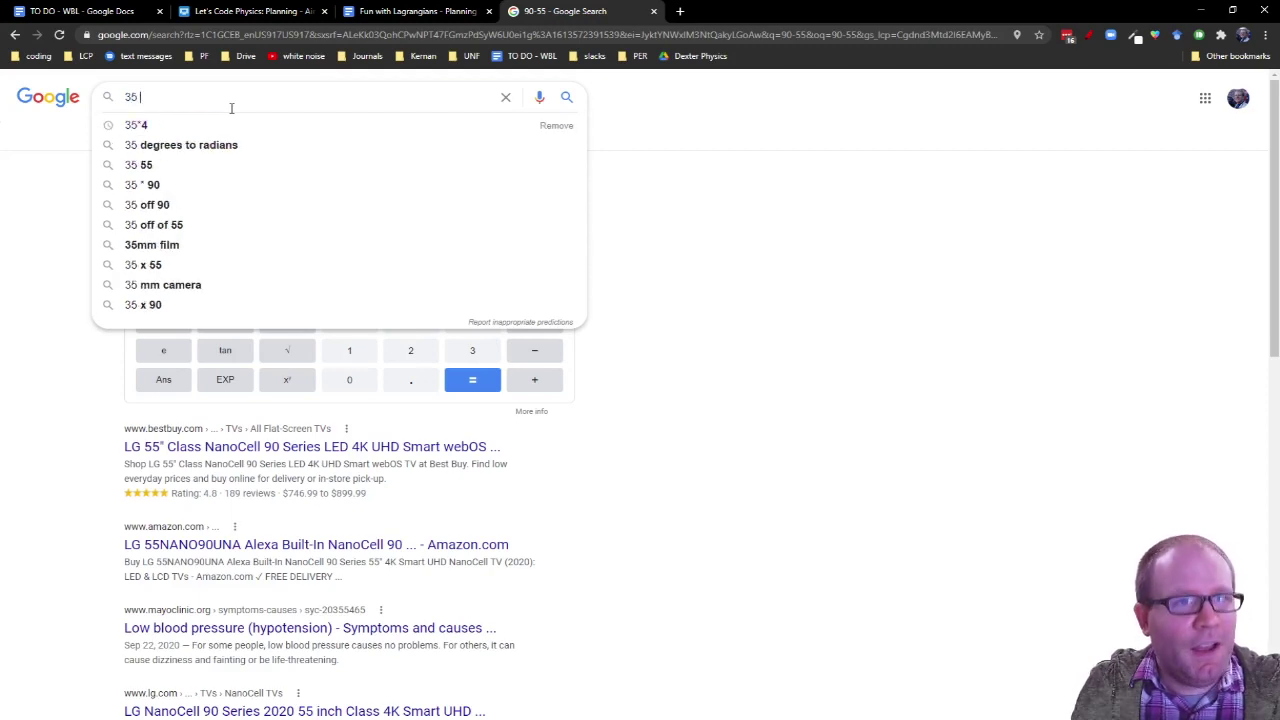
pyautogui.write('degrees in radians')
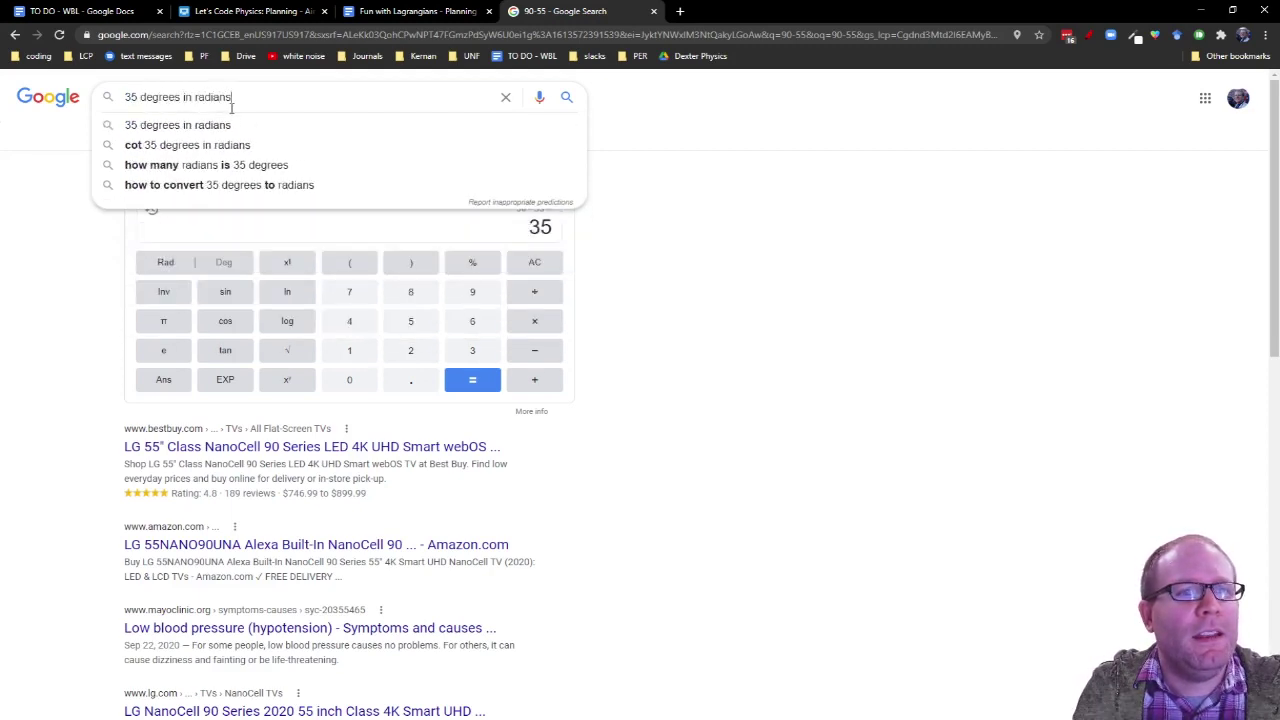
pyautogui.press('Return')
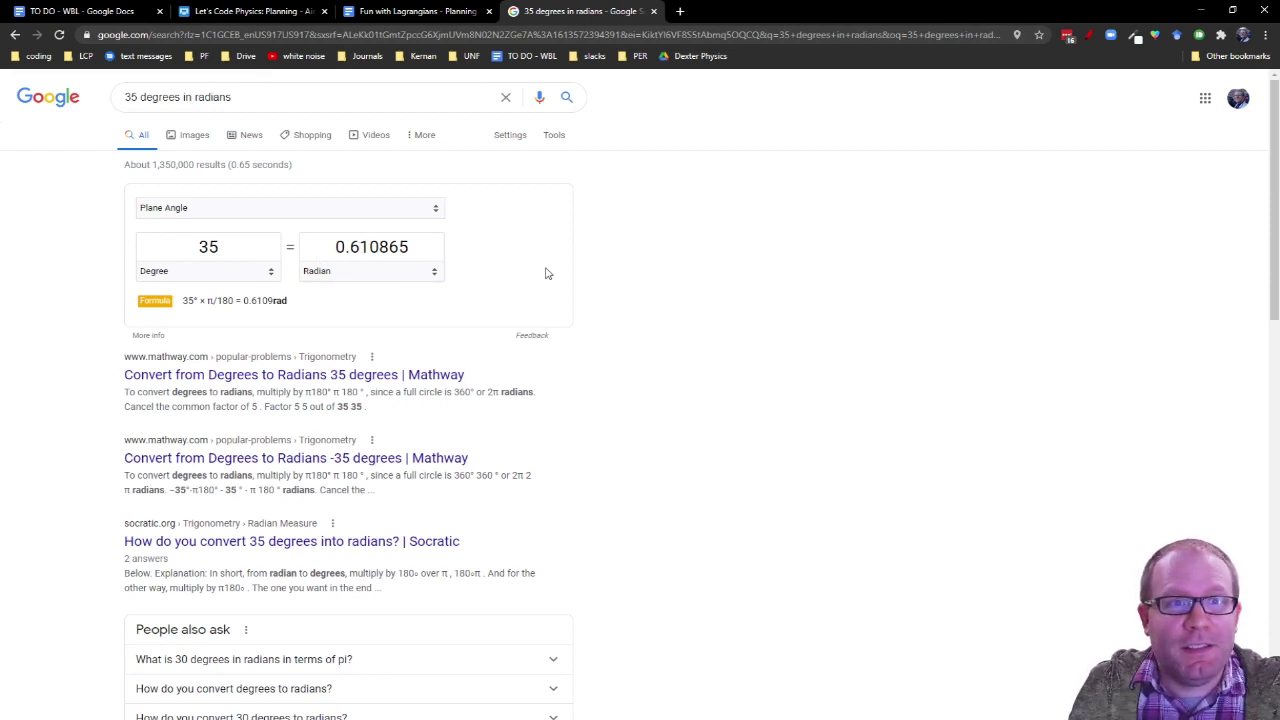
pyautogui.hotkey('alt', 'Tab')
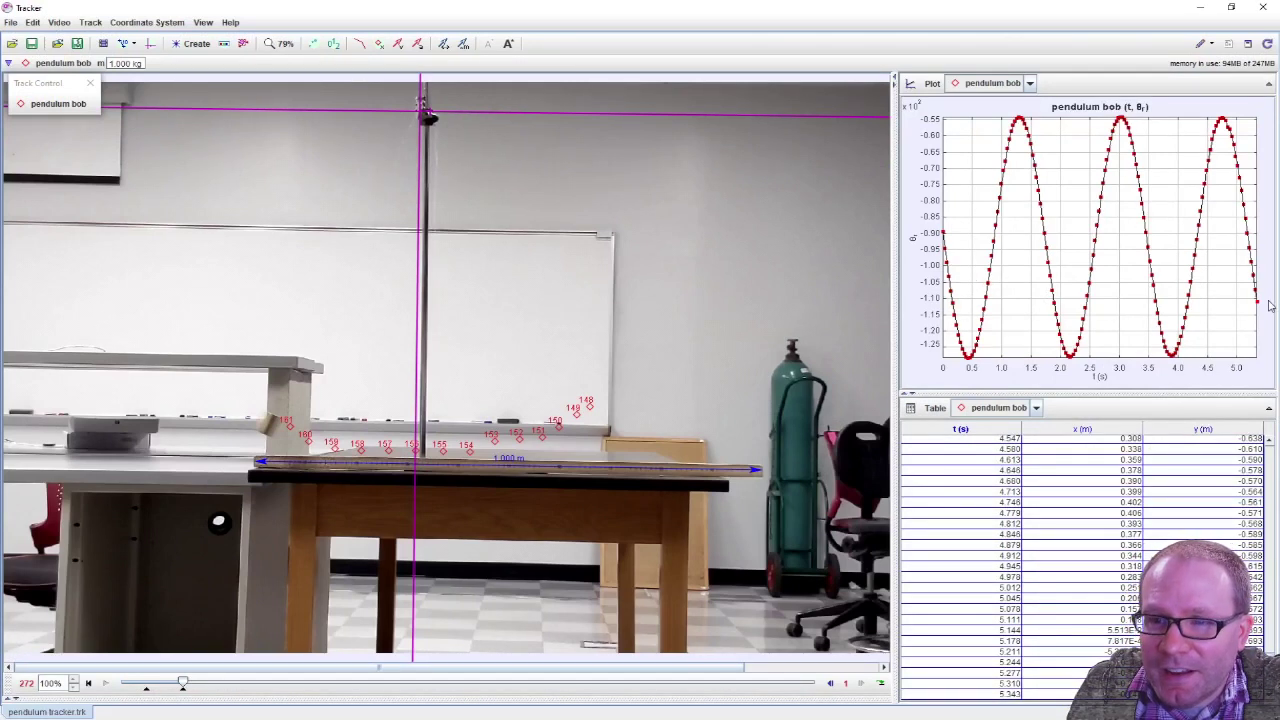
# Try velocity angle θv and rotation angle θ on the y-axis, then settle on angular velocity ω.
pyautogui.click(911, 243)
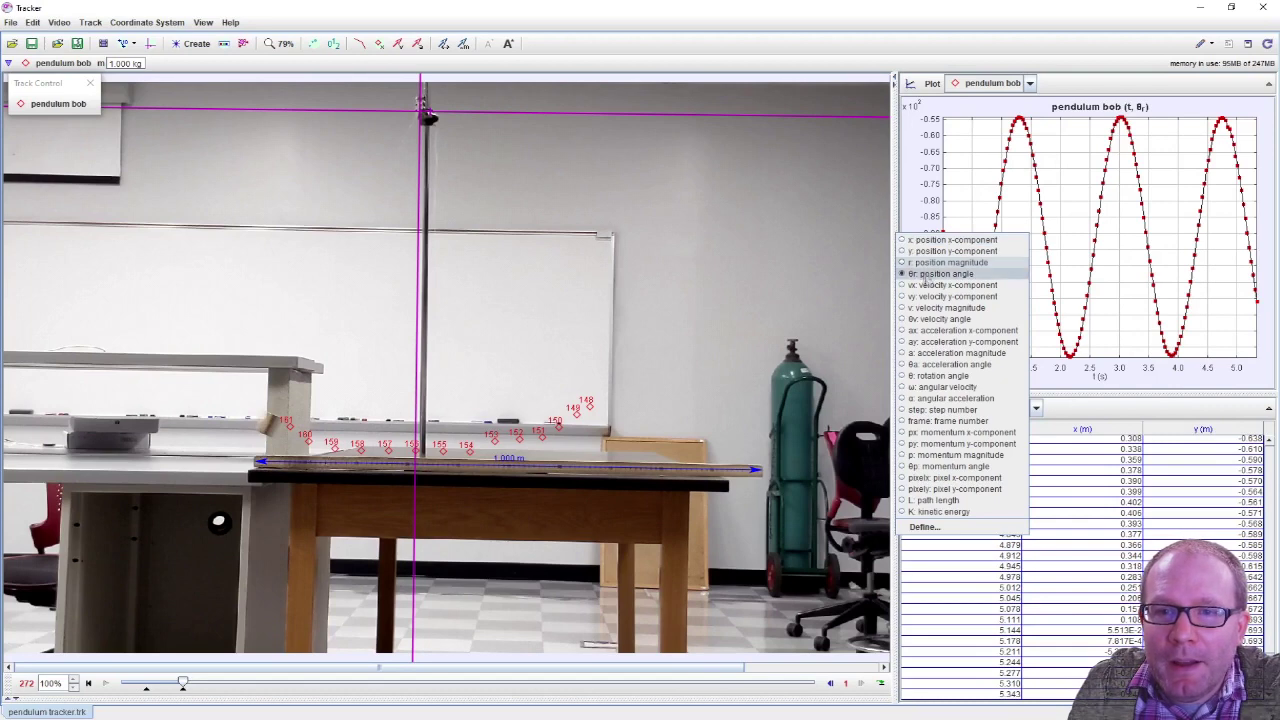
pyautogui.click(960, 320)
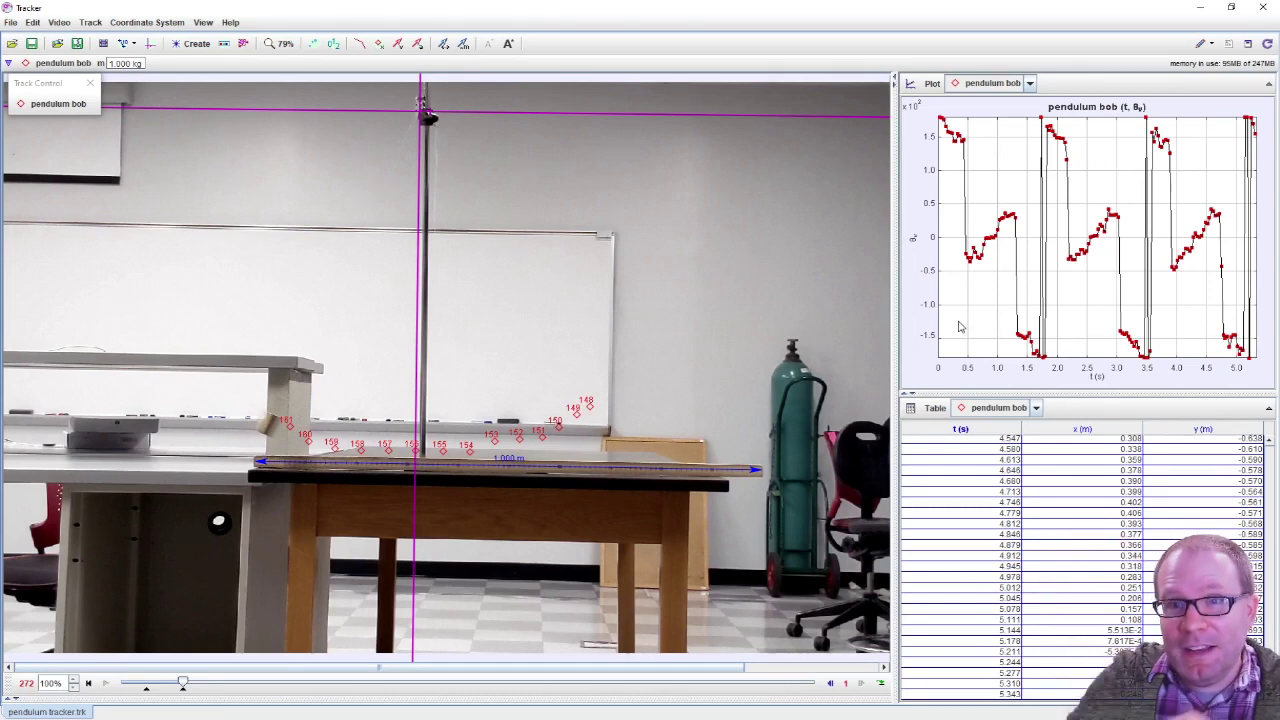
pyautogui.click(912, 238)
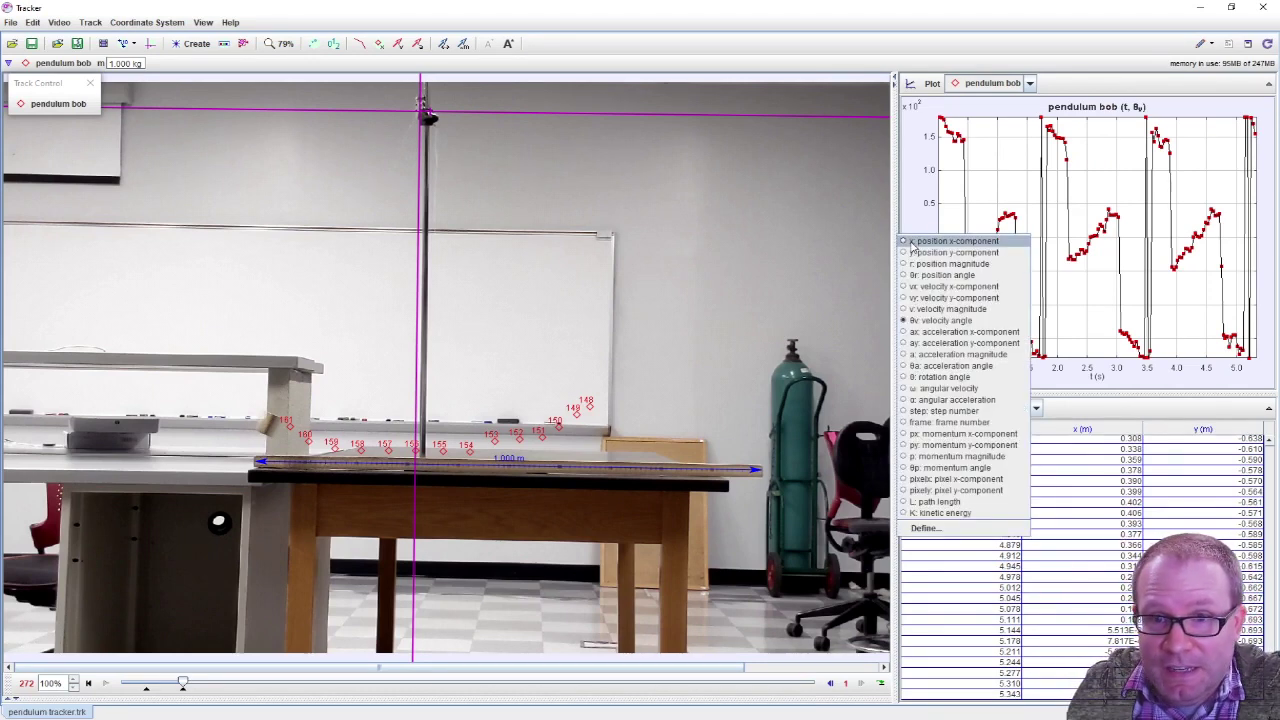
pyautogui.click(976, 378)
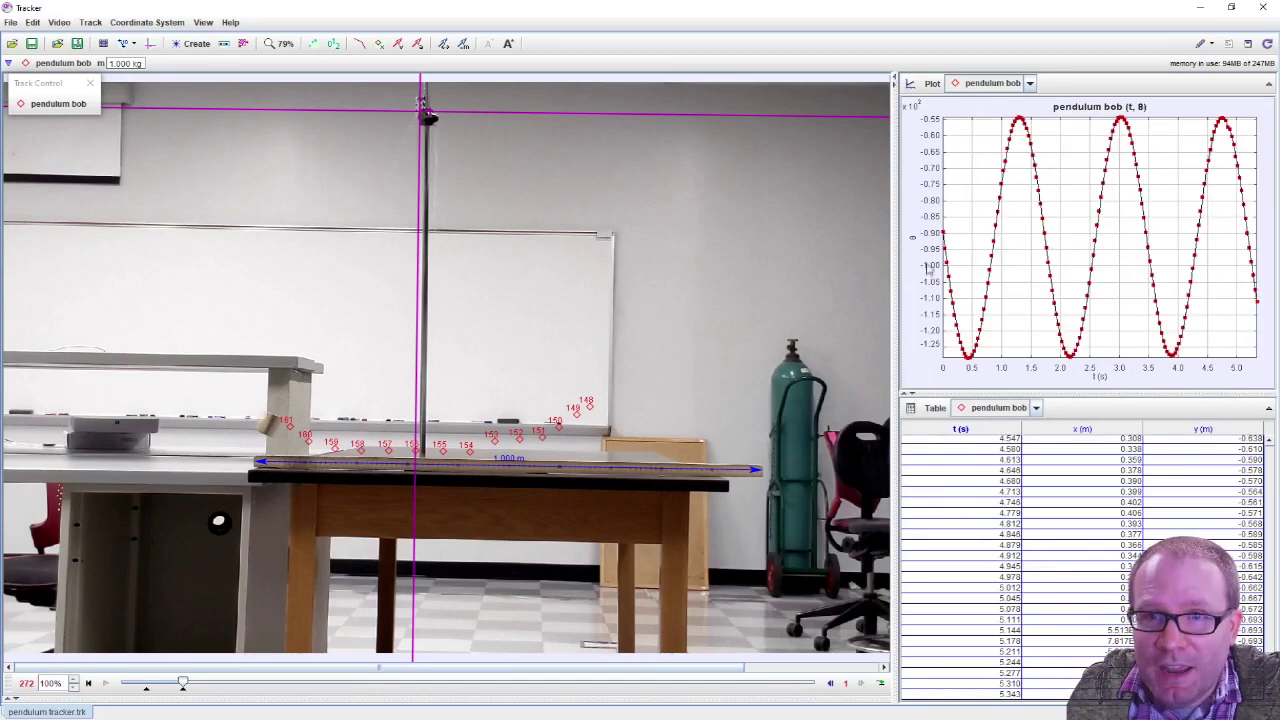
pyautogui.click(913, 240)
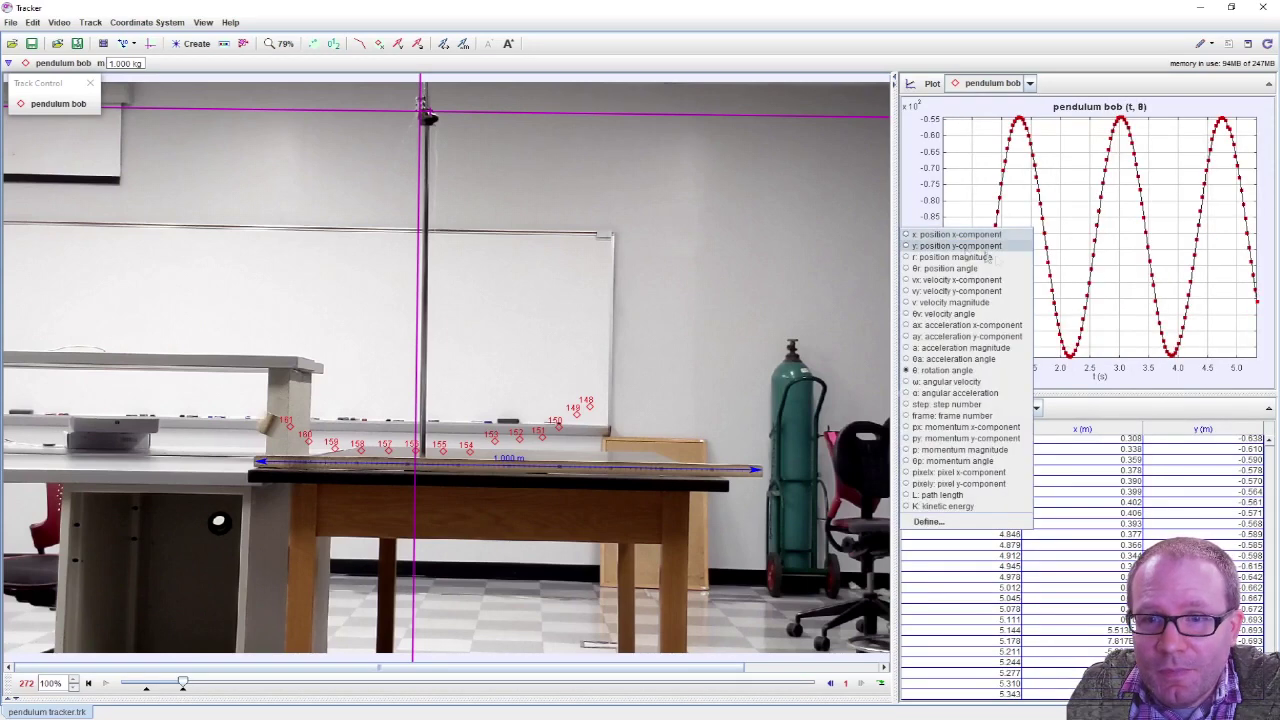
pyautogui.click(983, 384)
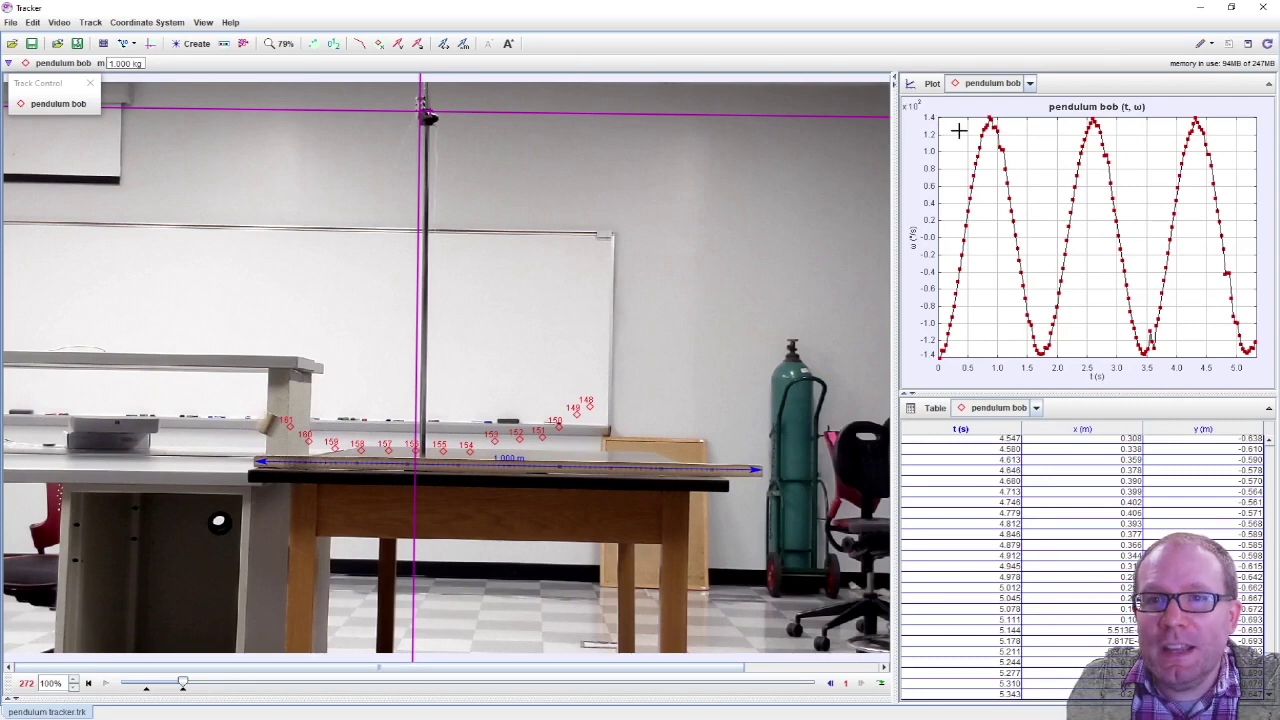
# Search '140 degrees per second in radians per second' for 2.44346095, then go back to Tracker.
pyautogui.hotkey('alt', 'Tab')
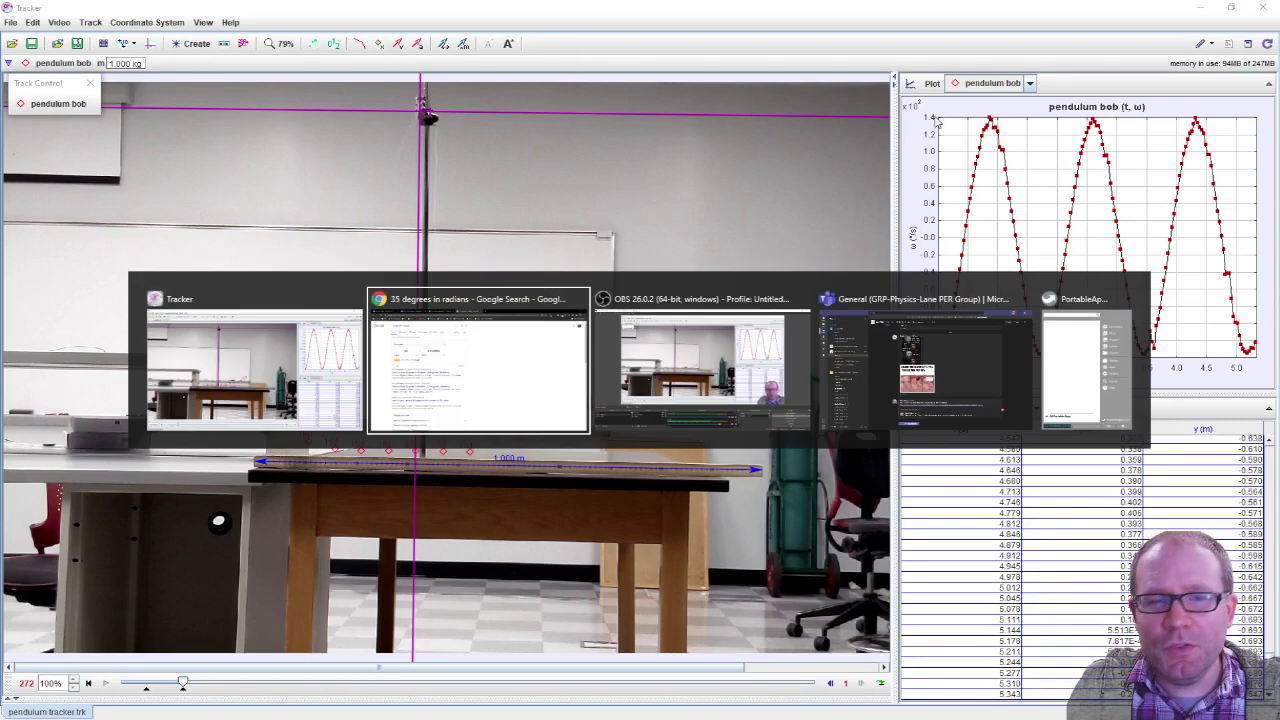
pyautogui.tripleClick(251, 97)
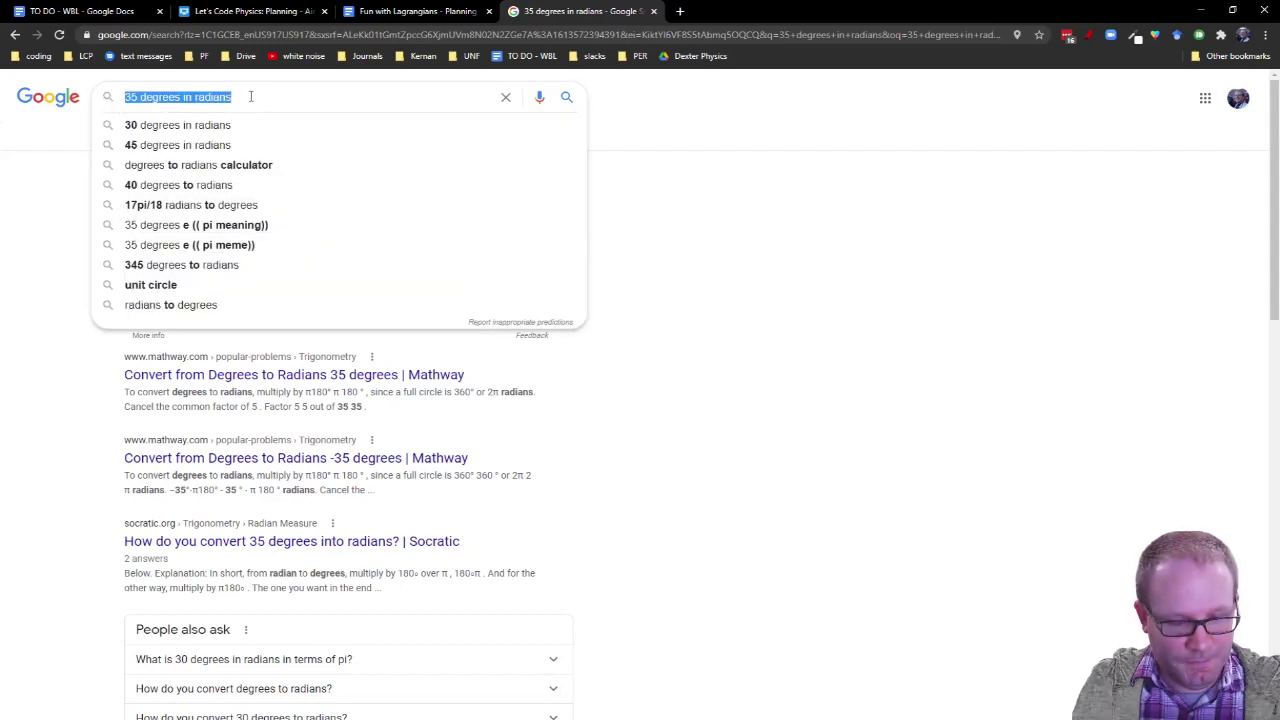
pyautogui.write('140 degrees per ')
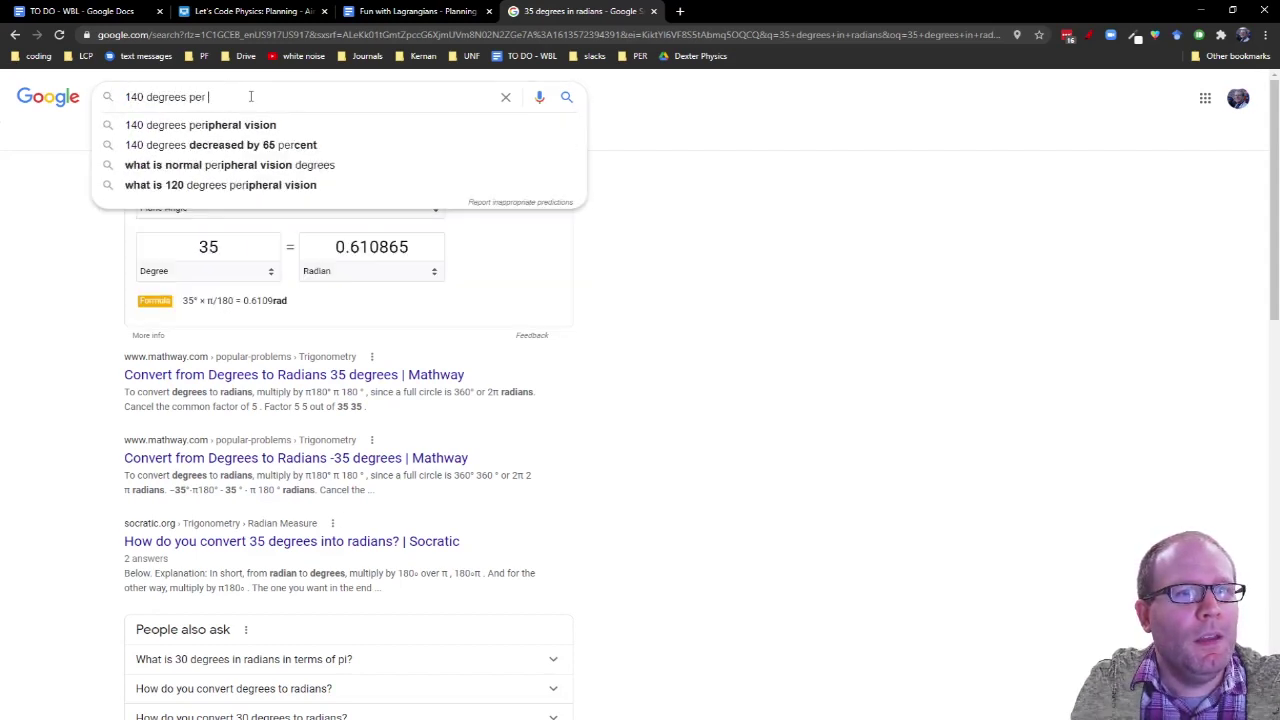
pyautogui.write('second')
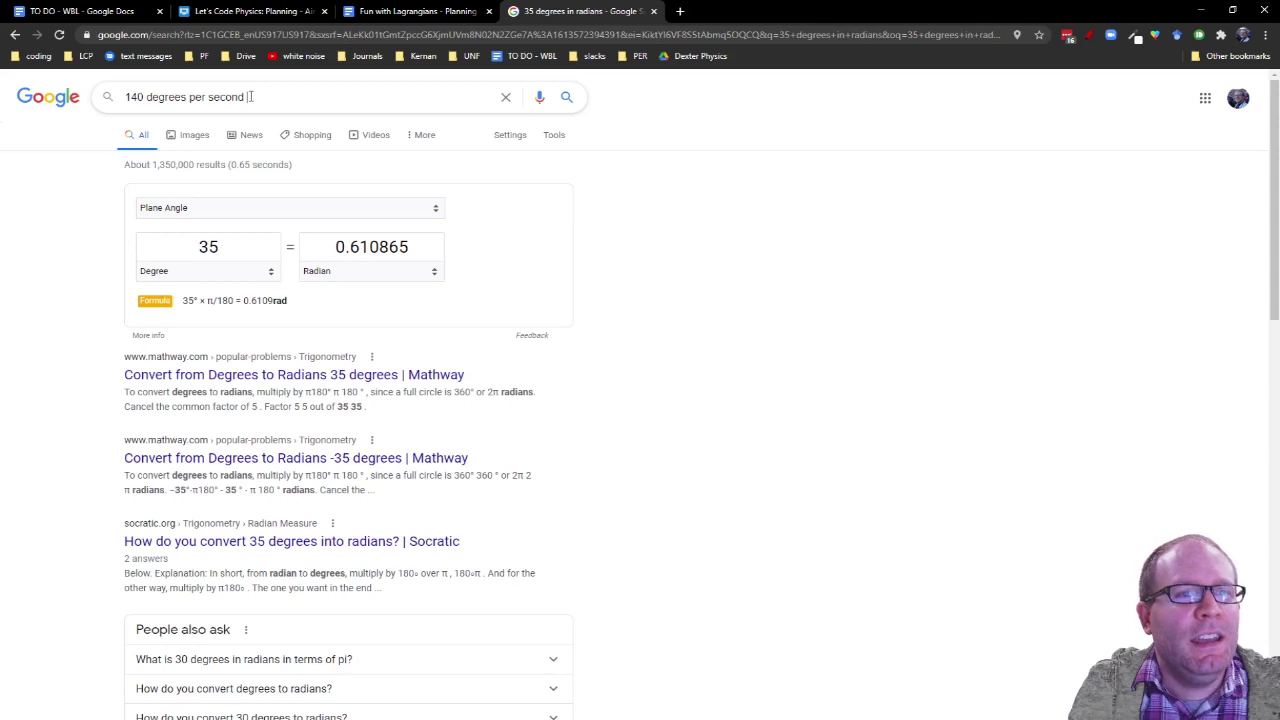
pyautogui.write(' in radians per second')
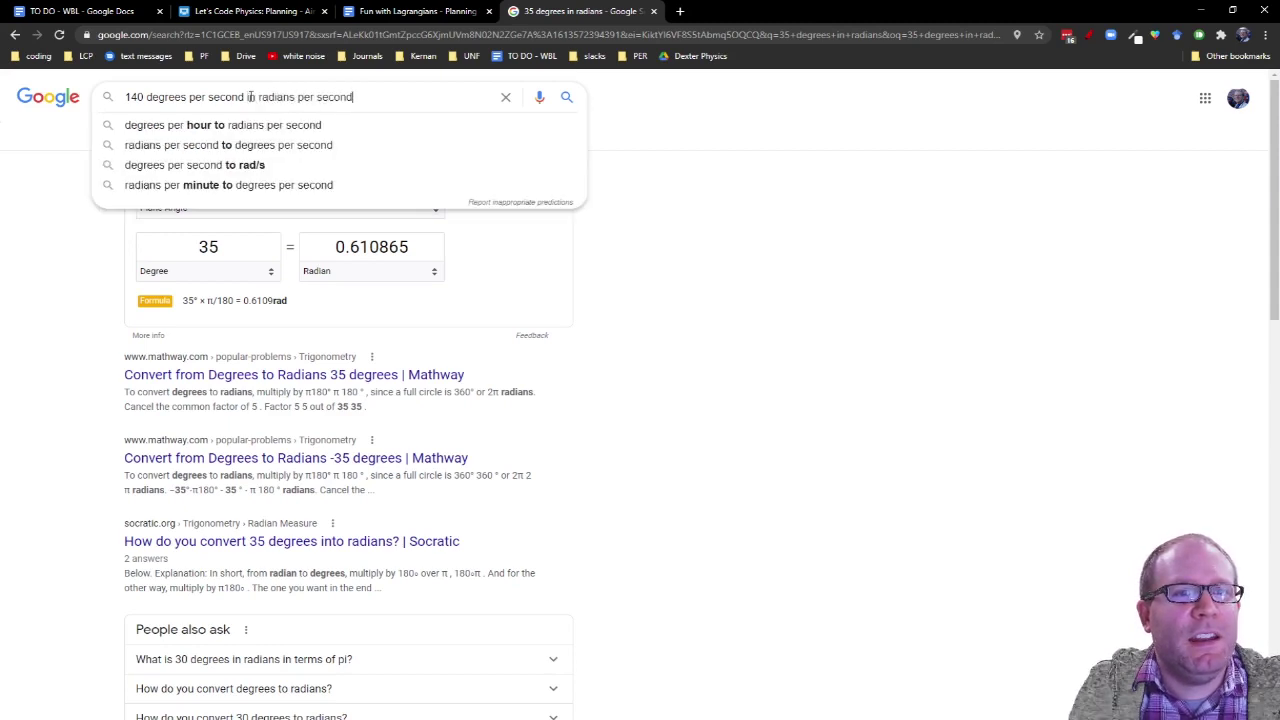
pyautogui.press('Return')
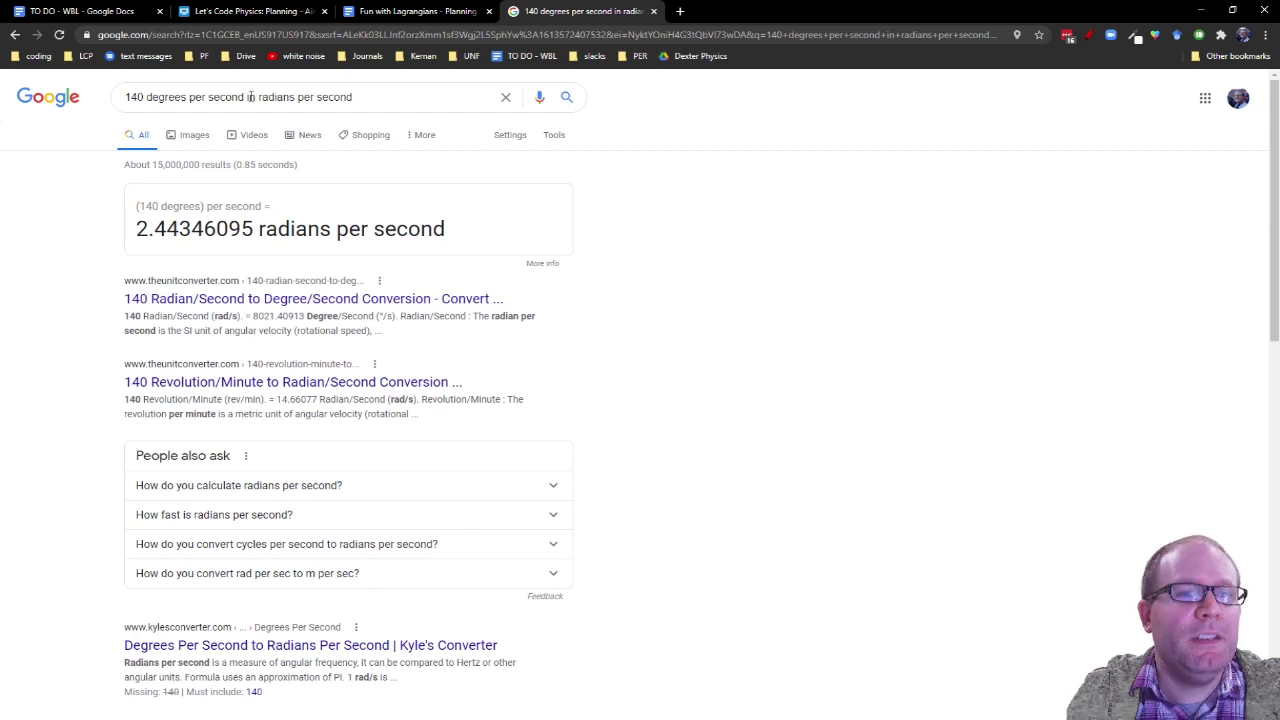
pyautogui.hotkey('alt', 'Tab')
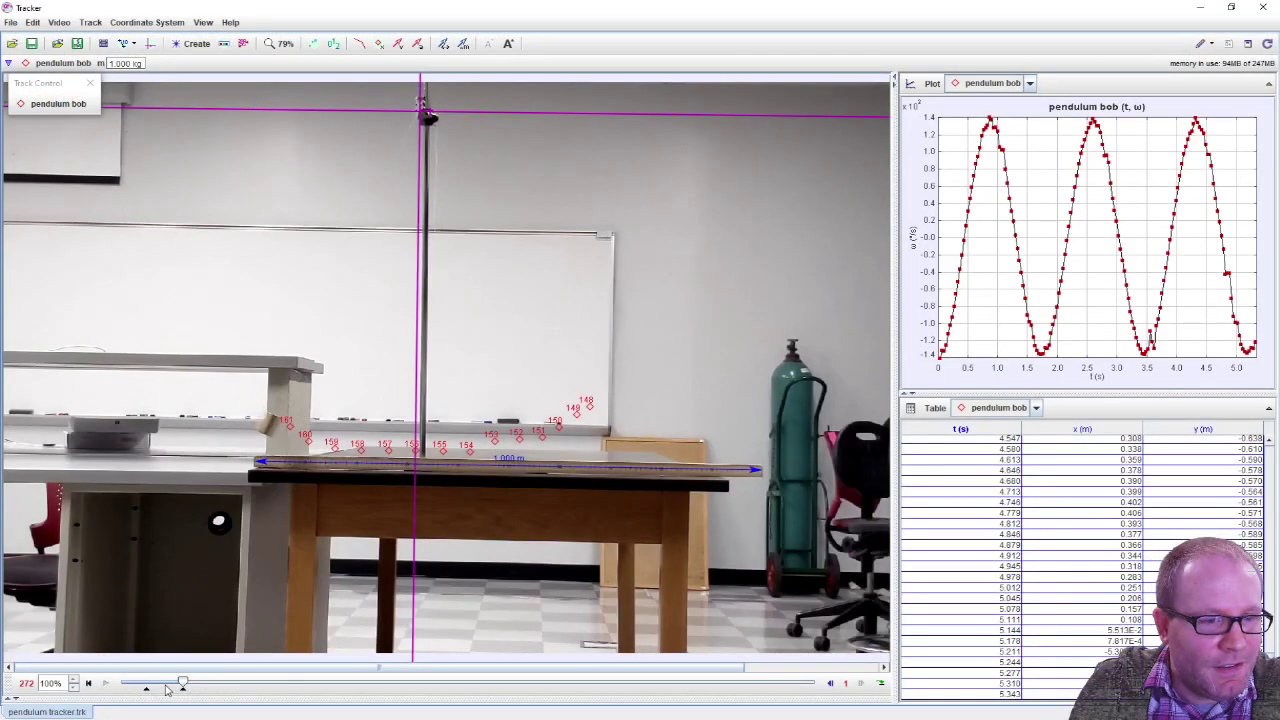
# Play, pause and step the pendulum video through the swing to frame 208, reviewing the ω values.
pyautogui.moveTo(185, 683); pyautogui.dragTo(153, 683)
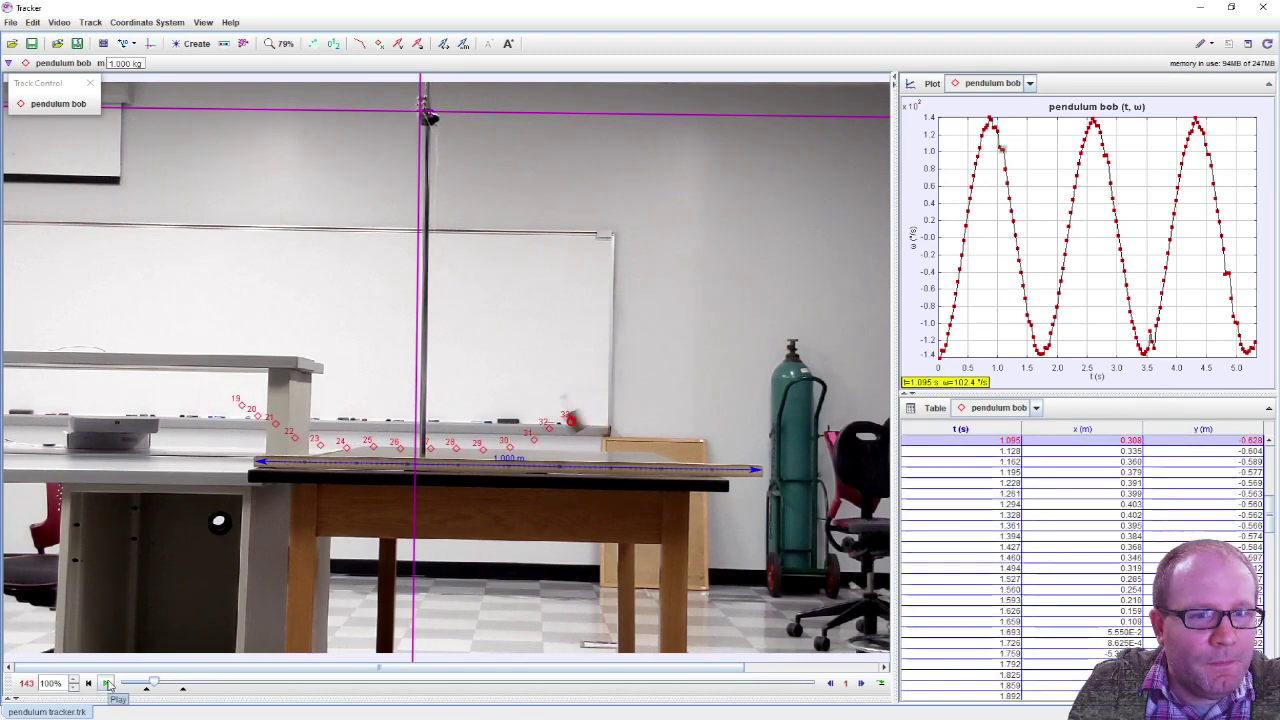
pyautogui.click(108, 683)
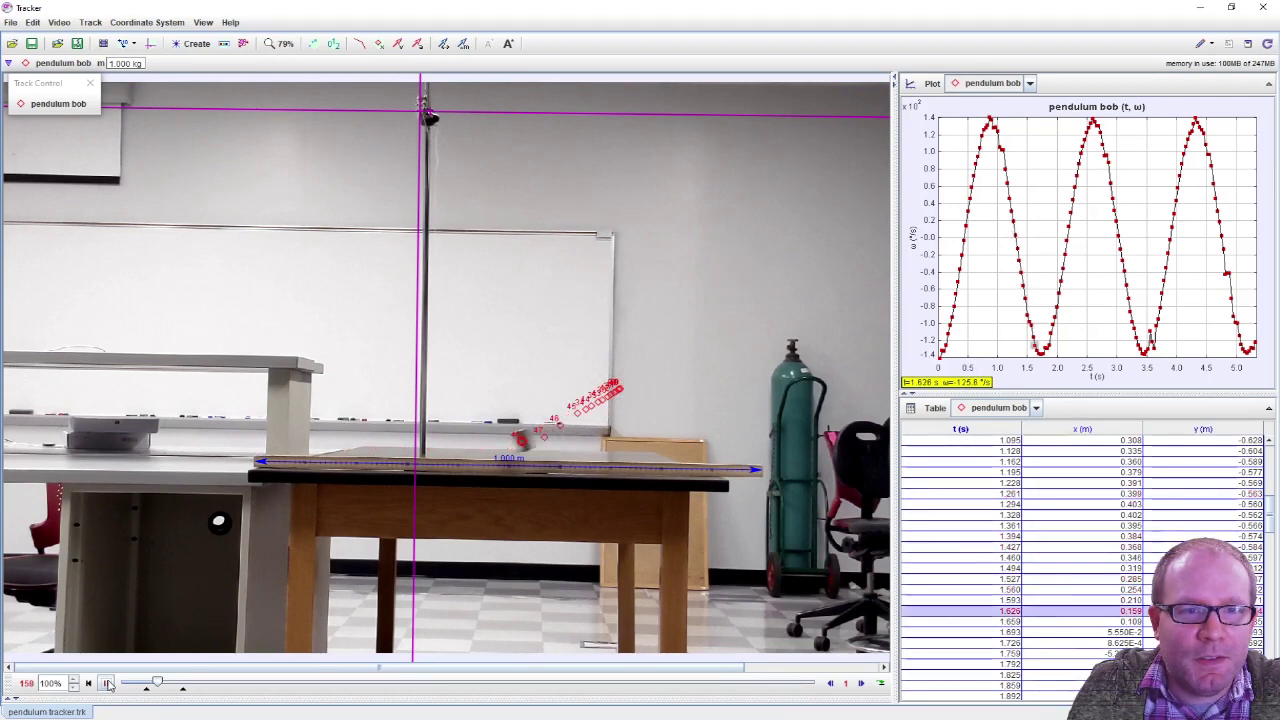
pyautogui.click(108, 683)
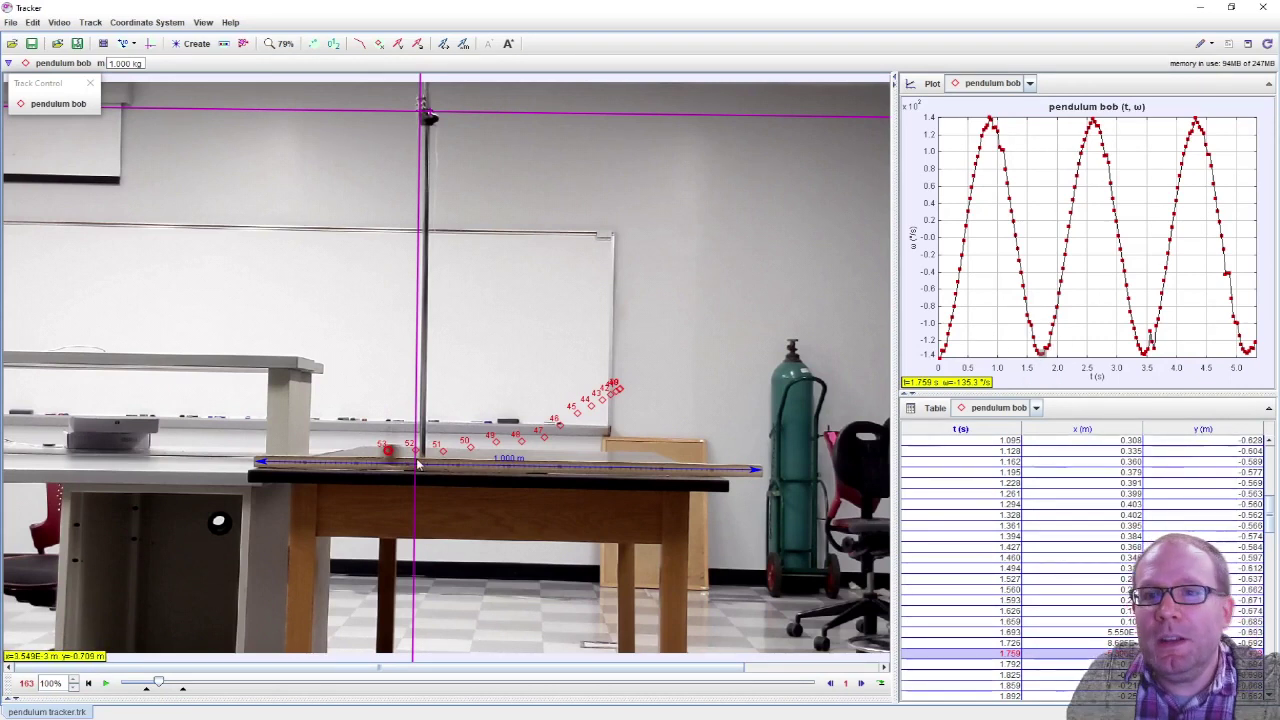
pyautogui.moveTo(970, 358)
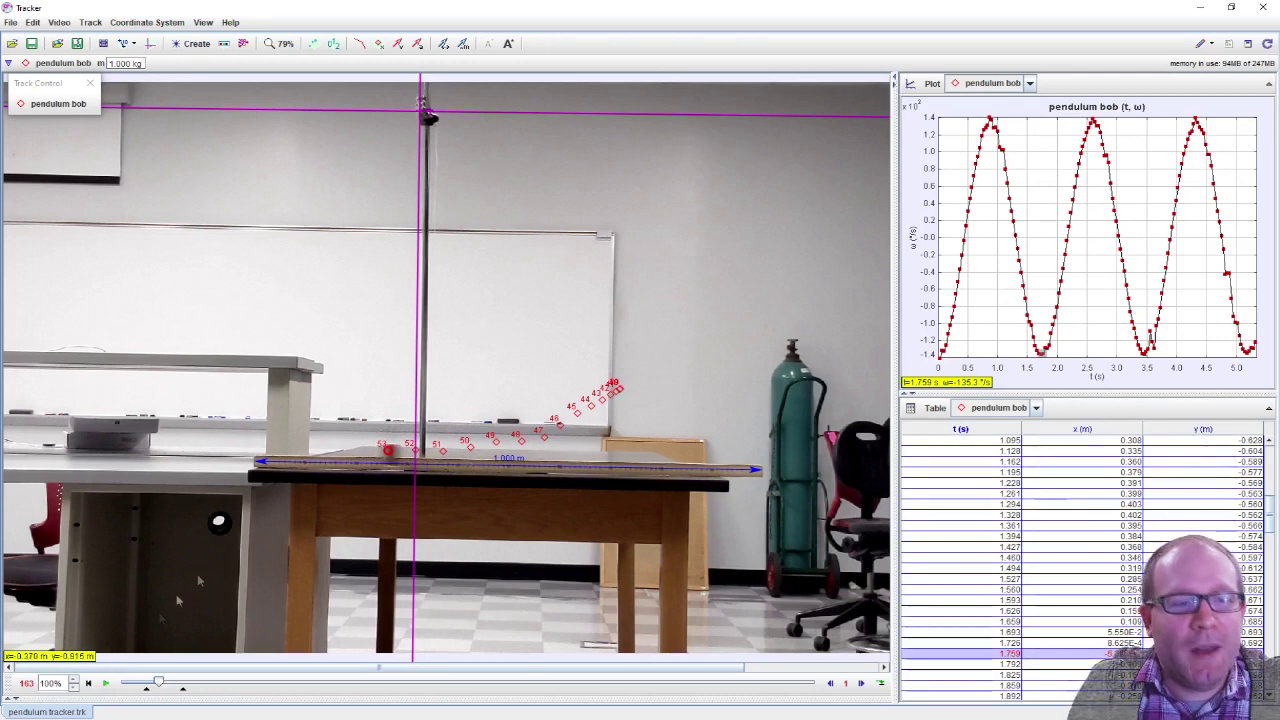
pyautogui.click(106, 686)
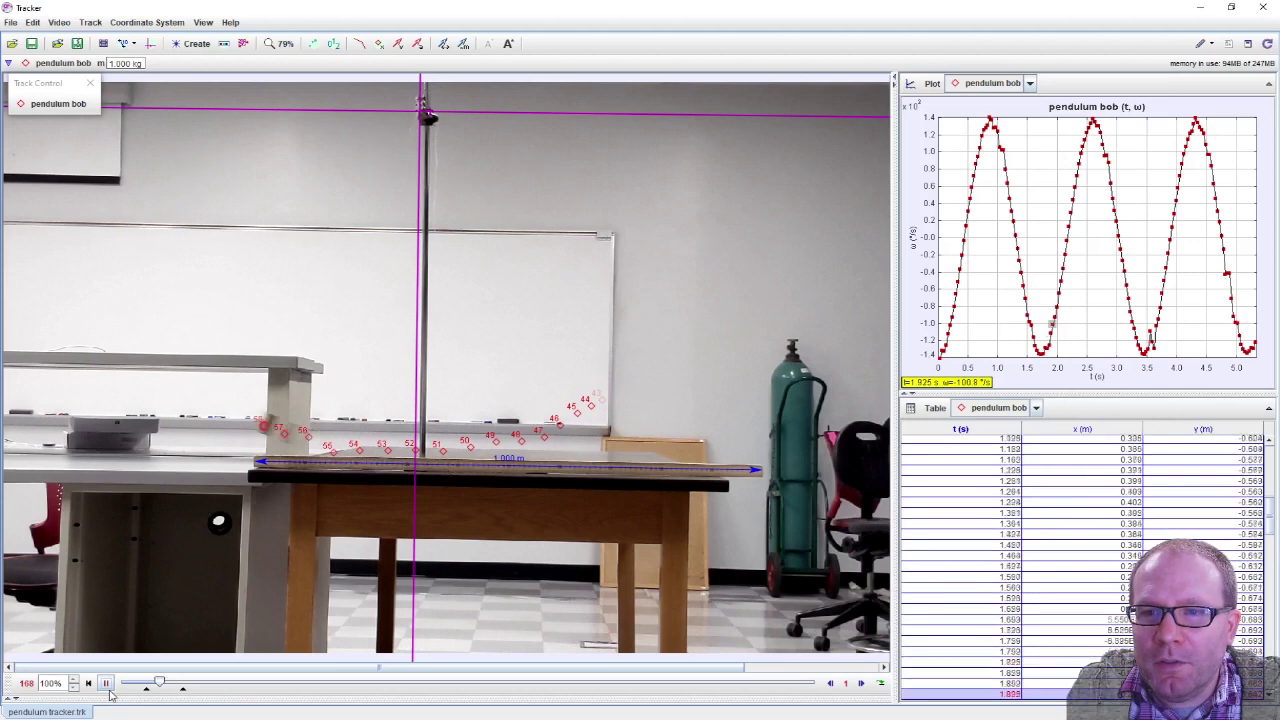
pyautogui.click(106, 686)
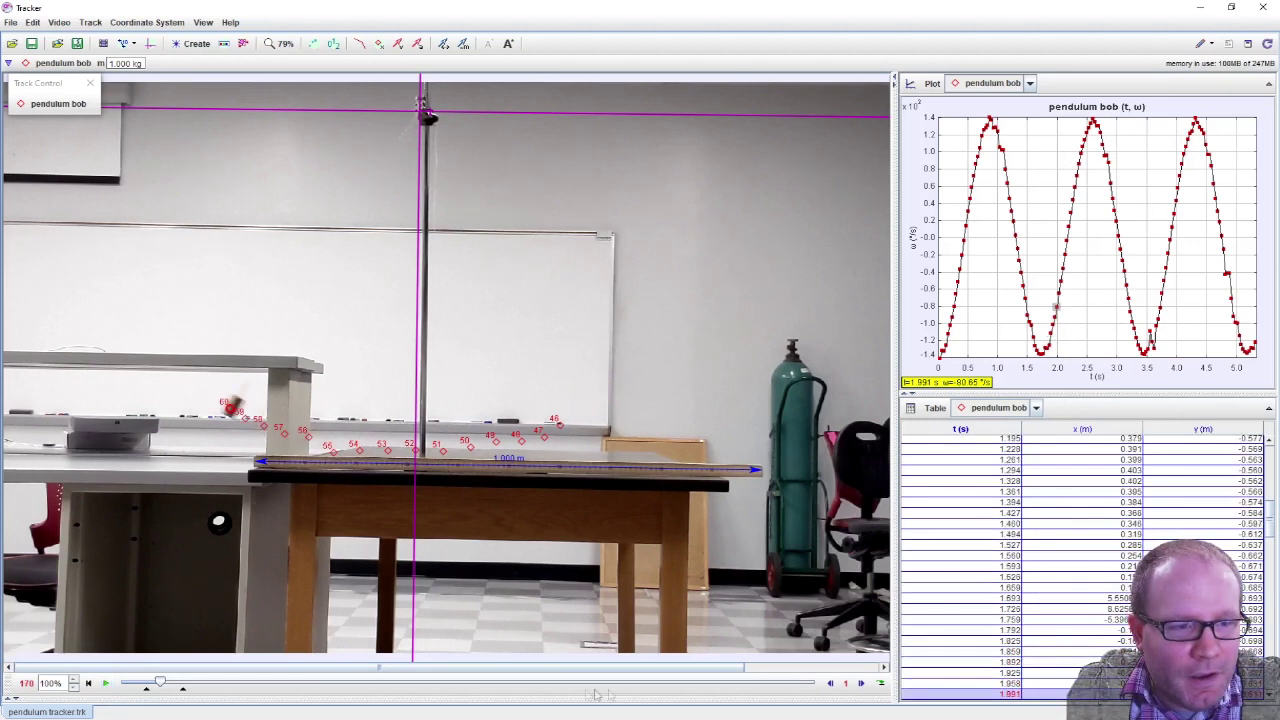
pyautogui.click(831, 684)
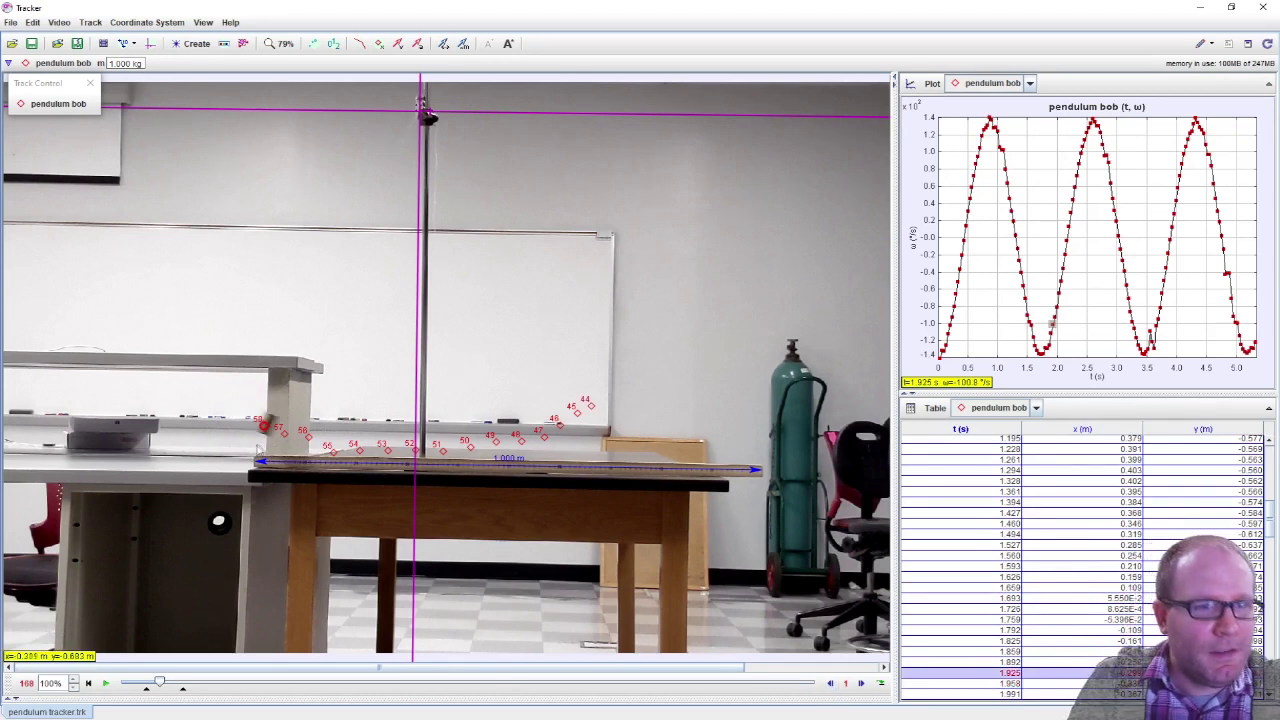
pyautogui.click(107, 683)
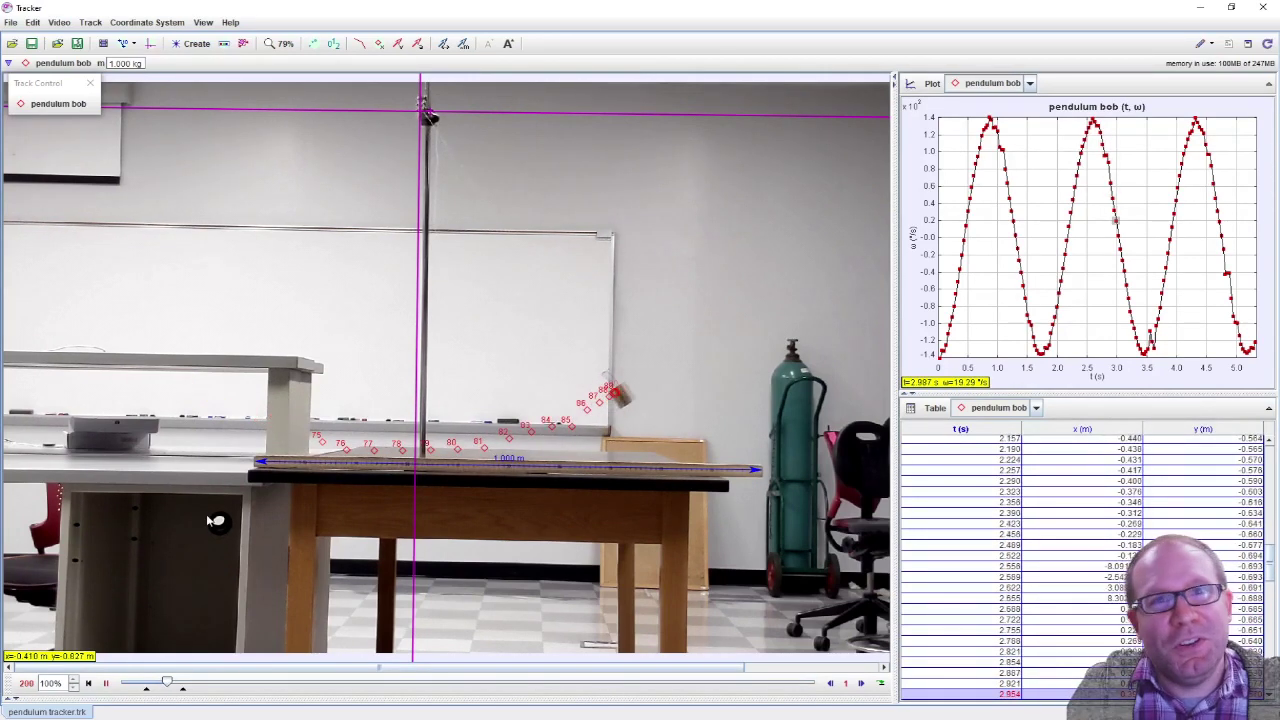
pyautogui.click(105, 683)
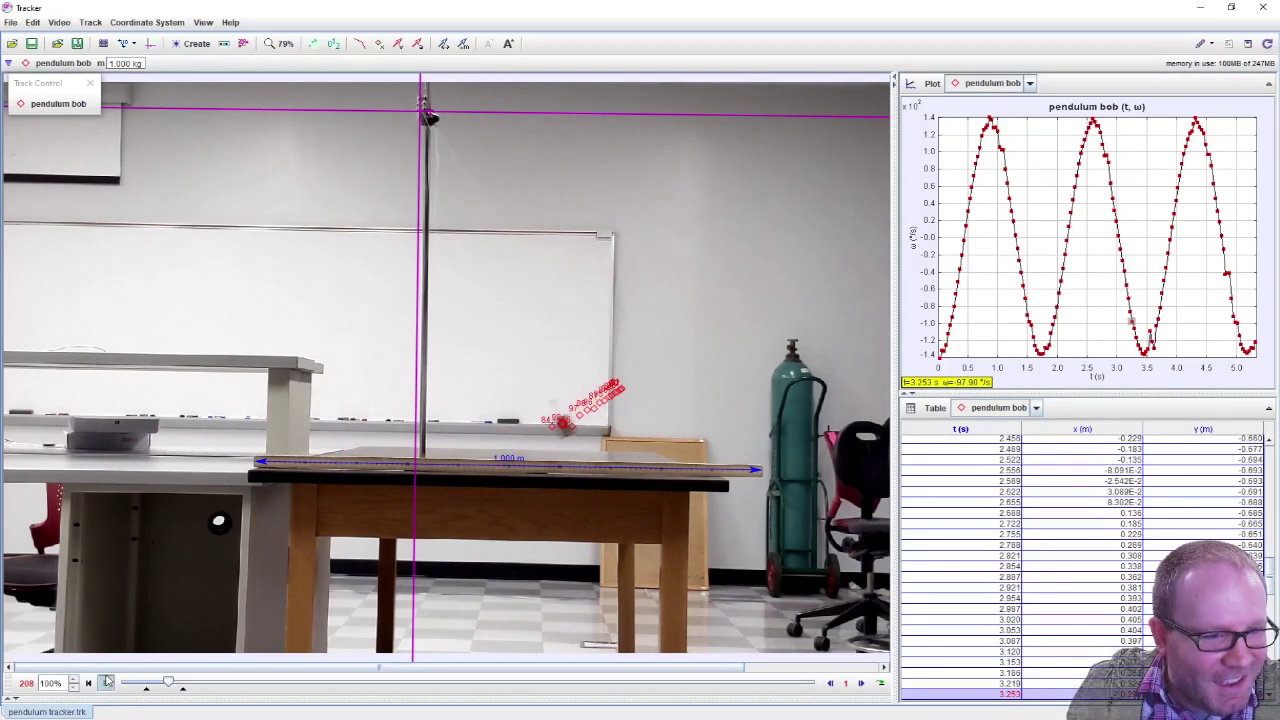
pyautogui.hotkey('alt', 'Tab')
# Change the search to '140 degrees per second in revolutions per second' for 0.388889, then return to Tracker.
pyautogui.click(395, 97)
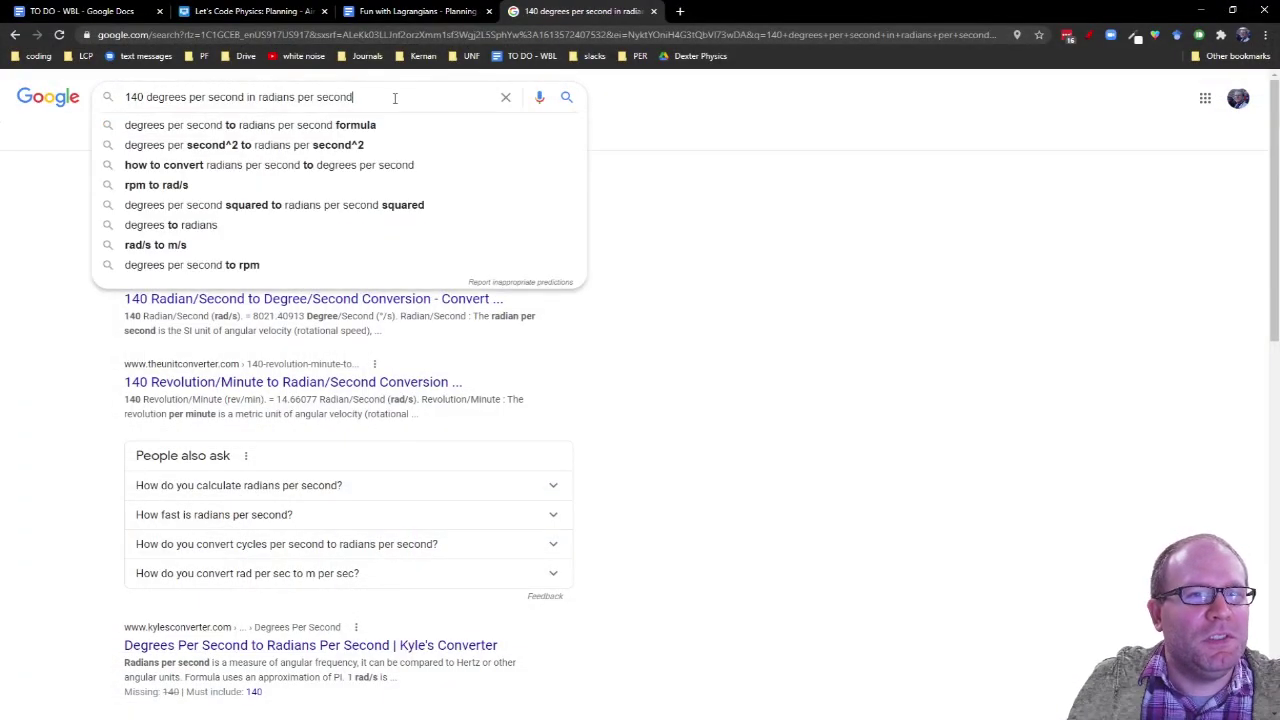
pyautogui.hotkey('ctrl', 'shift', 'Left')
pyautogui.write('revolutions')
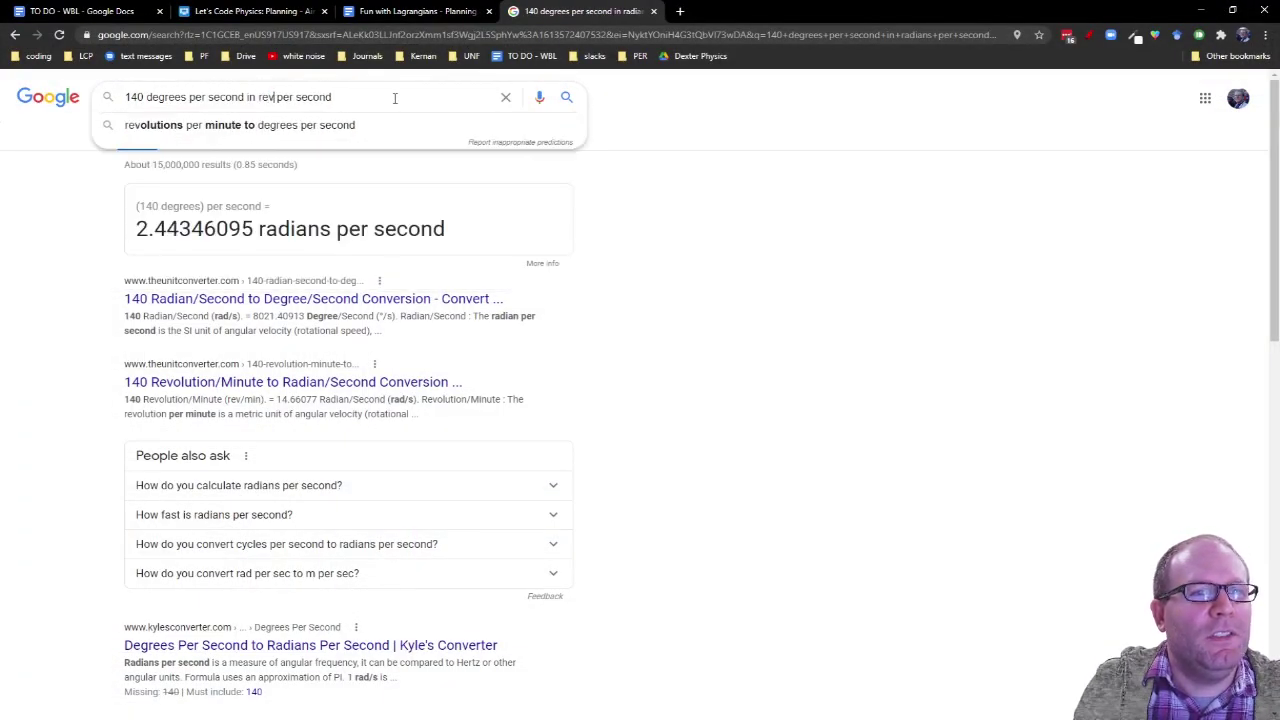
pyautogui.press('Return')
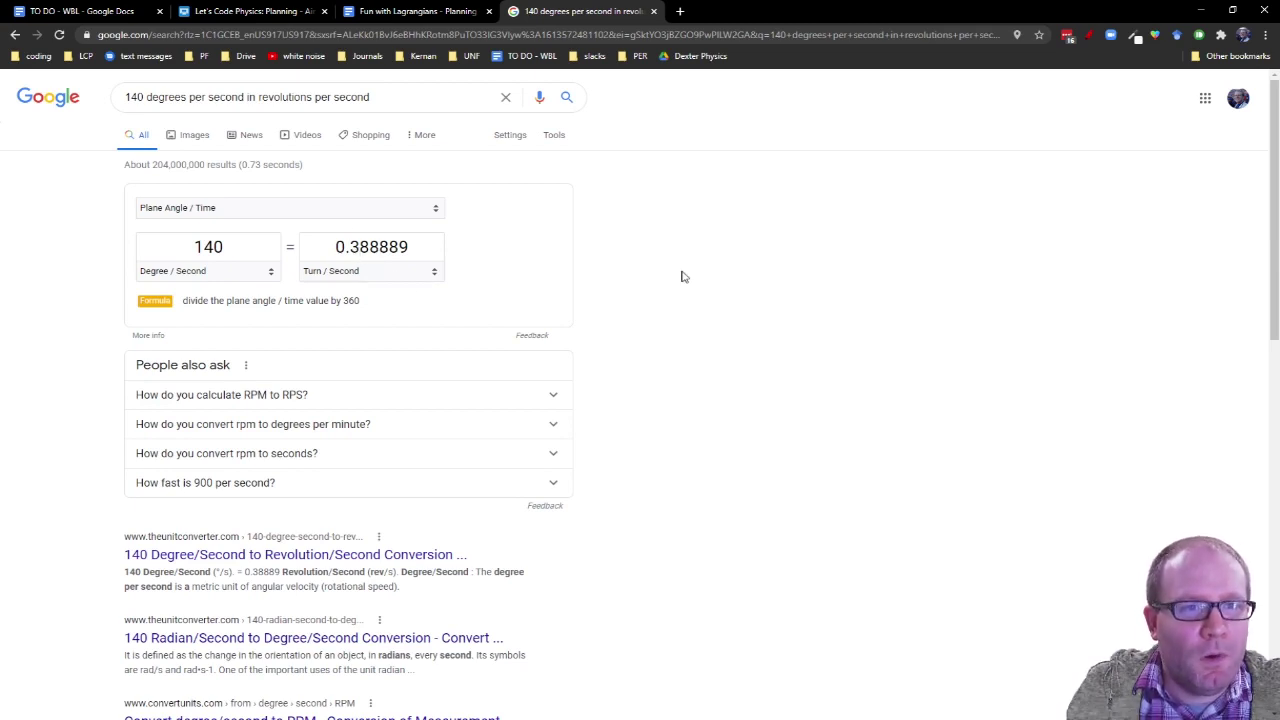
pyautogui.hotkey('alt', 'Tab')
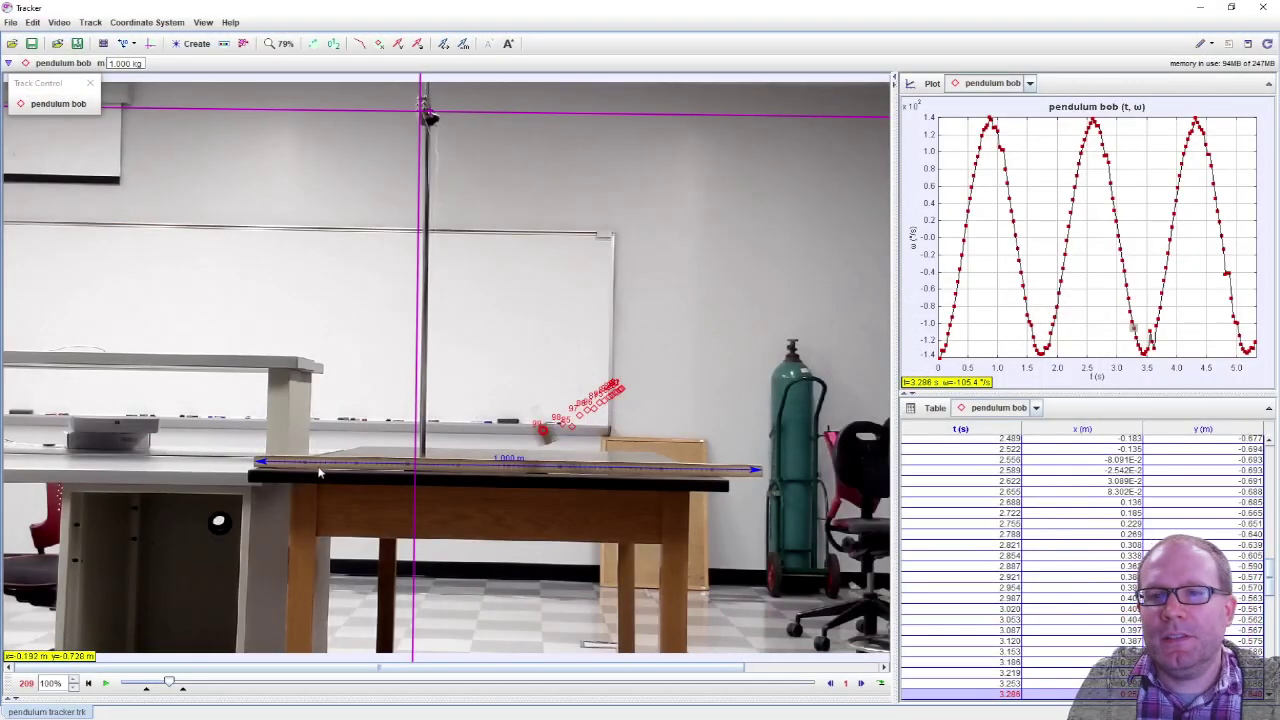
# Play ahead to frame 2618, drag the slider back to about frame 2550, and zoom the video in.
pyautogui.click(106, 683)
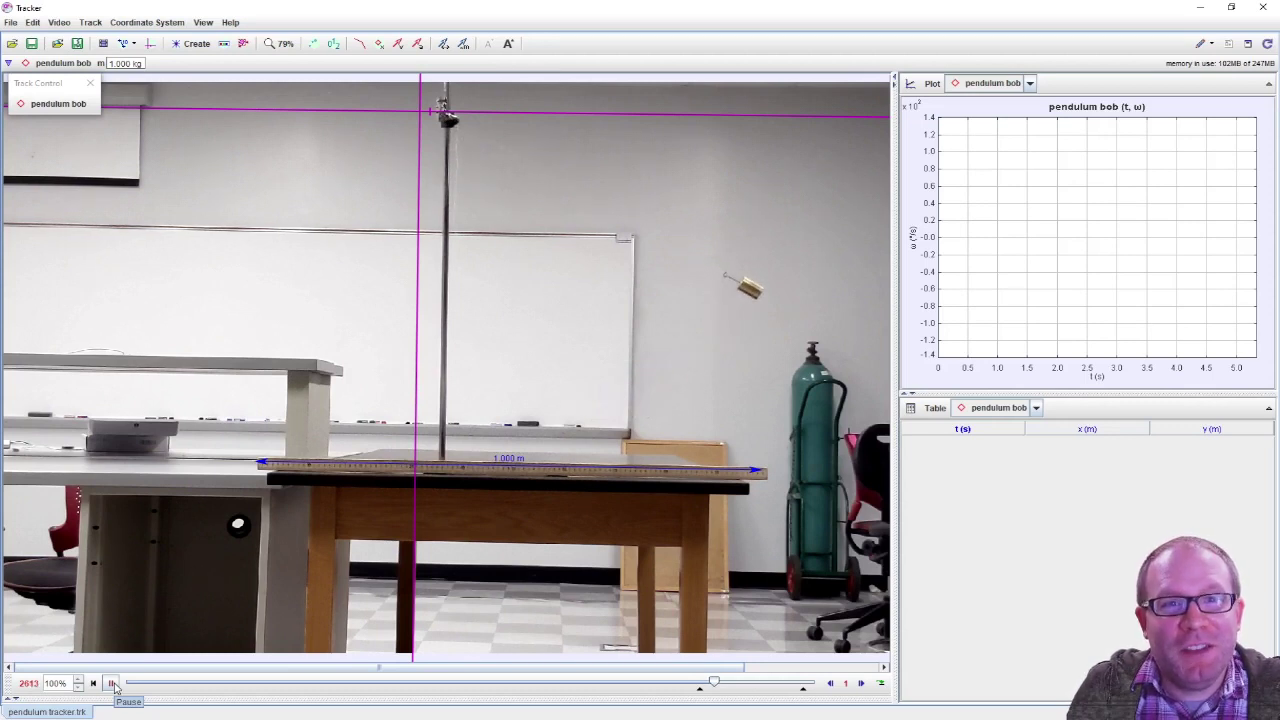
pyautogui.click(112, 684)
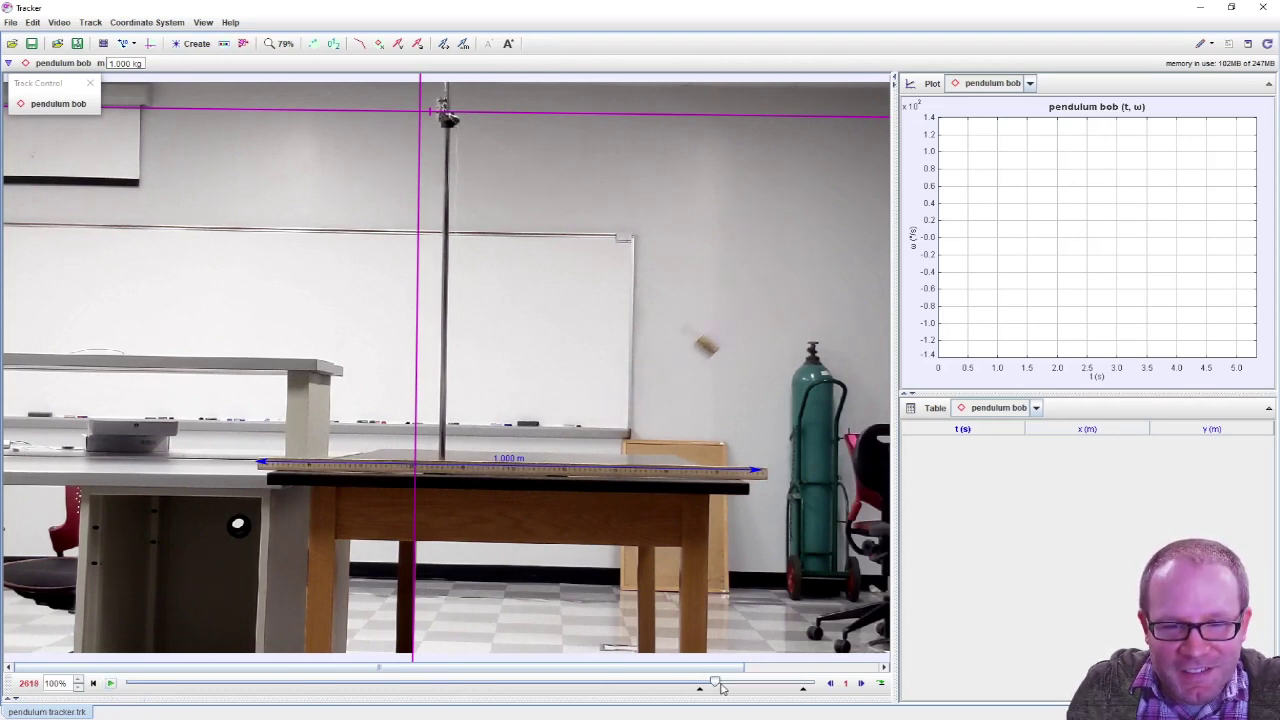
pyautogui.moveTo(715, 684); pyautogui.dragTo(700, 684)
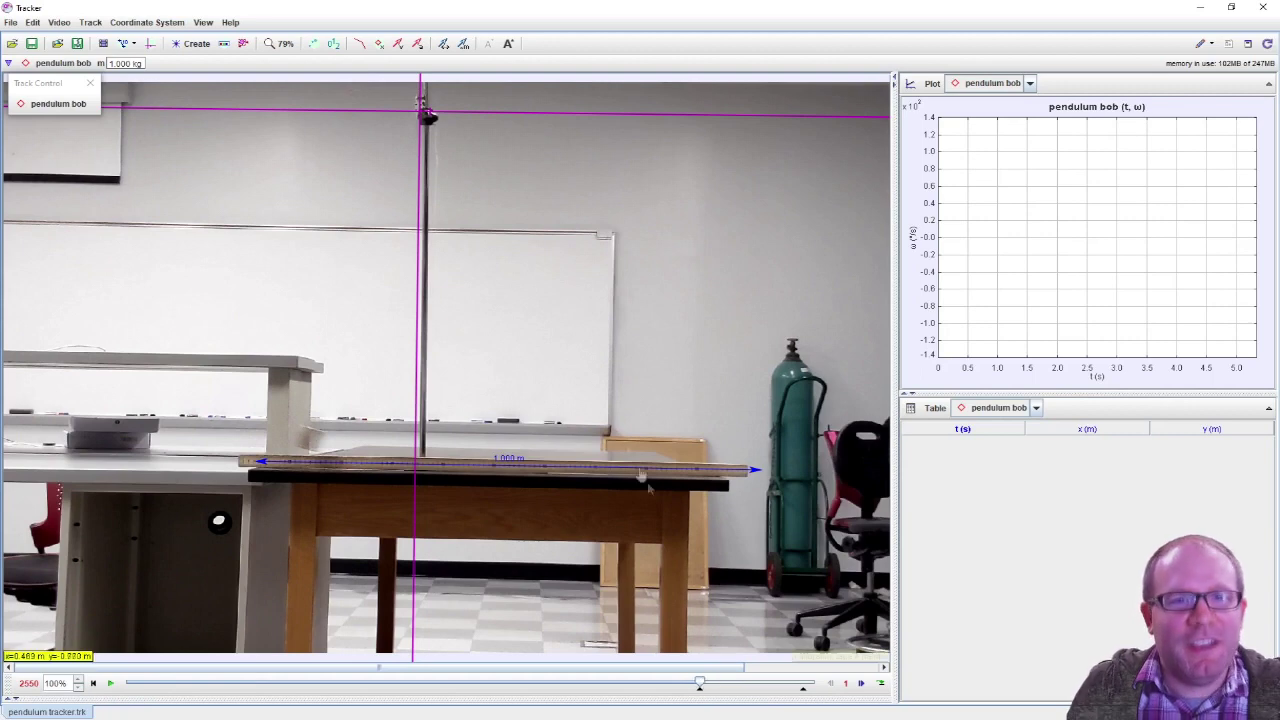
pyautogui.scroll(5, 302, 455)
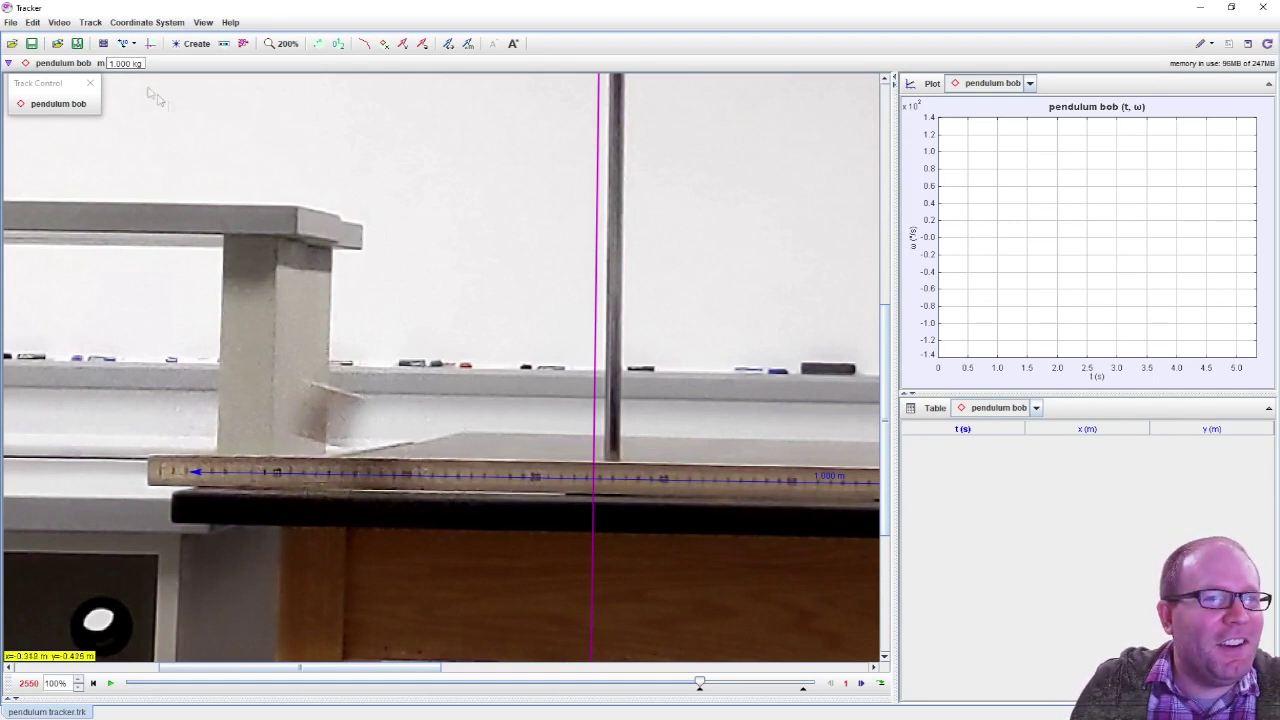
# Add a new point-mass track, mass A, through Track > New > Point Mass.
pyautogui.click(62, 104)
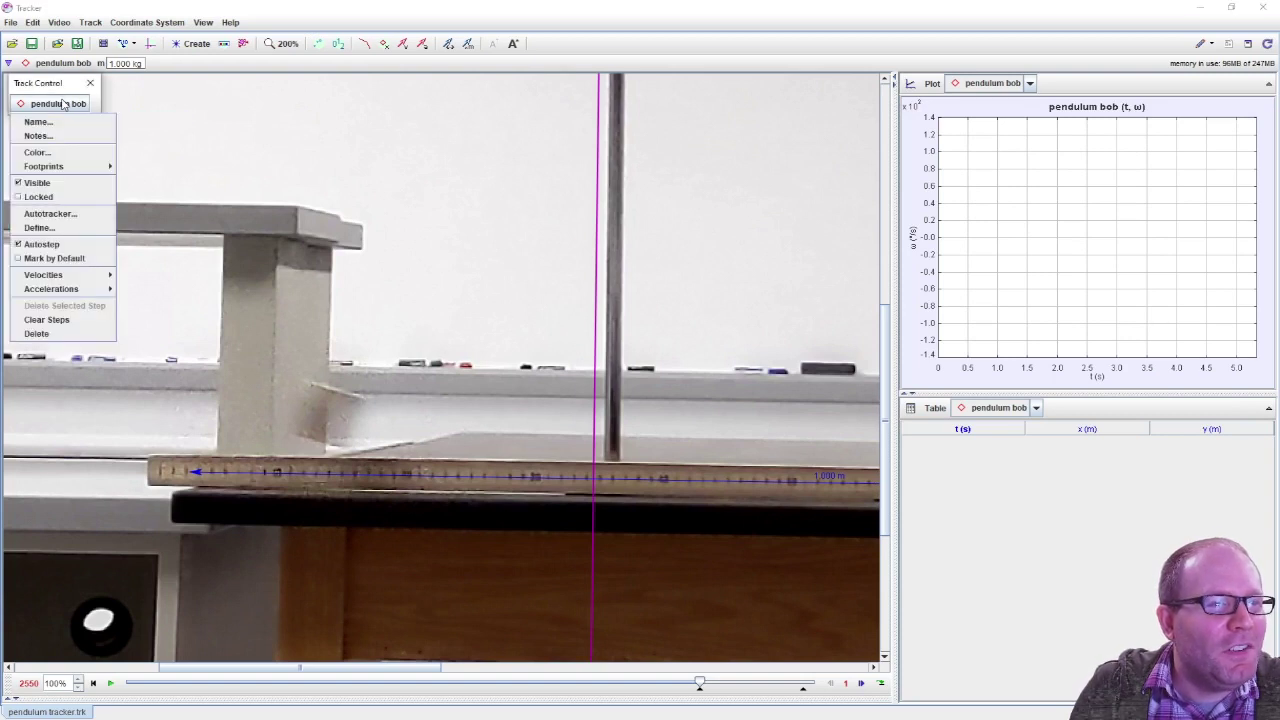
pyautogui.click(62, 102)
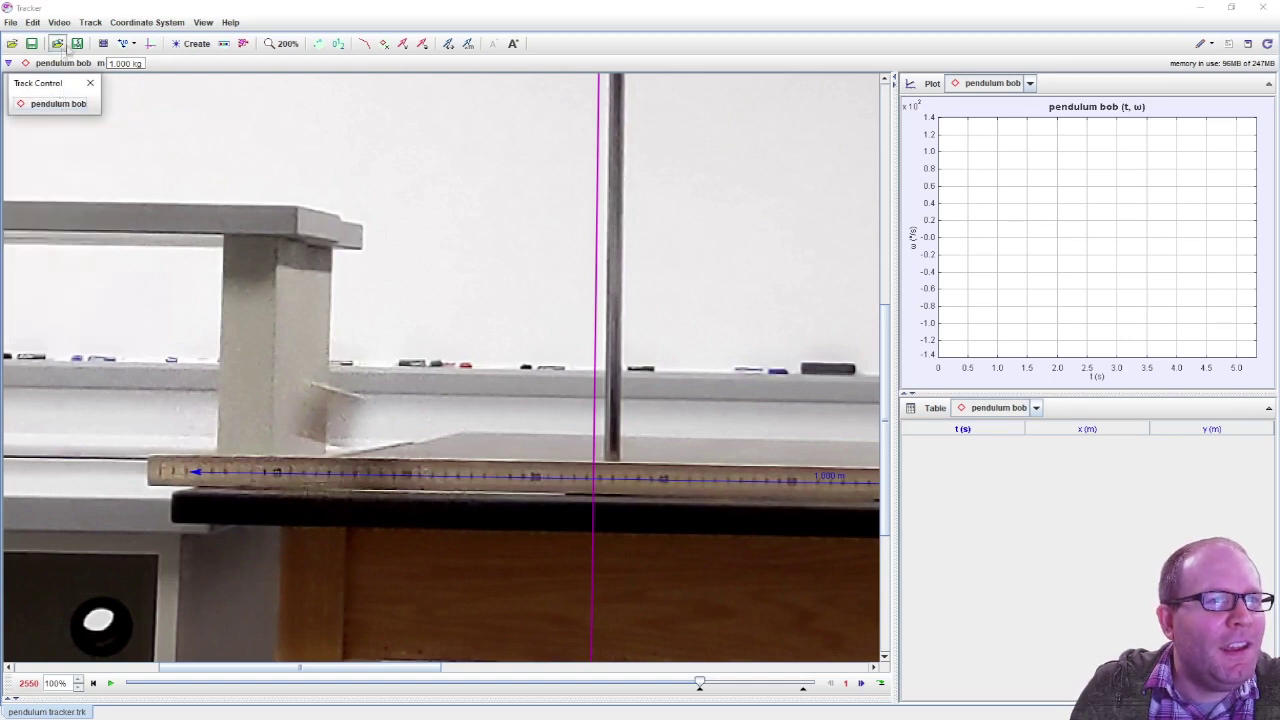
pyautogui.click(91, 22)
pyautogui.moveTo(125, 38)
pyautogui.click(210, 38)
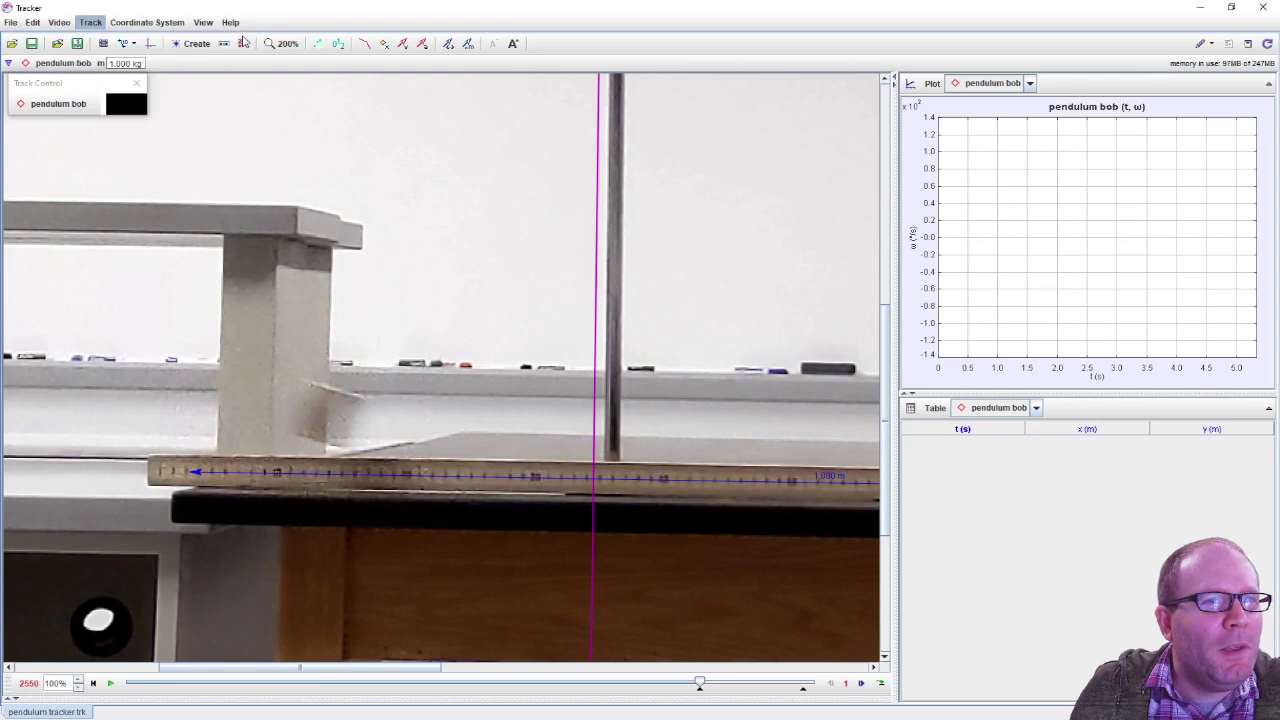
# Rename the mass A track to 'pendulum bob part 2'.
pyautogui.click(126, 104)
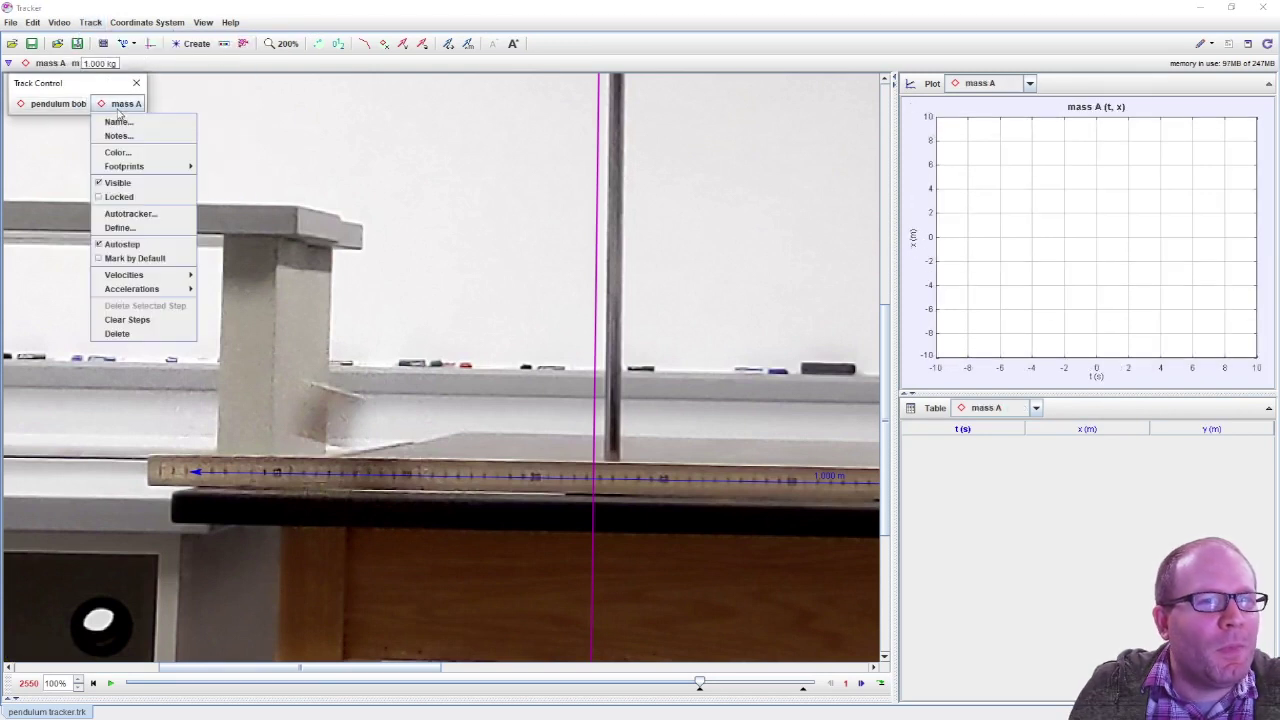
pyautogui.click(118, 121)
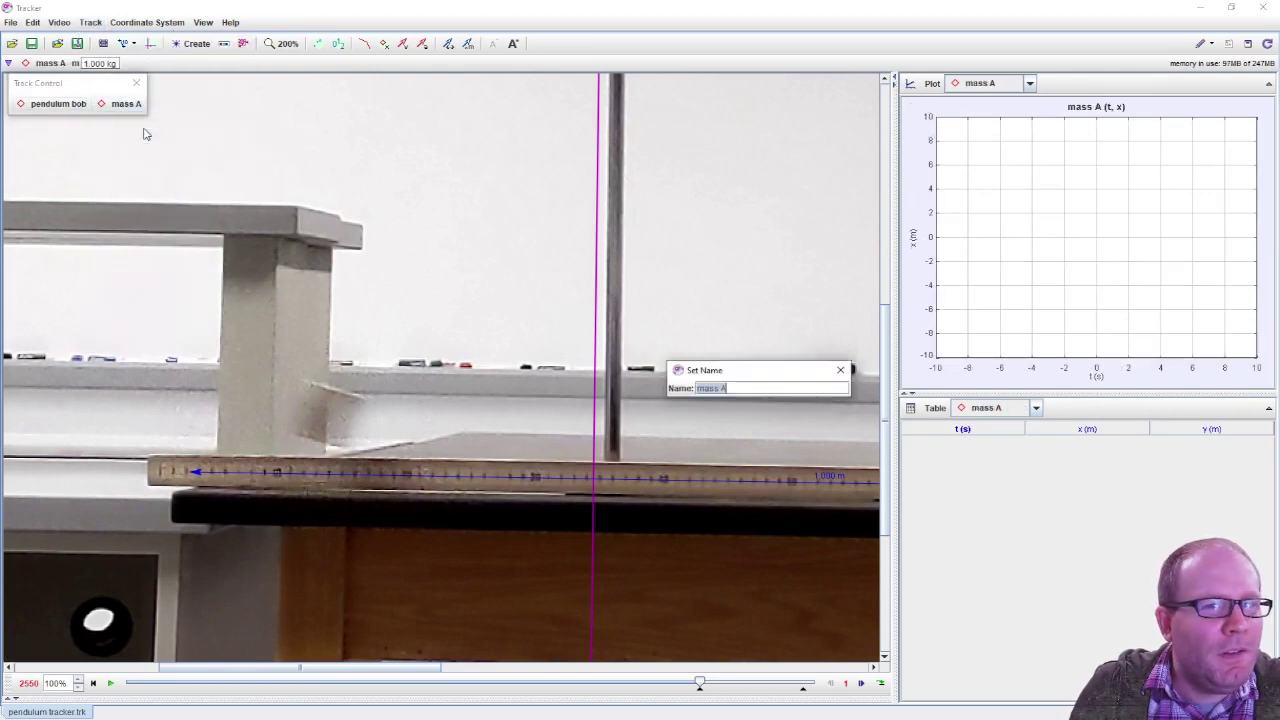
pyautogui.write('pendulum bob part')
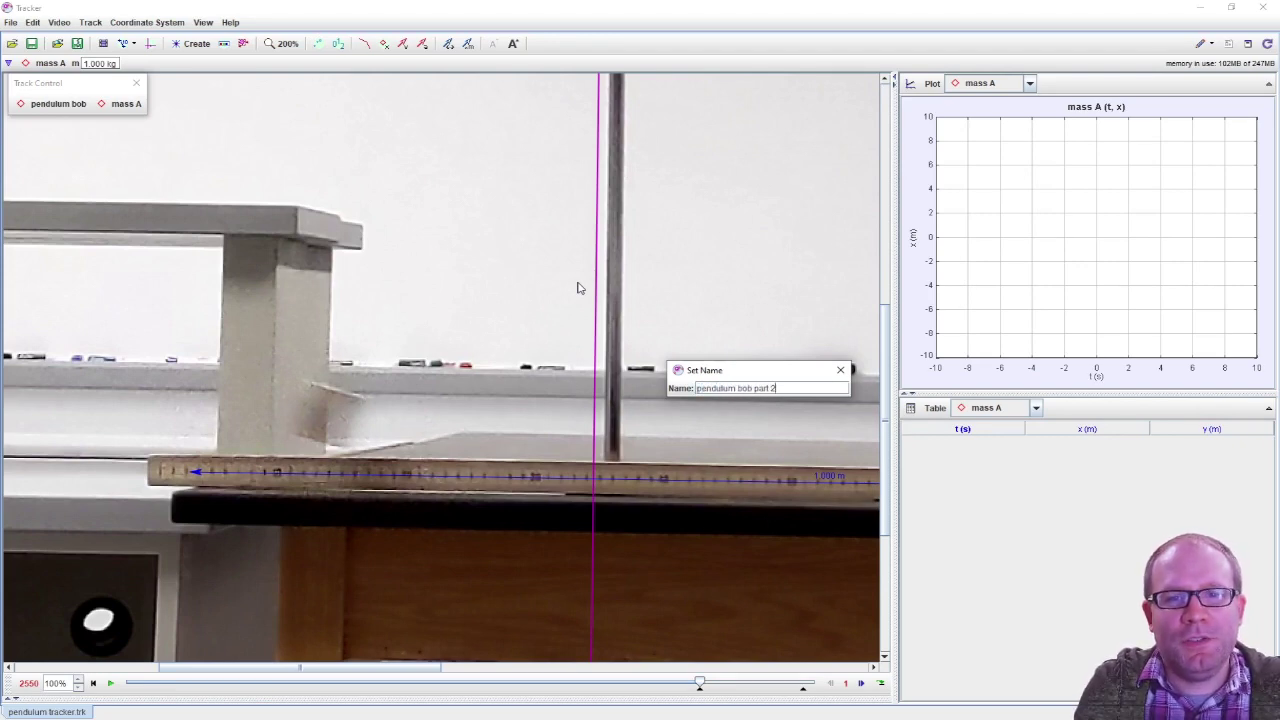
pyautogui.press('Return')
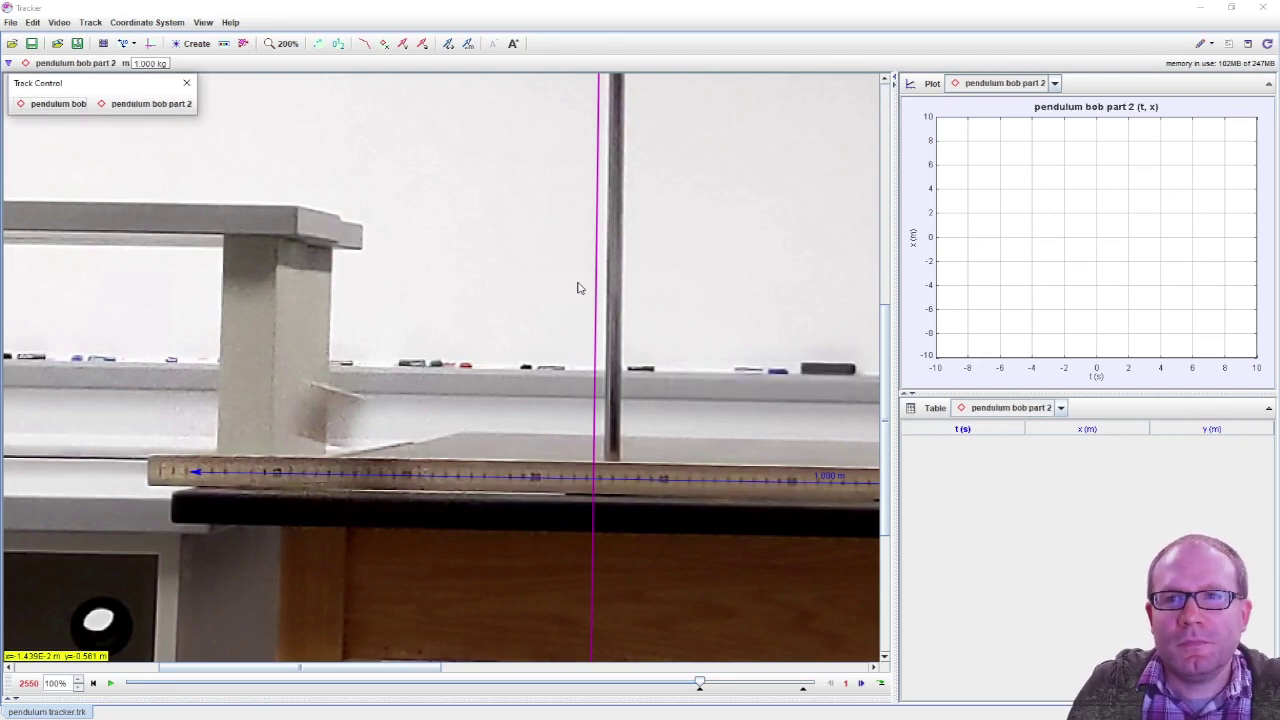
pyautogui.scroll(-3, 643, 443)
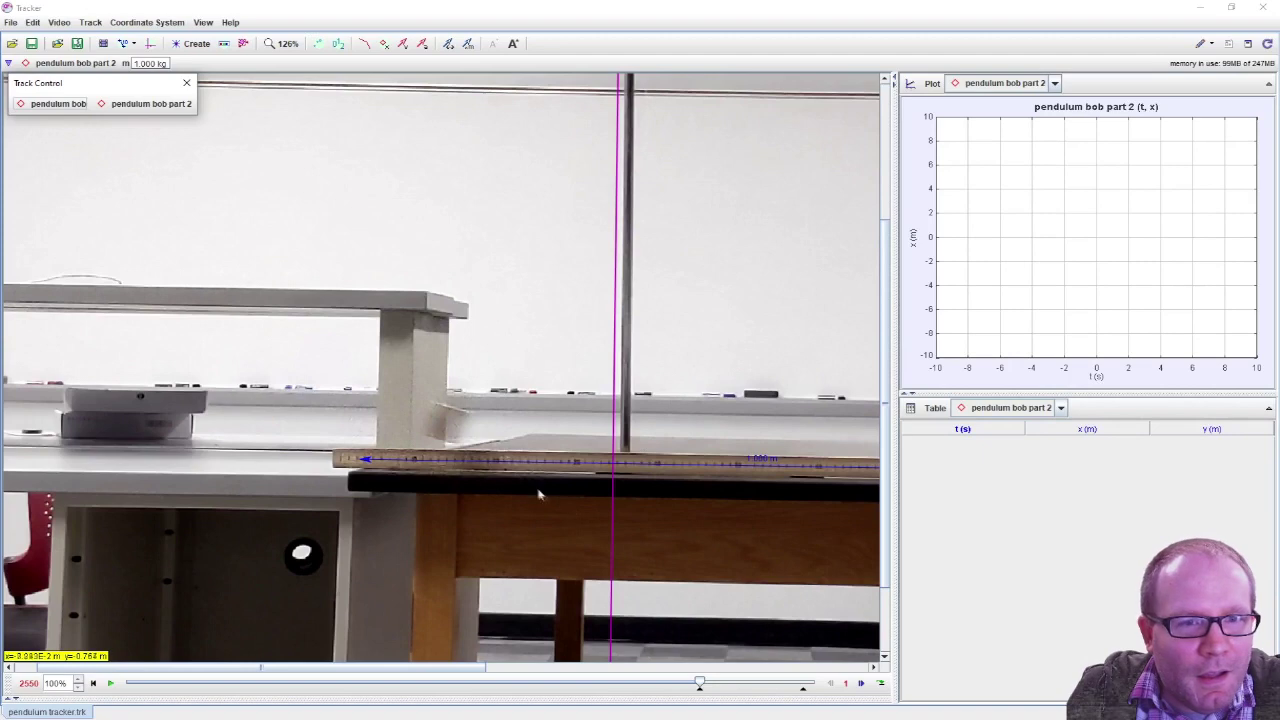
pyautogui.click(165, 104)
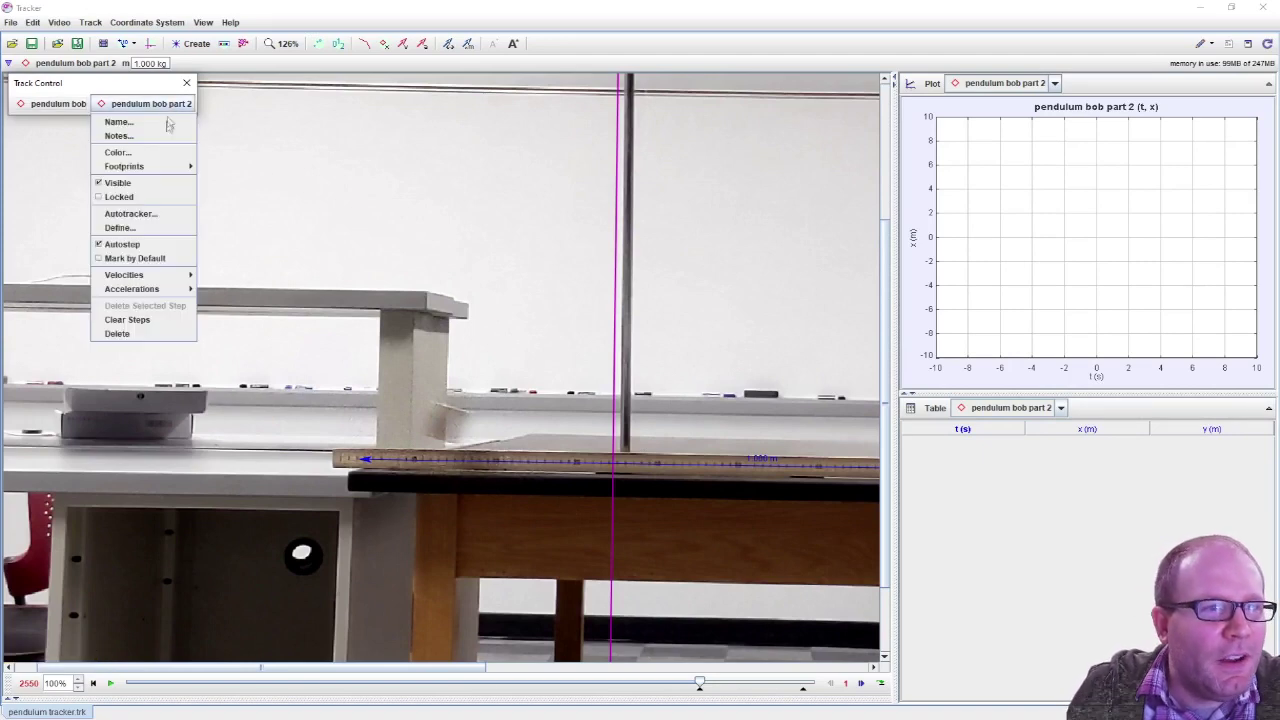
# Open the autotracker, mark the bob as the key-frame target, and resize the target to fit it.
pyautogui.click(131, 213)
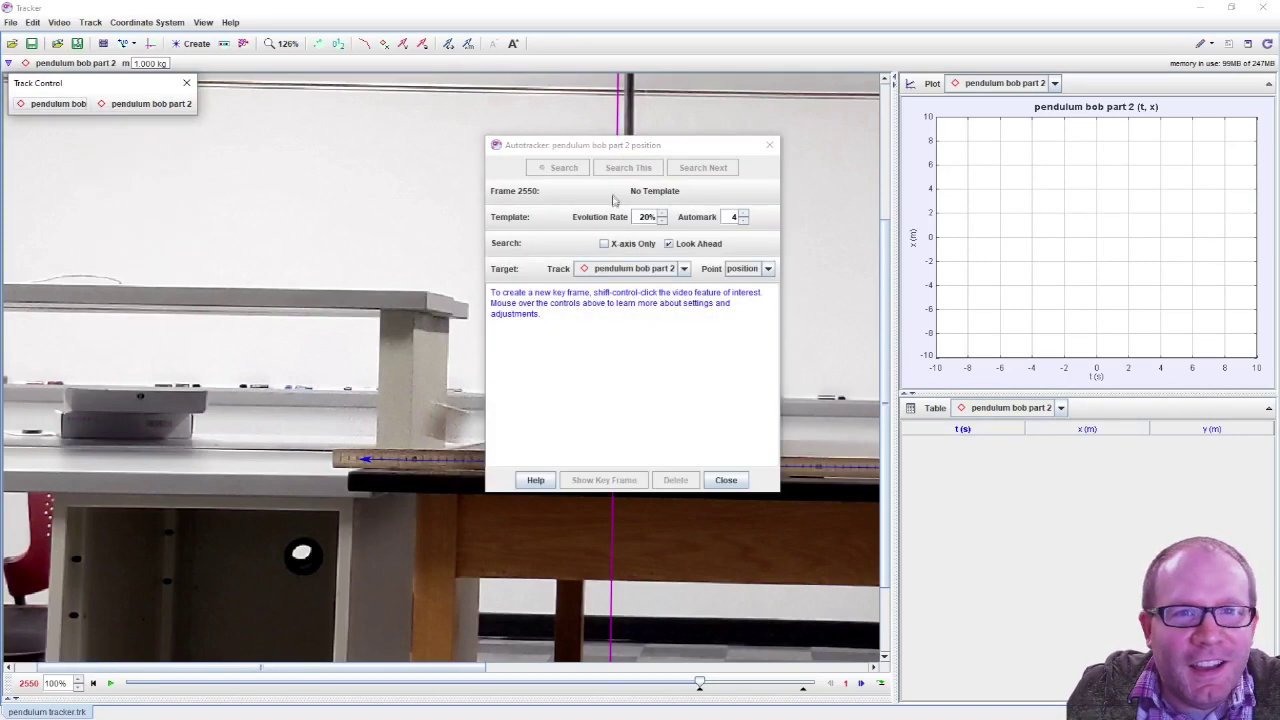
pyautogui.moveTo(631, 152); pyautogui.dragTo(1023, 88)
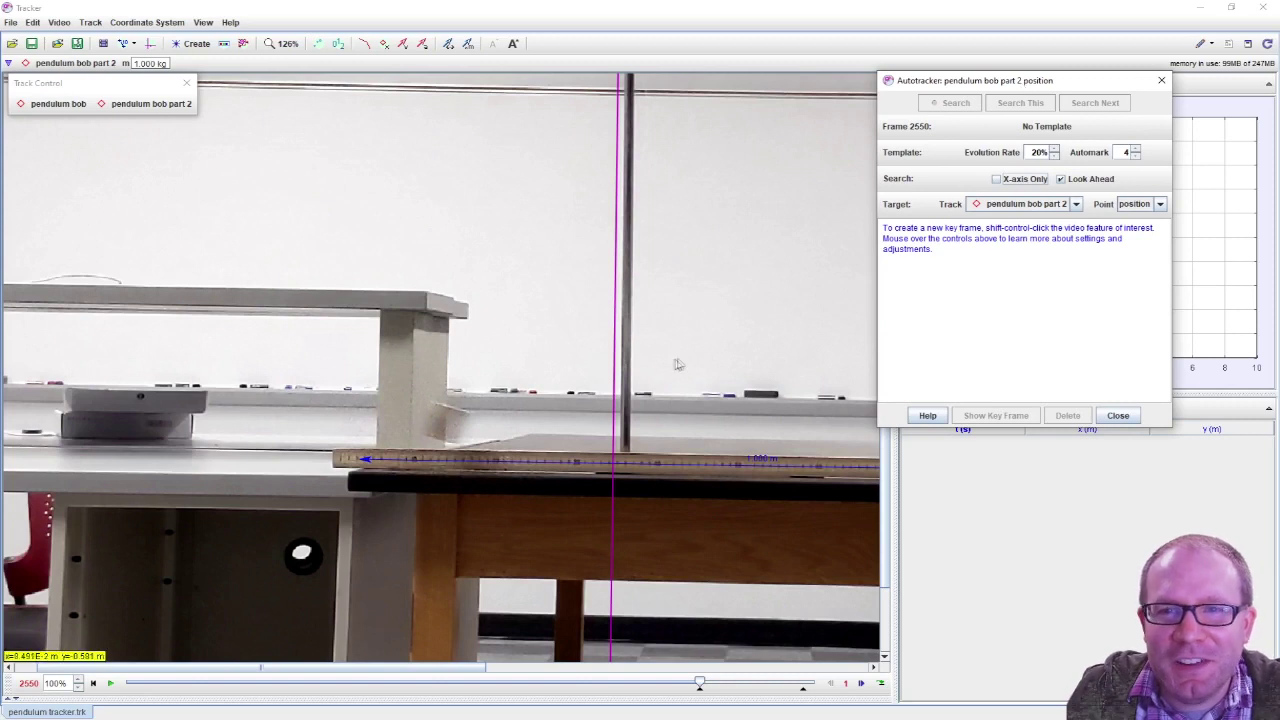
pyautogui.keyDown('ctrl'); pyautogui.keyDown('shift'); pyautogui.click(448, 408); pyautogui.keyUp('shift'); pyautogui.keyUp('ctrl')
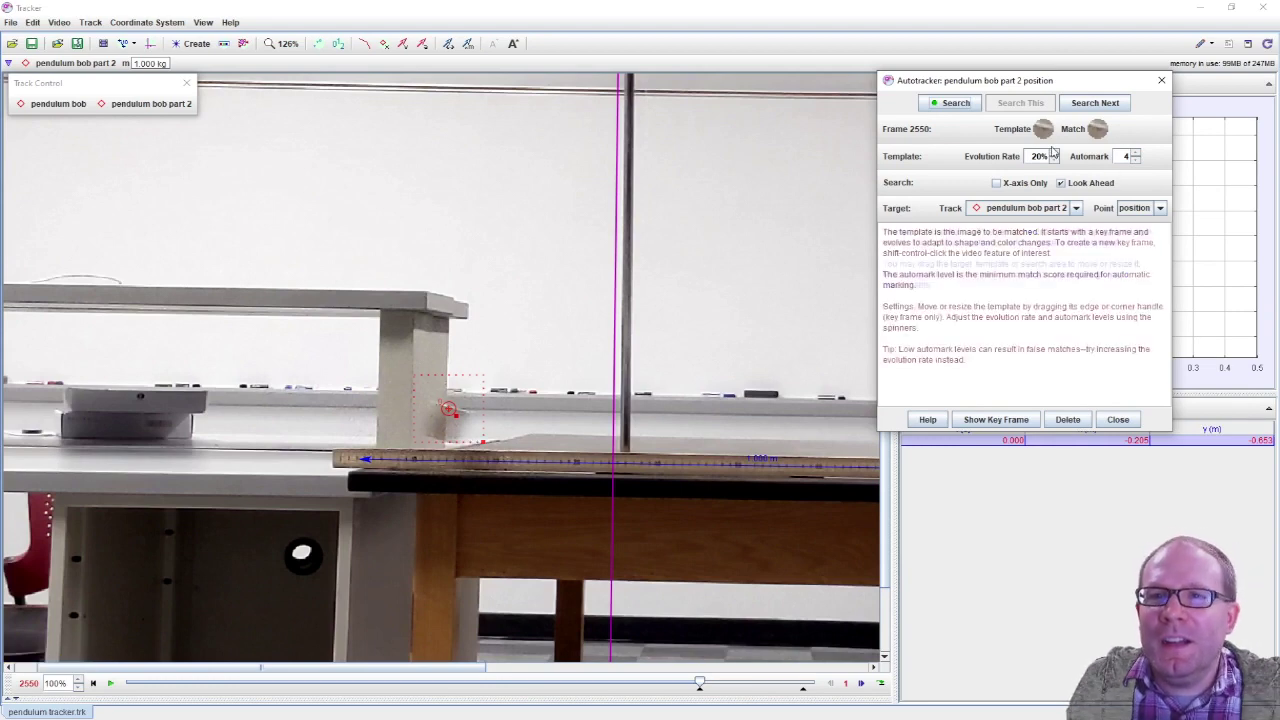
pyautogui.scroll(6, 465, 435)
pyautogui.scroll(2, 466, 434)
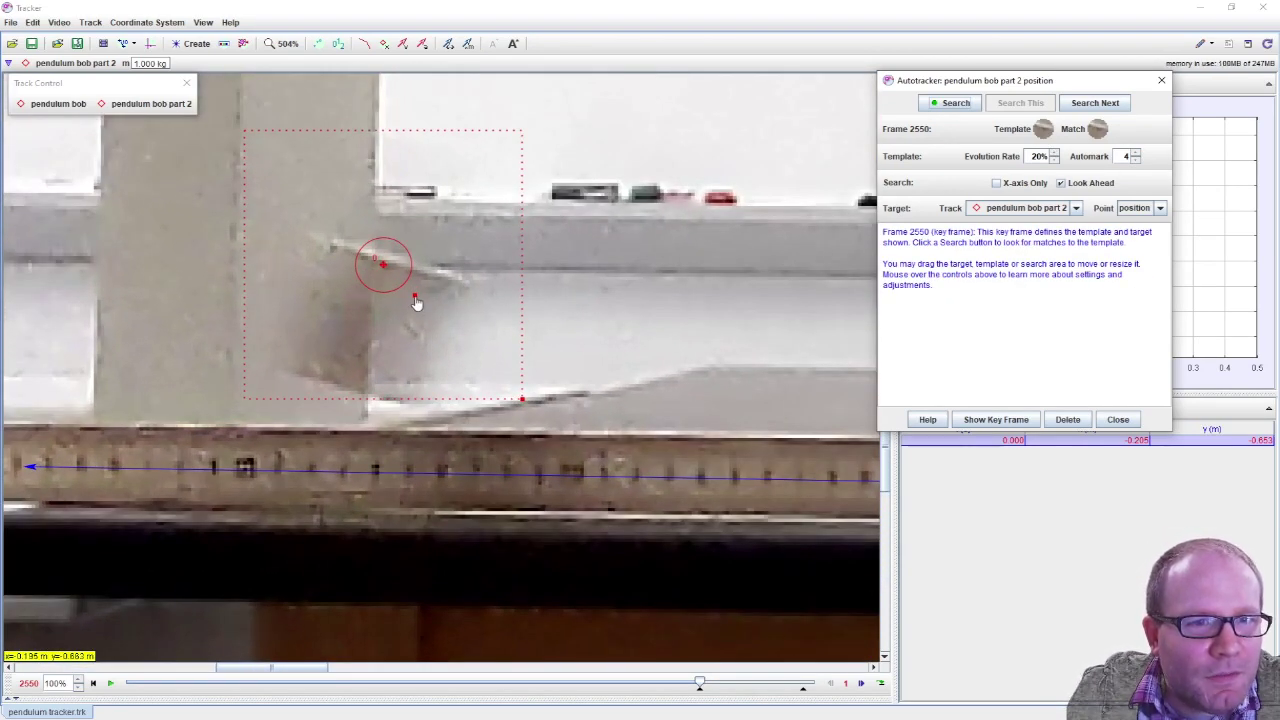
pyautogui.click(417, 303)
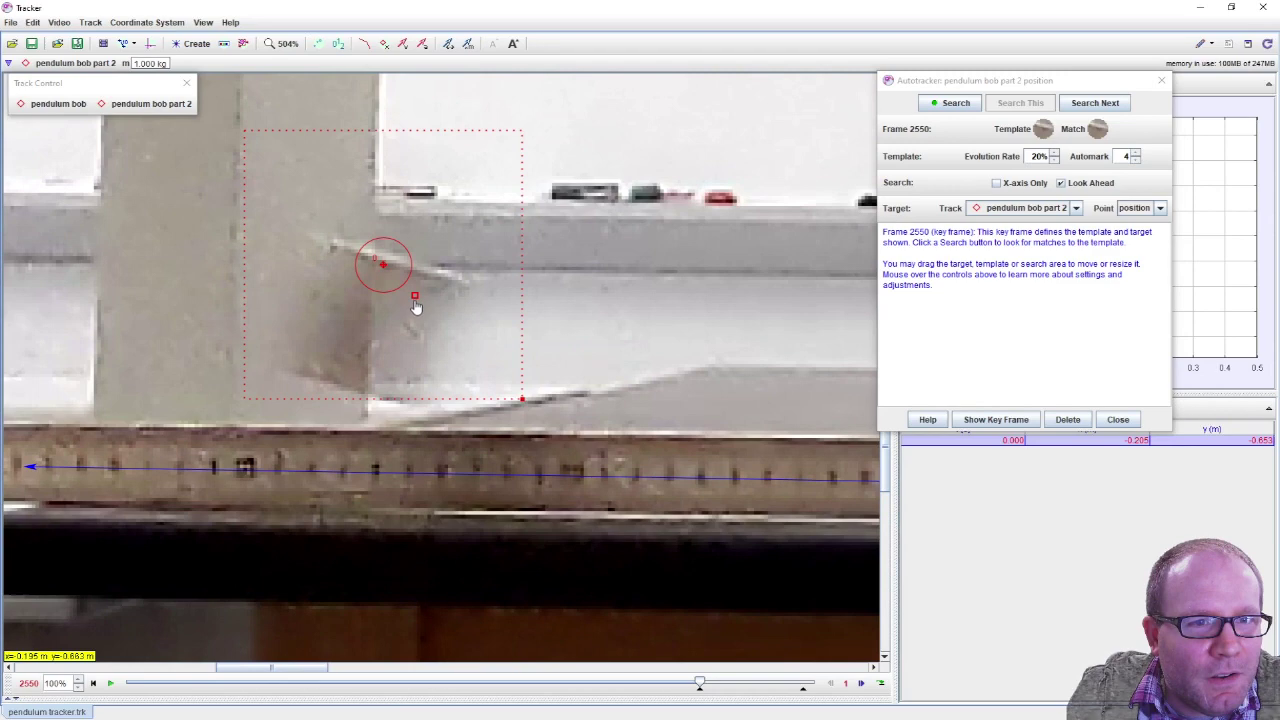
pyautogui.moveTo(418, 308); pyautogui.dragTo(431, 307)
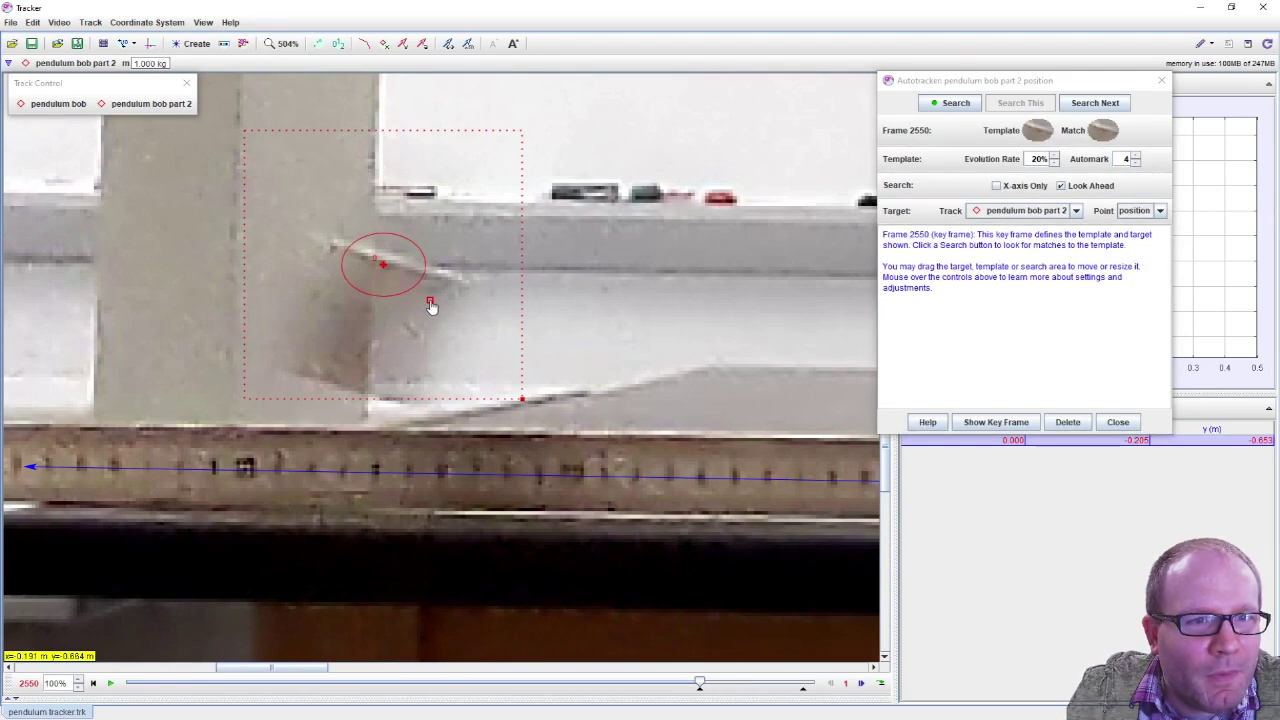
pyautogui.moveTo(431, 304); pyautogui.dragTo(431, 301)
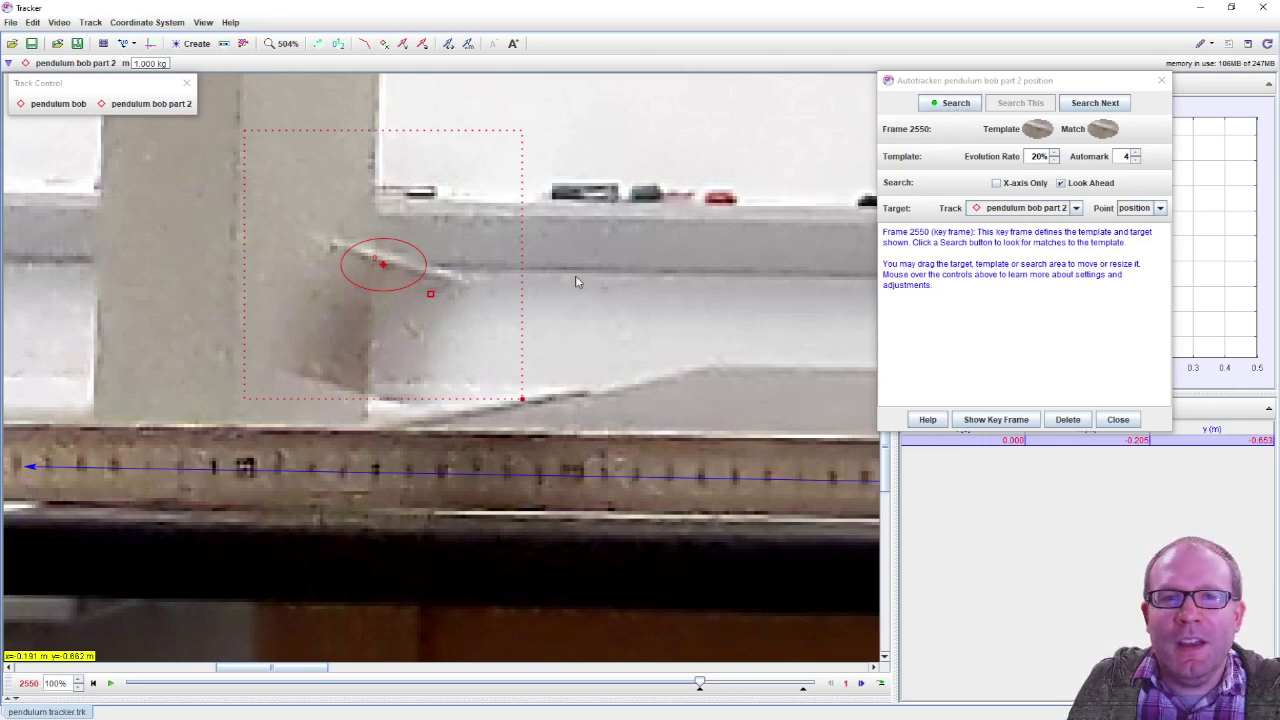
pyautogui.scroll(-5, 575, 281)
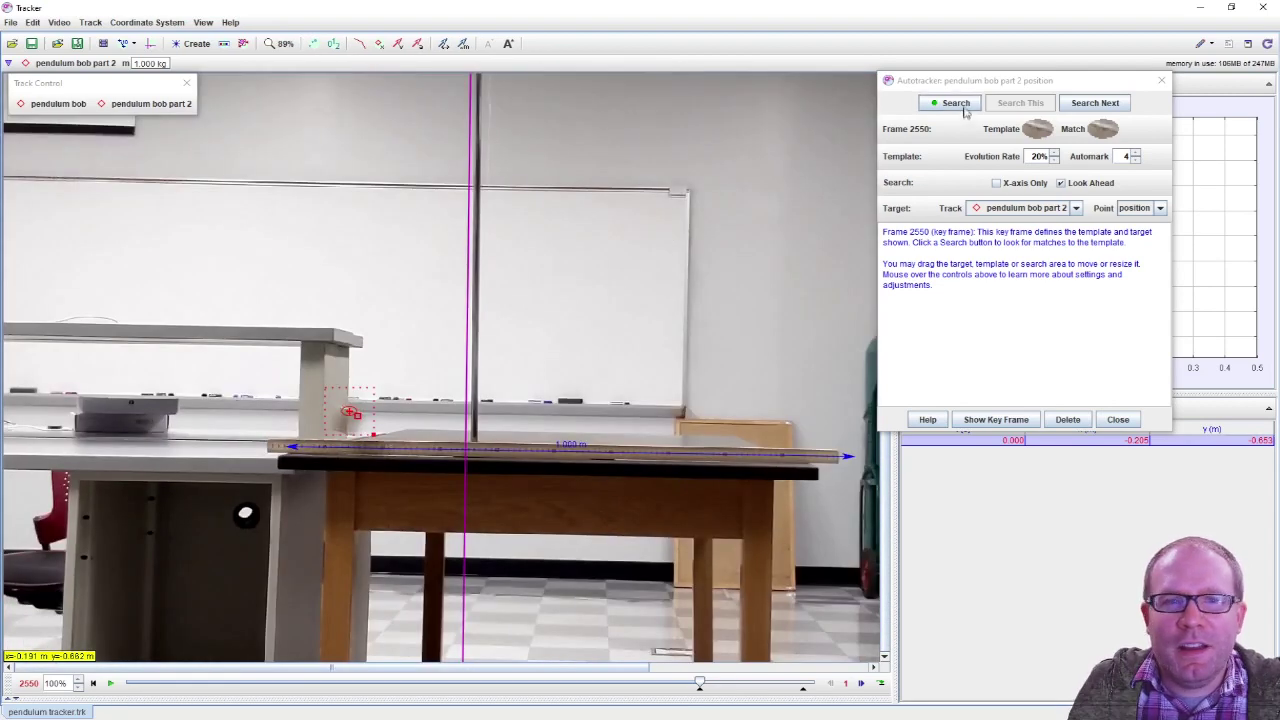
# Start the search, then move the search area onto the bob and search there.
pyautogui.click(964, 109)
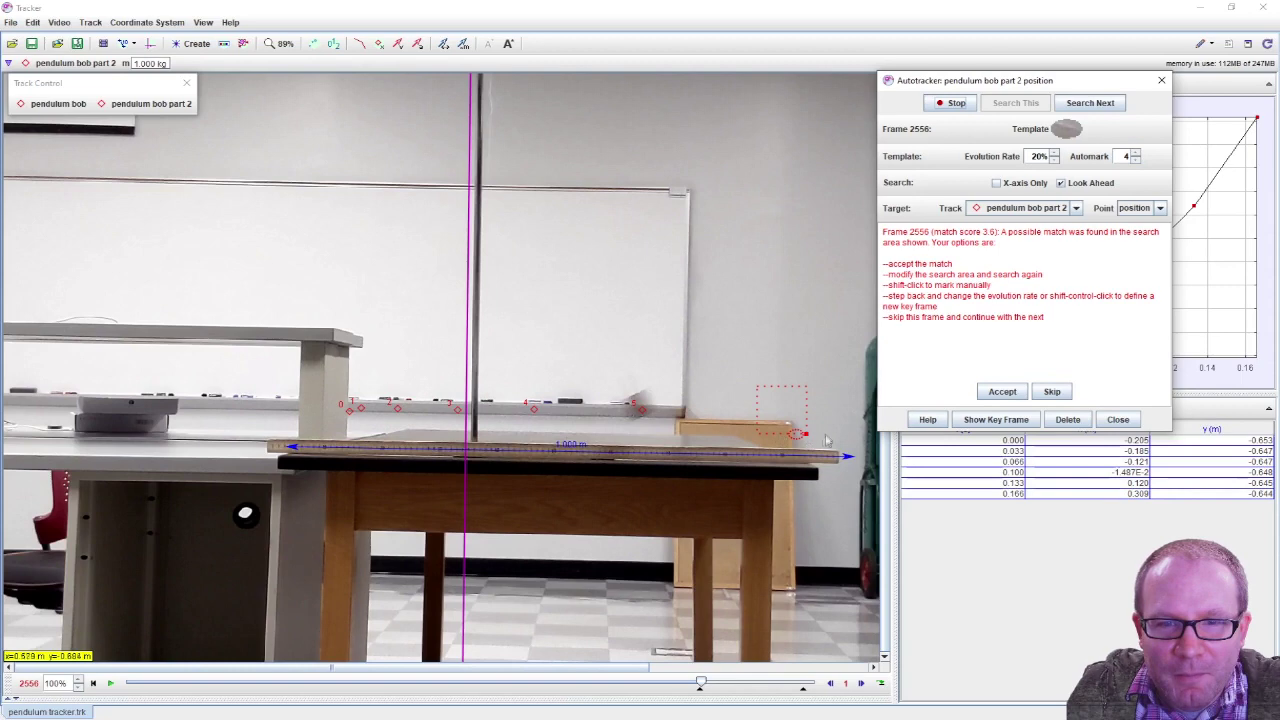
pyautogui.scroll(3, 706, 415)
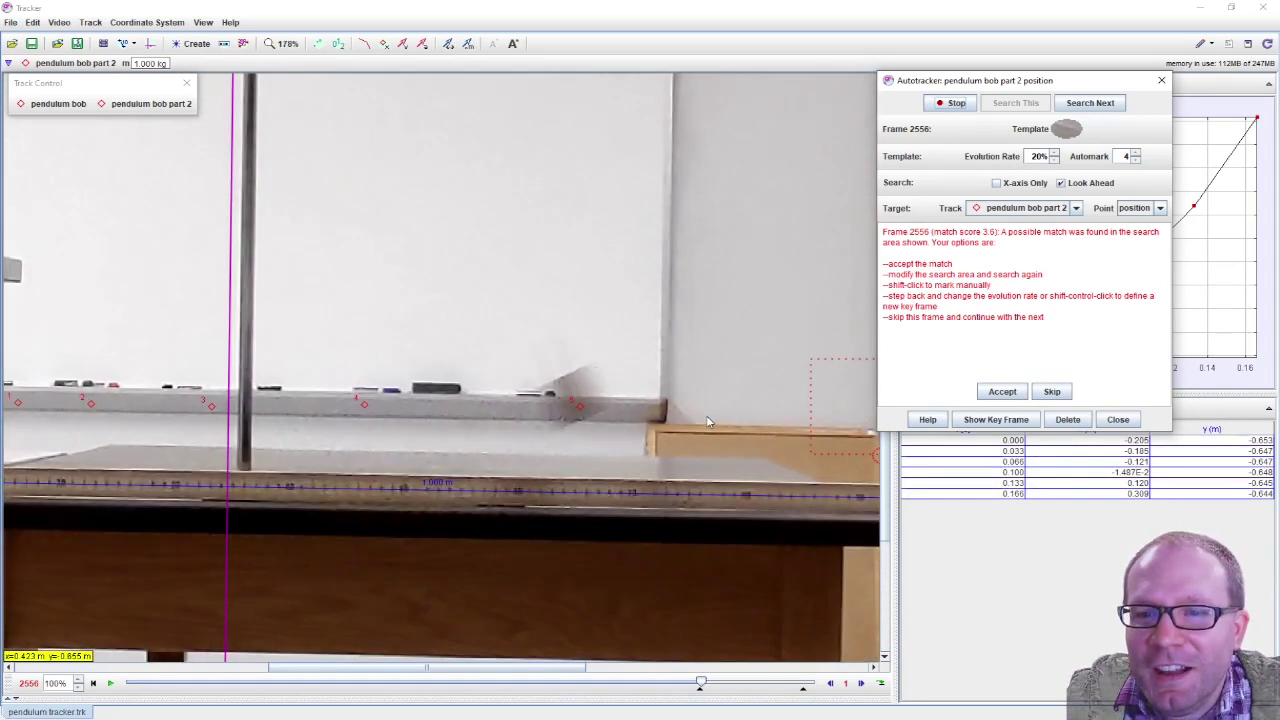
pyautogui.scroll(-1, 706, 415)
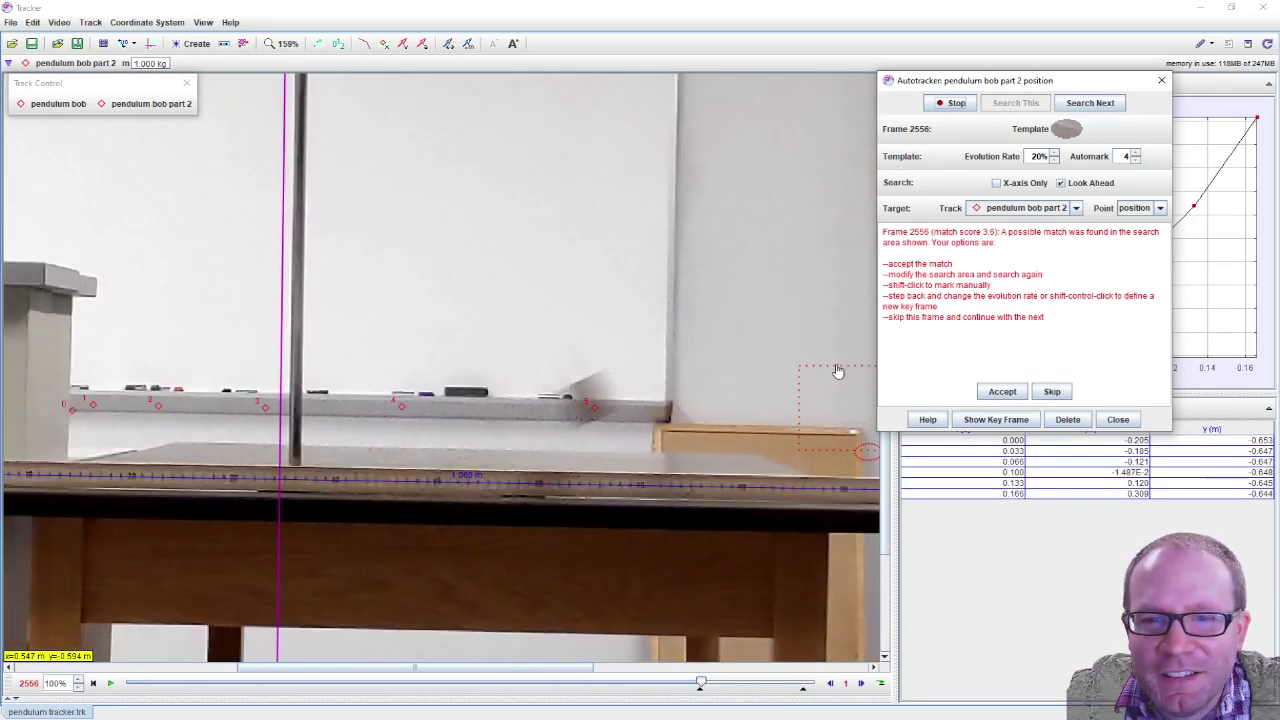
pyautogui.moveTo(838, 371); pyautogui.dragTo(577, 346)
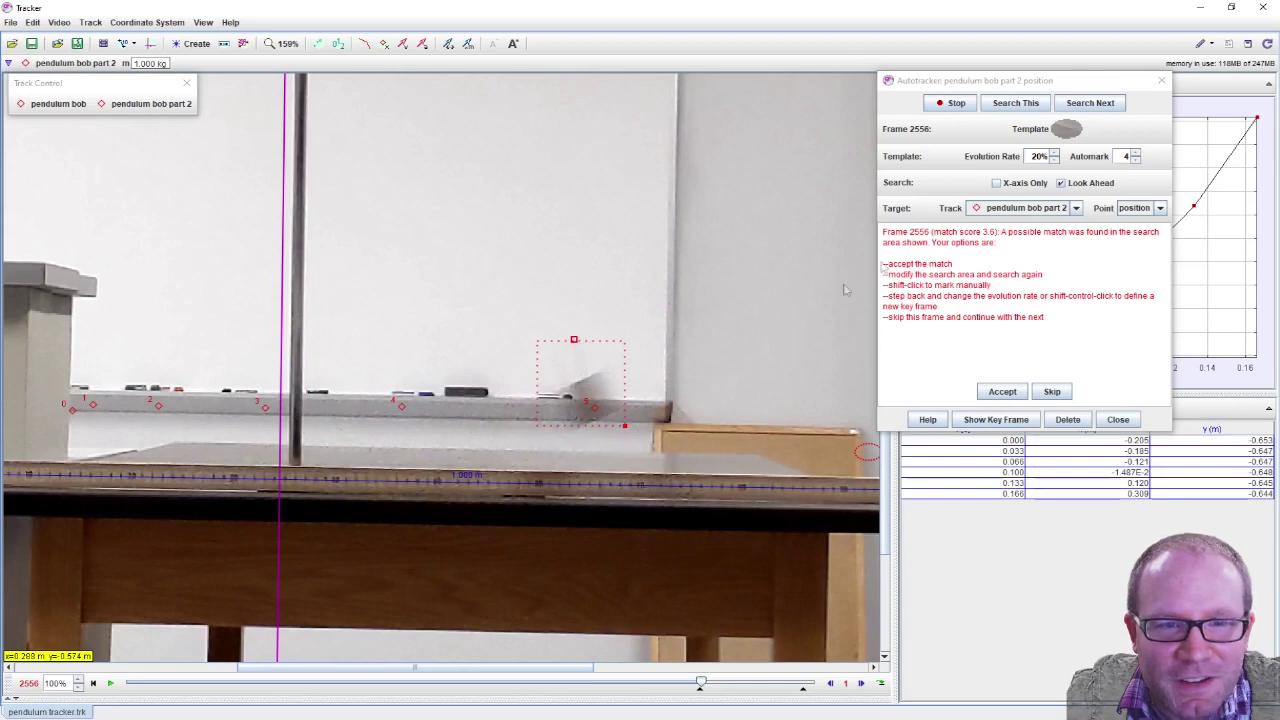
pyautogui.click(1008, 103)
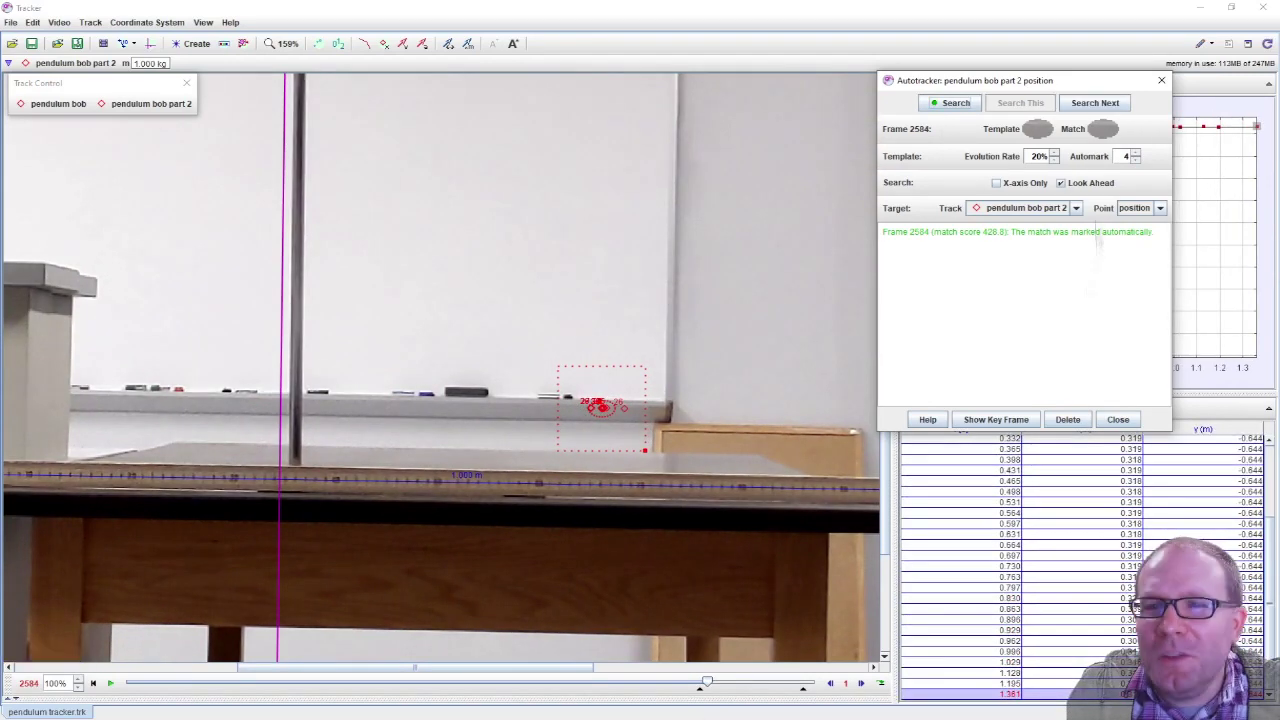
# Manually re-mark the bob at frame 2555, resume tracking, accept the matches through frame 2565, and close the autotracker.
pyautogui.moveTo(707, 683); pyautogui.dragTo(700, 683)
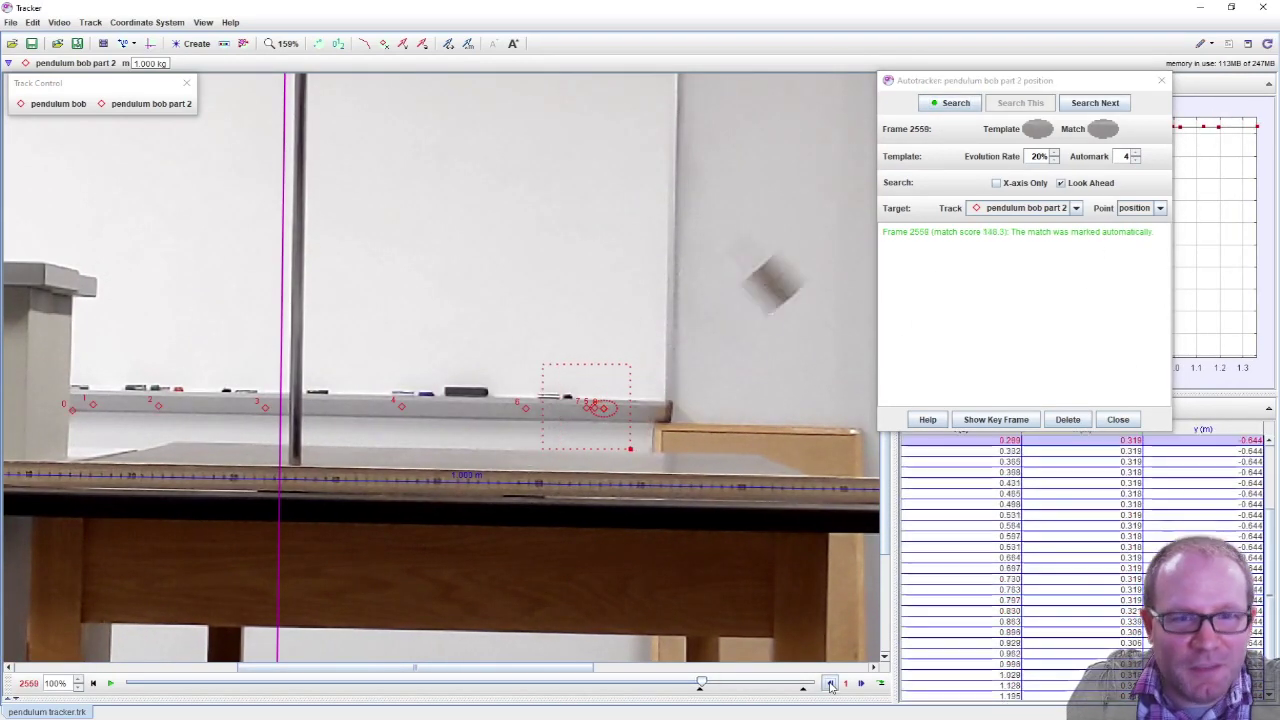
pyautogui.scroll(6, 551, 500)
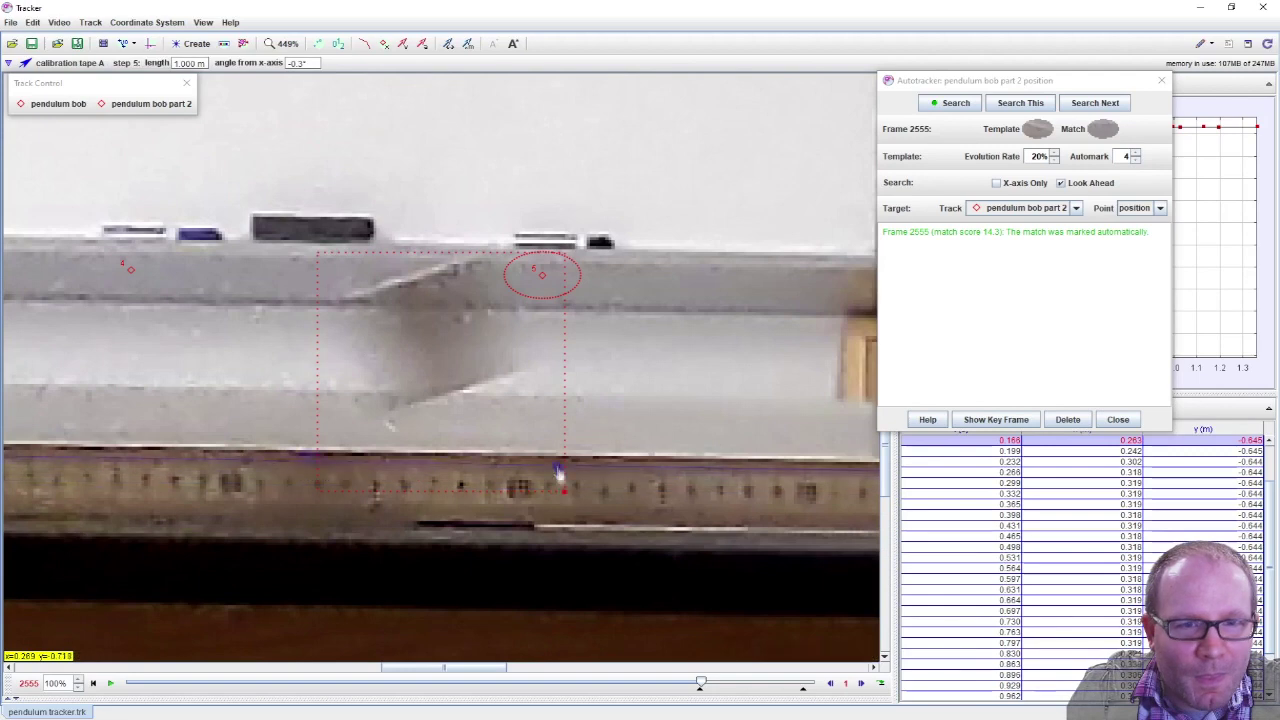
pyautogui.keyDown('shift'); pyautogui.click(564, 474); pyautogui.keyUp('shift')
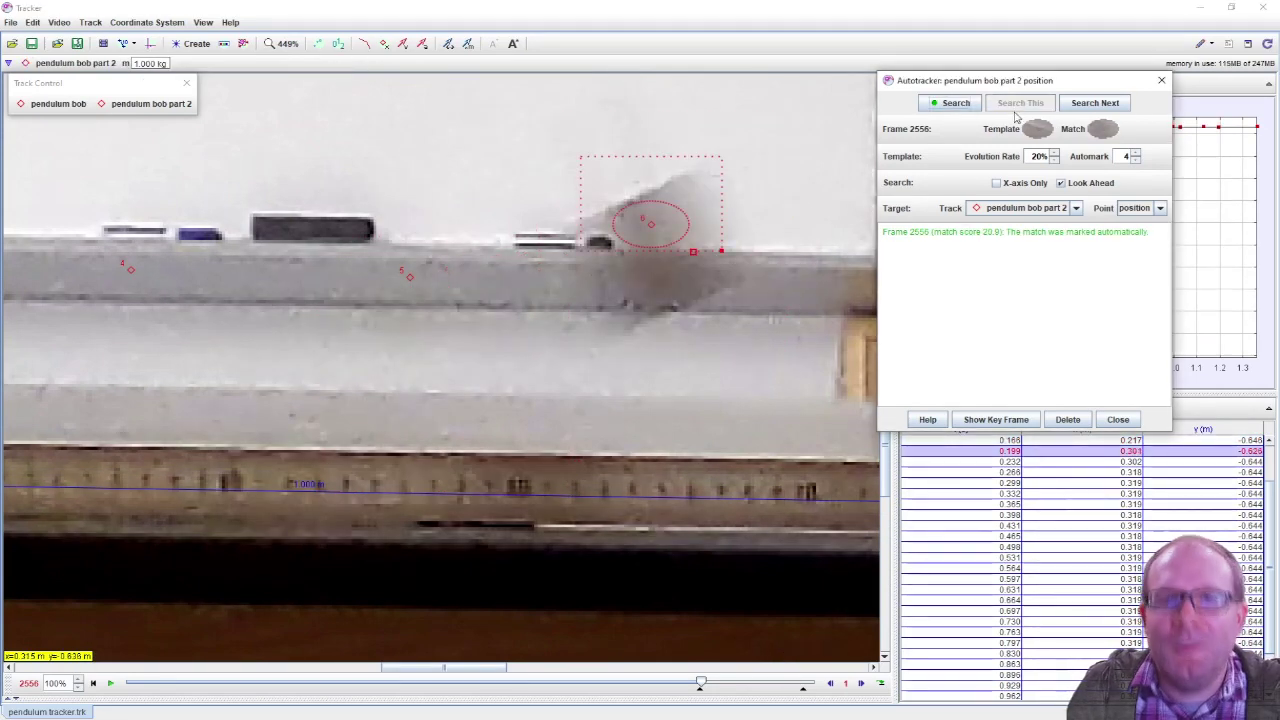
pyautogui.scroll(-2, 682, 278)
pyautogui.scroll(-3, 682, 278)
pyautogui.click(950, 103)
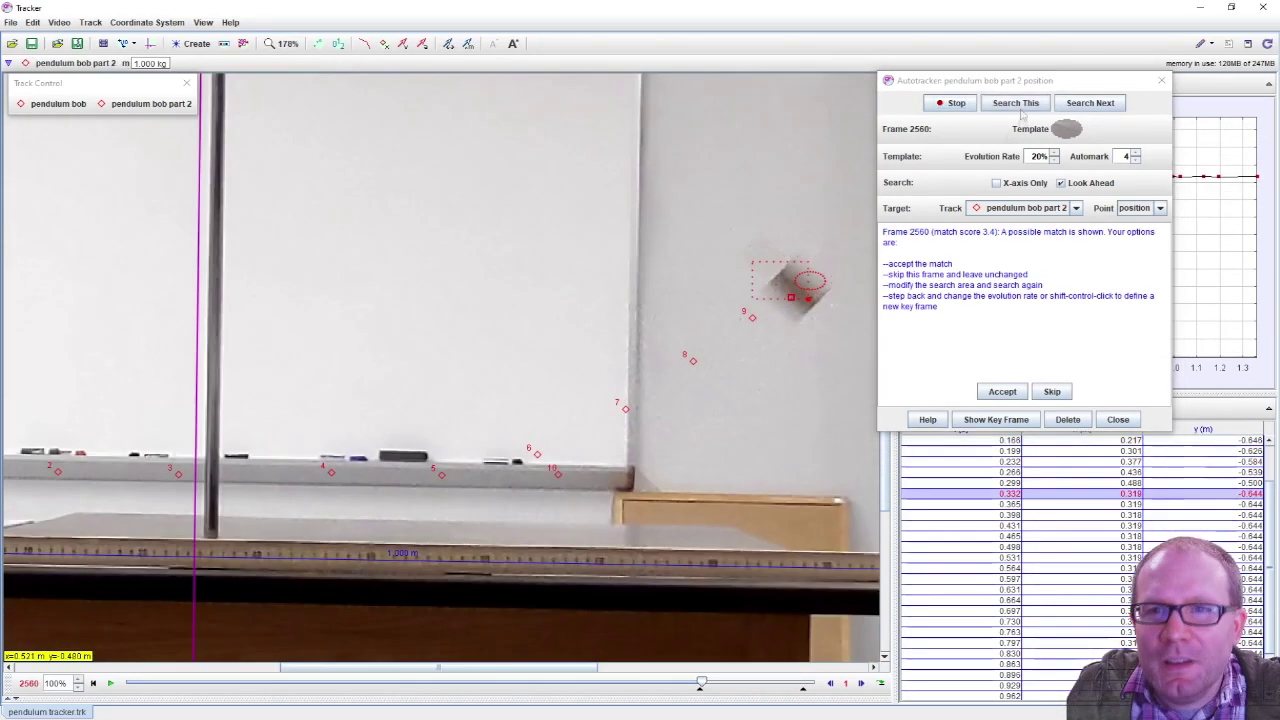
pyautogui.click(1012, 616)
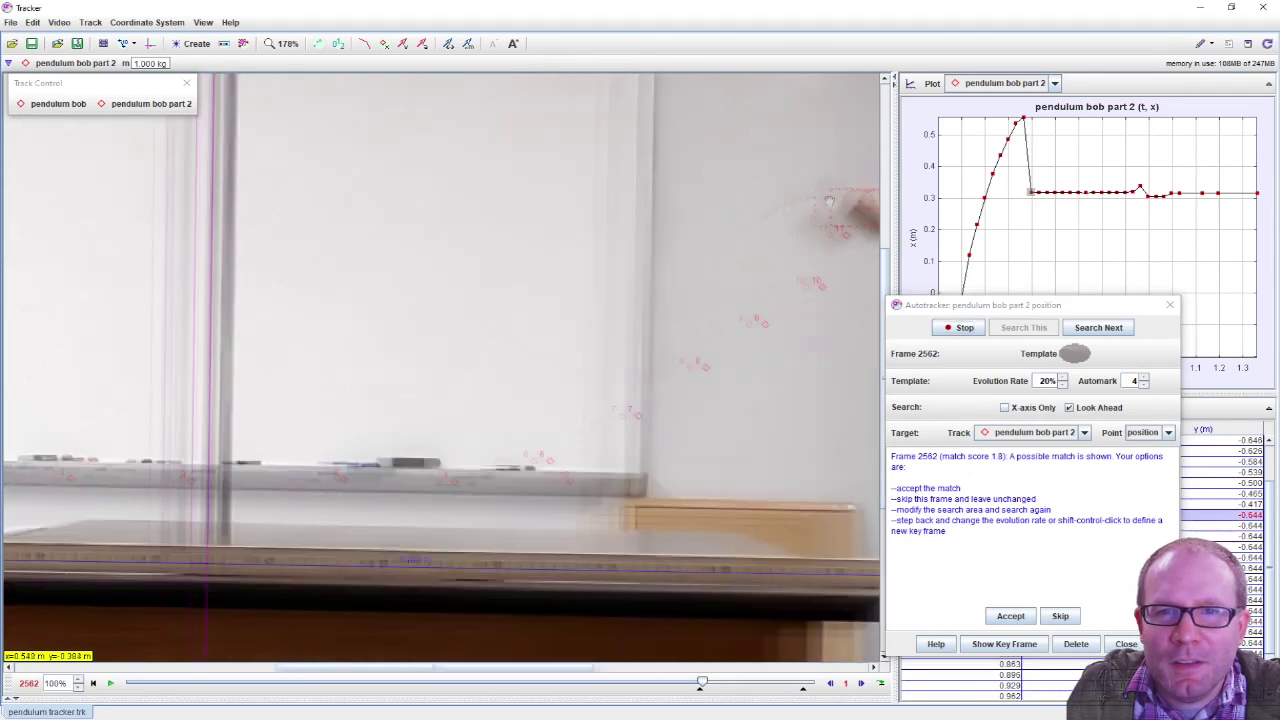
pyautogui.click(1016, 616)
pyautogui.click(1016, 616)
pyautogui.click(1016, 616)
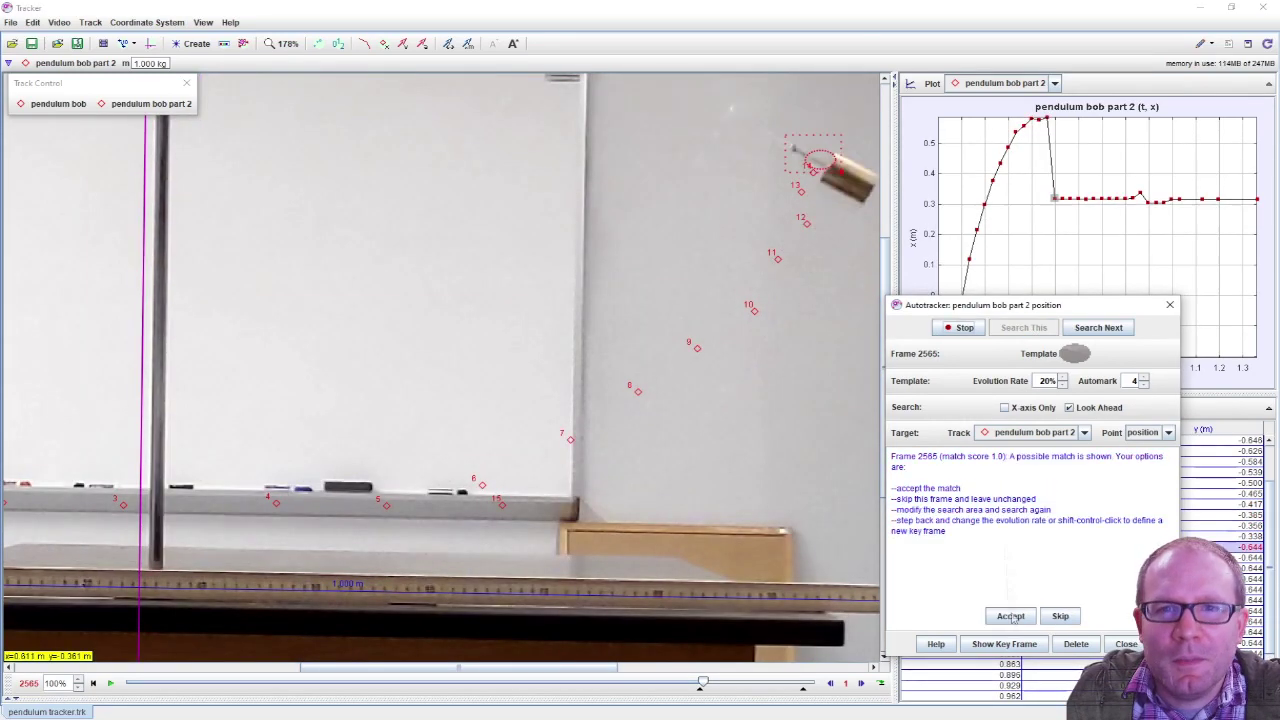
pyautogui.click(1010, 616)
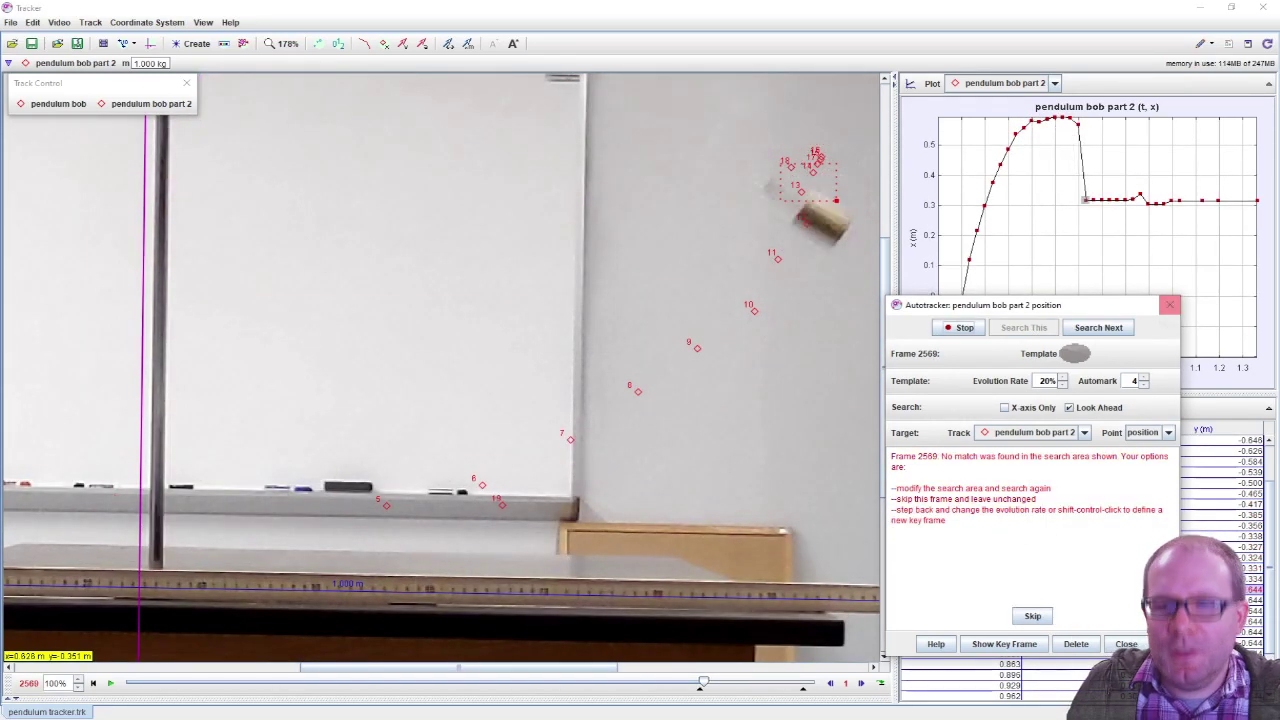
pyautogui.click(1170, 305)
pyautogui.scroll(-5, 380, 140)
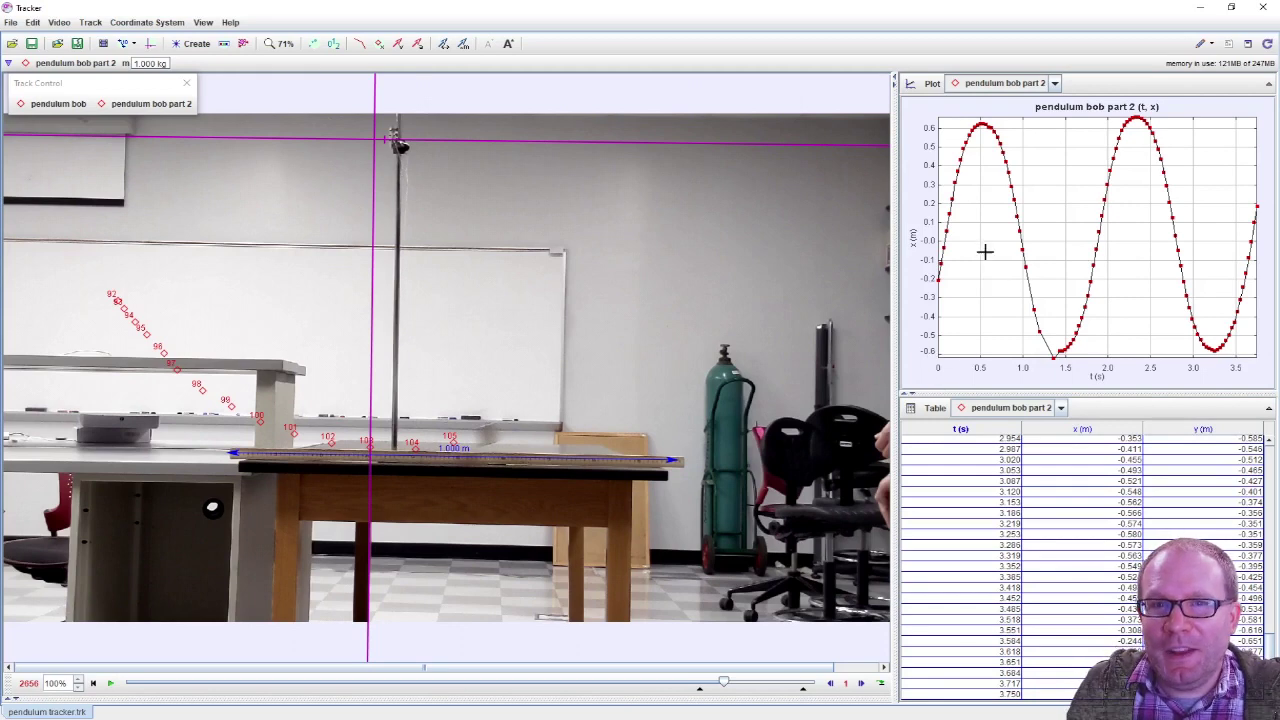
# Set the pendulum bob part 2 plot's vertical axis to 'y: position y-component'.
pyautogui.click(913, 238)
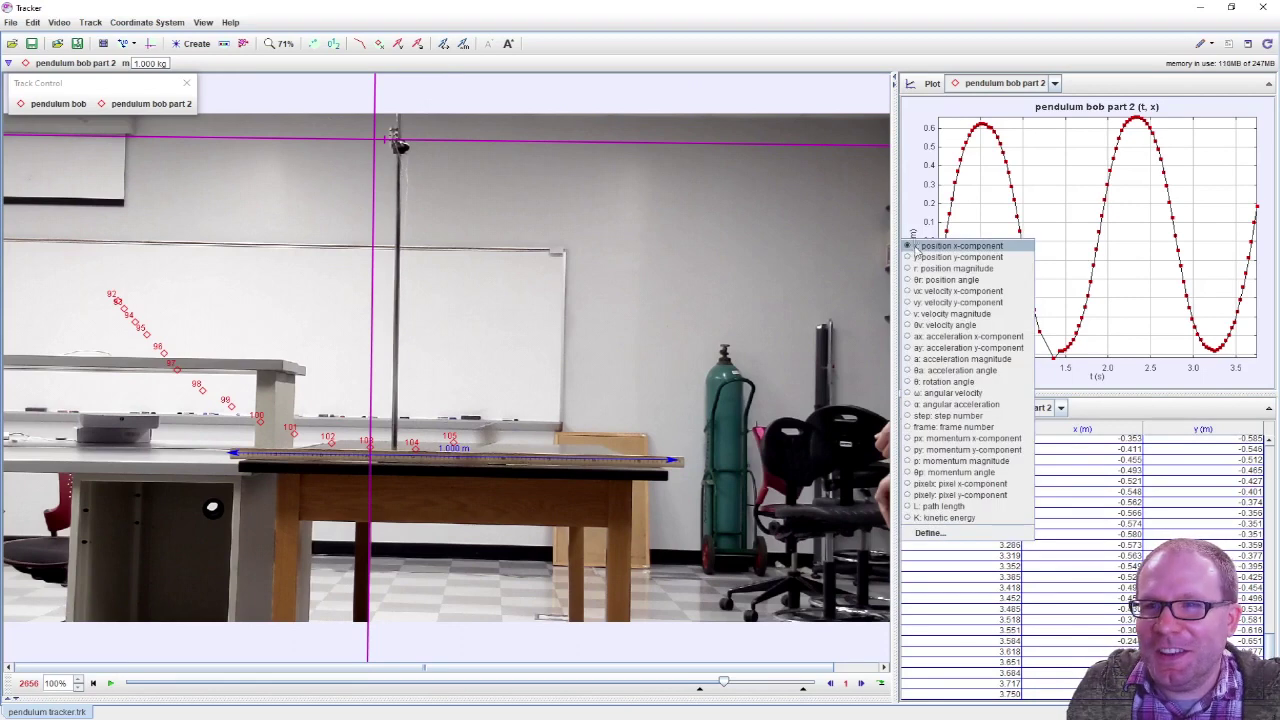
pyautogui.click(913, 185)
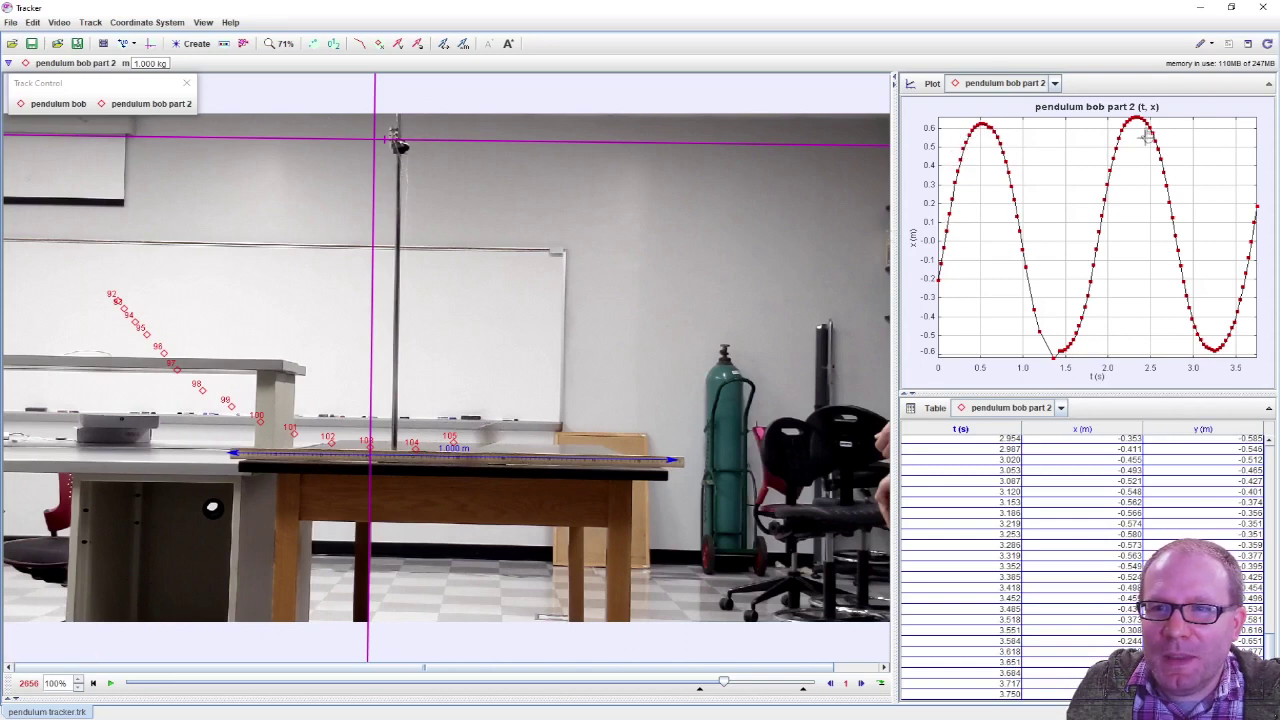
pyautogui.click(912, 238)
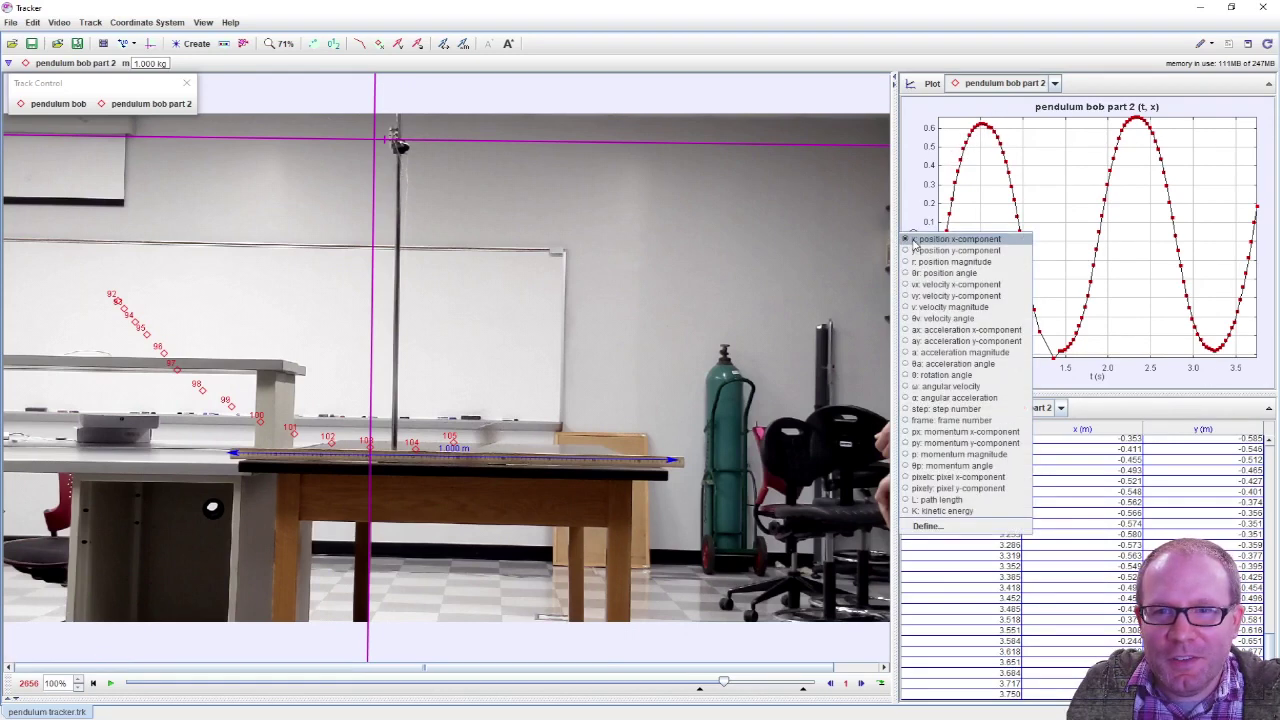
pyautogui.click(925, 252)
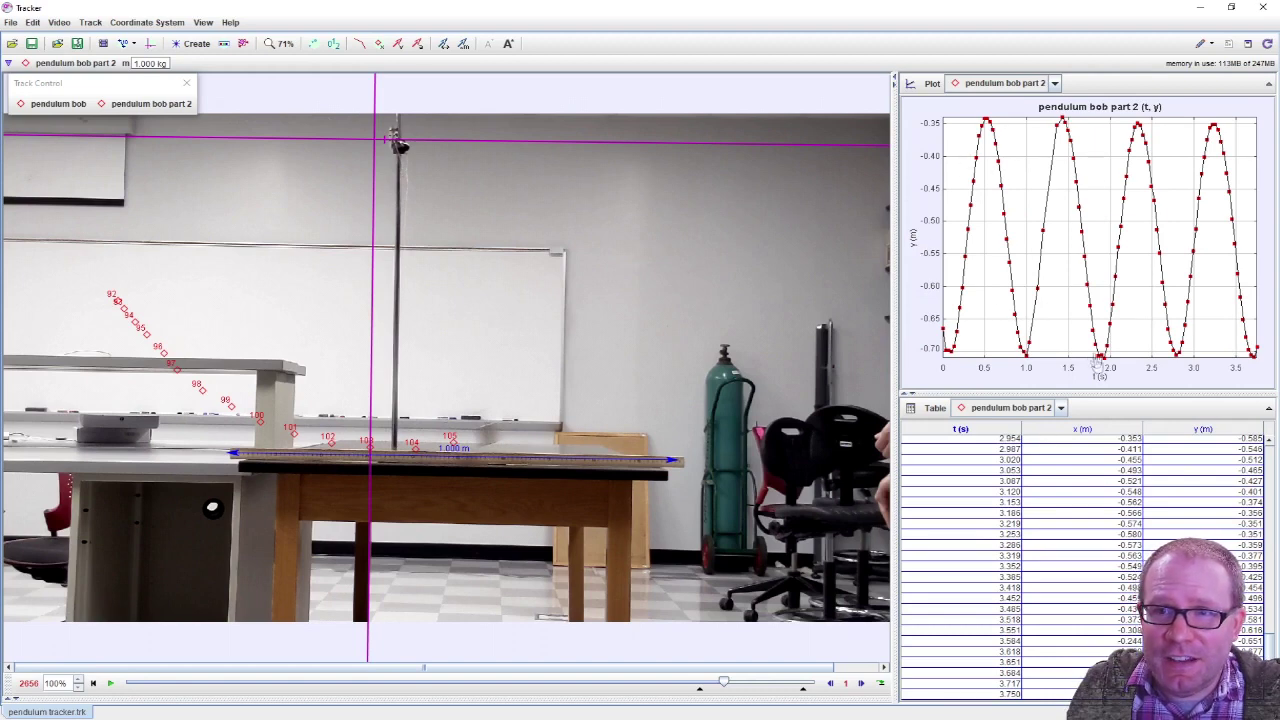
# Plot the second bob's rotation angle θ against time instead of its y position.
pyautogui.click(914, 241)
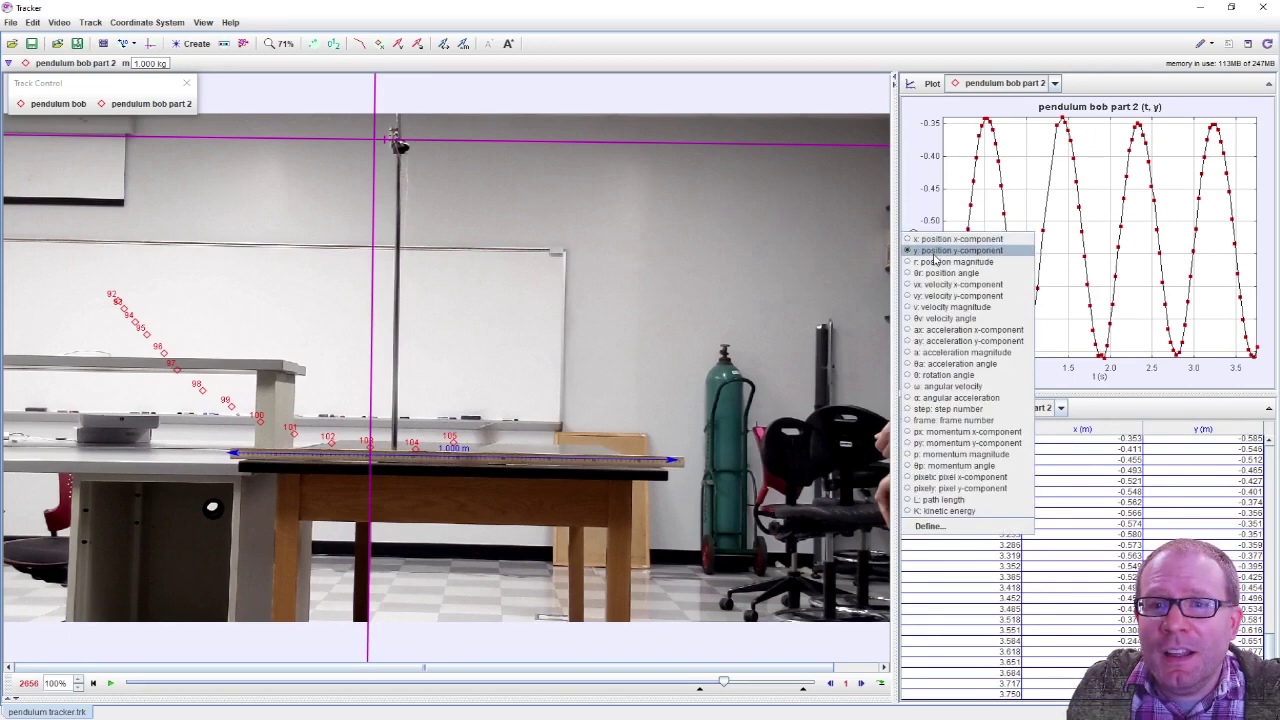
pyautogui.click(926, 375)
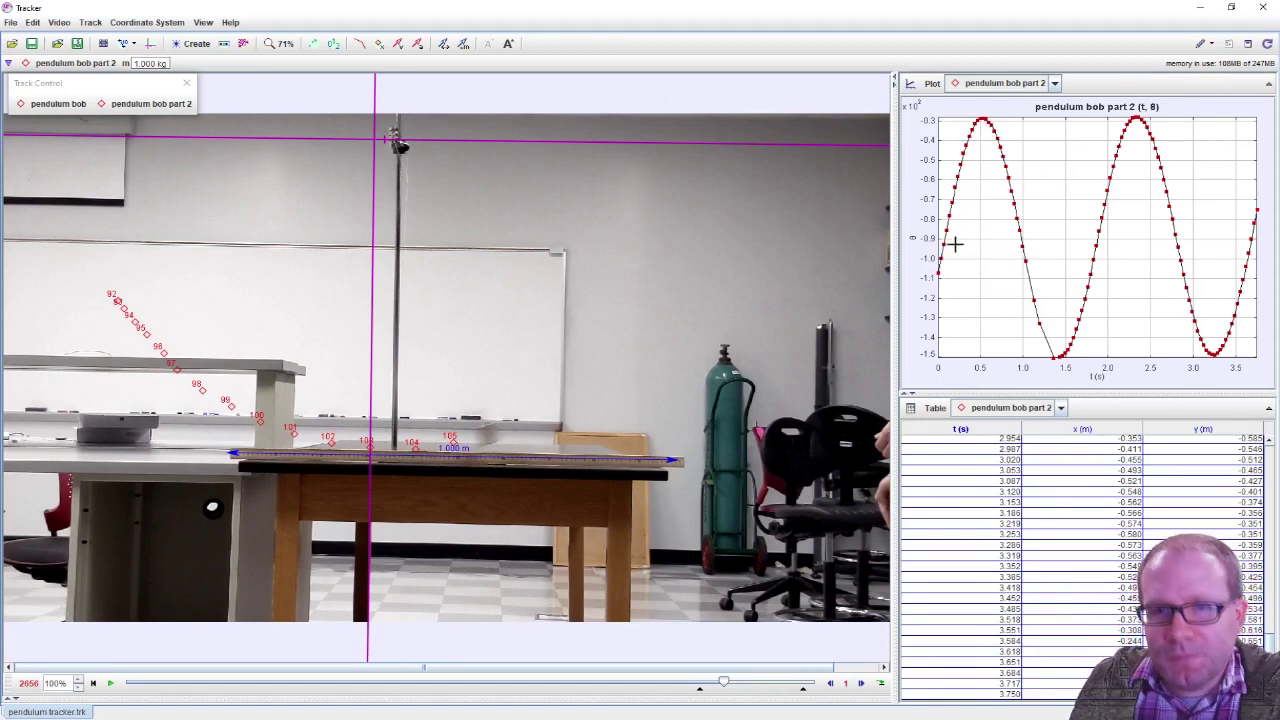
pyautogui.click(912, 241)
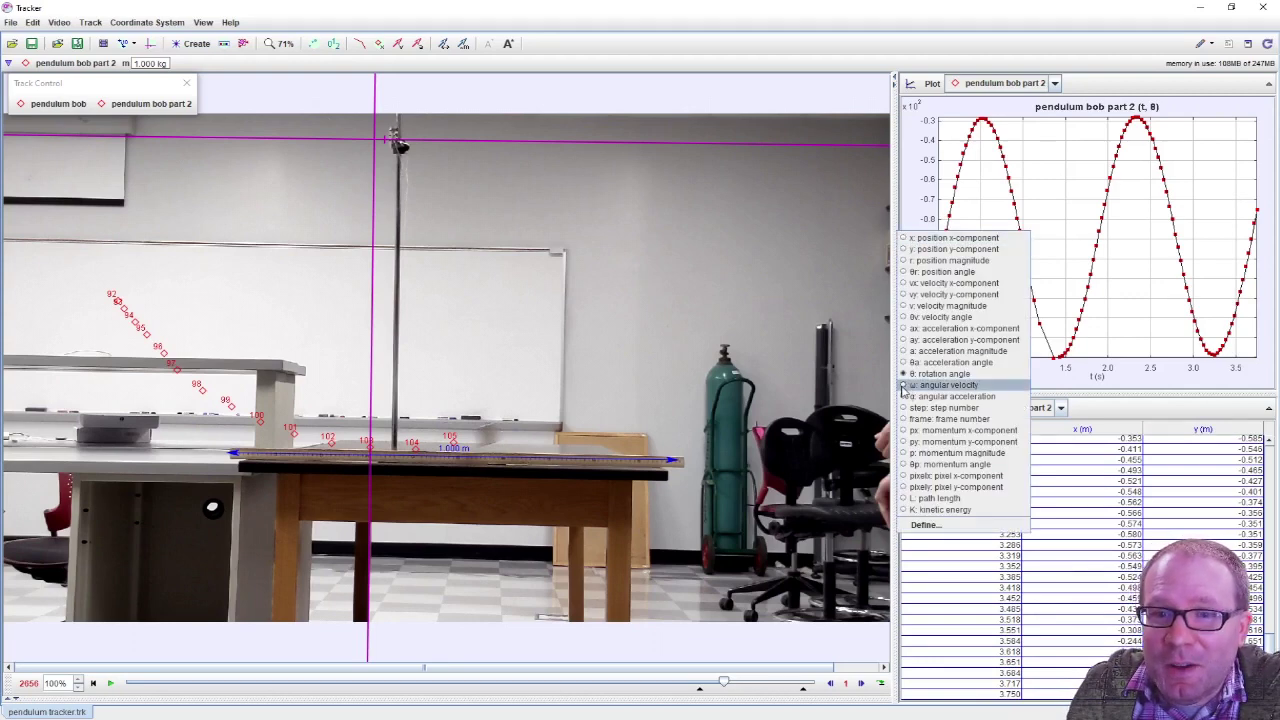
# Switch the vertical axis to angular velocity ω versus time.
pyautogui.click(940, 385)
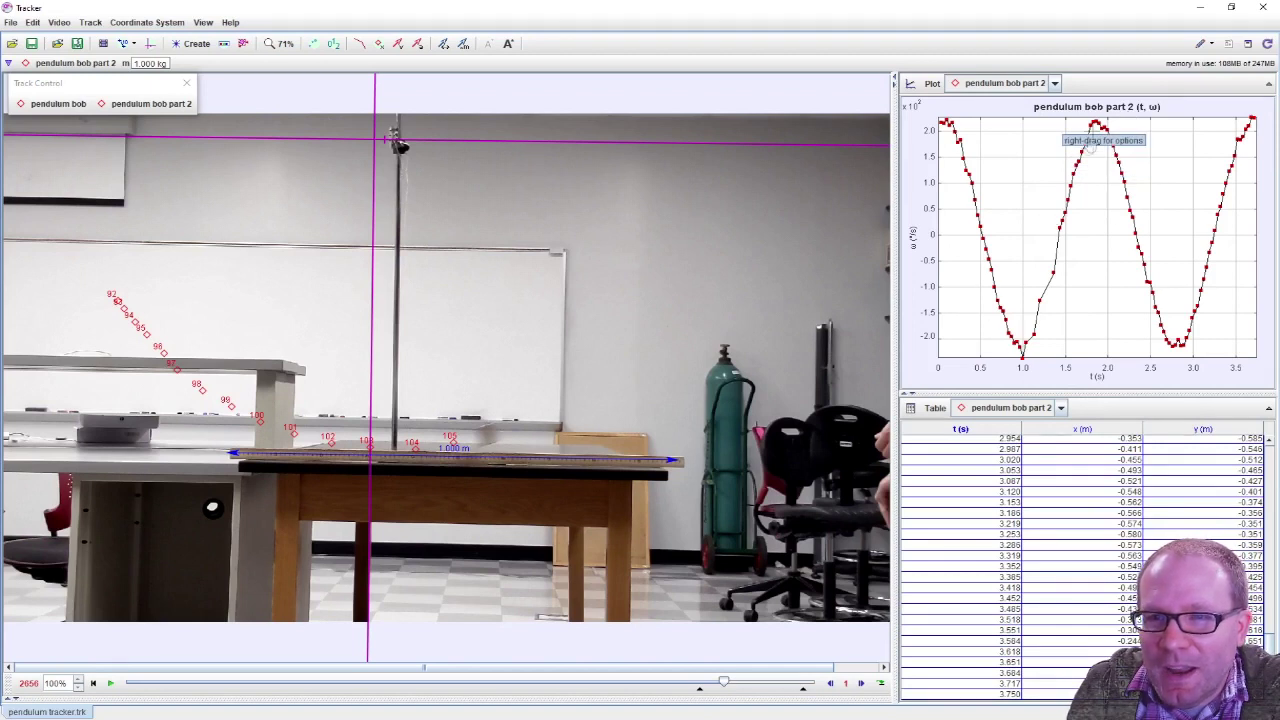
pyautogui.click(915, 238)
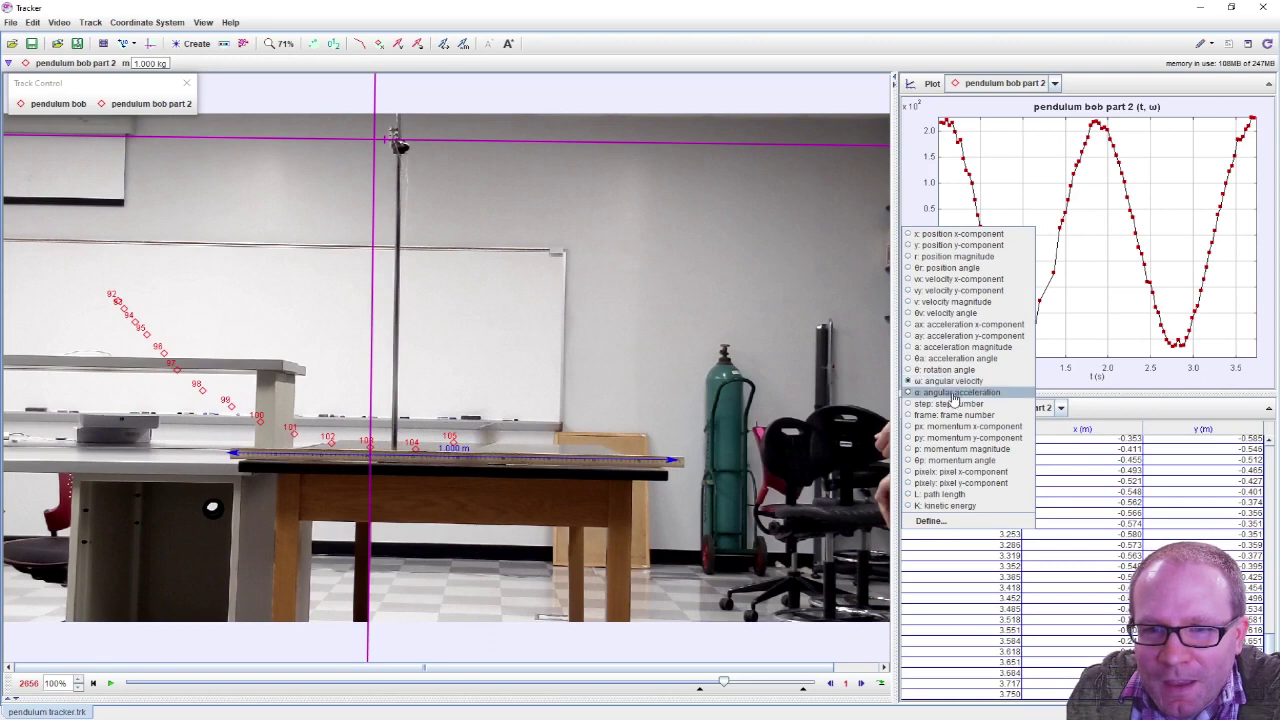
# Plot angular acceleration α, then kinetic energy K, against time.
pyautogui.click(955, 393)
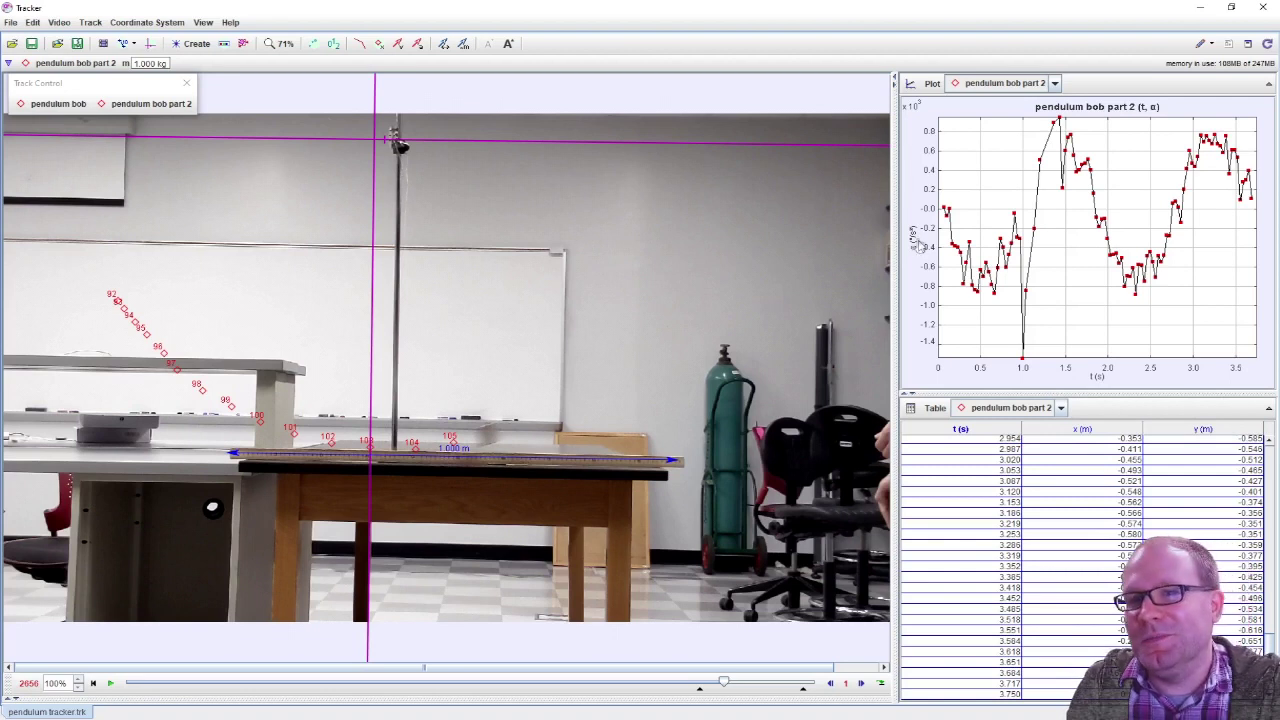
pyautogui.click(918, 243)
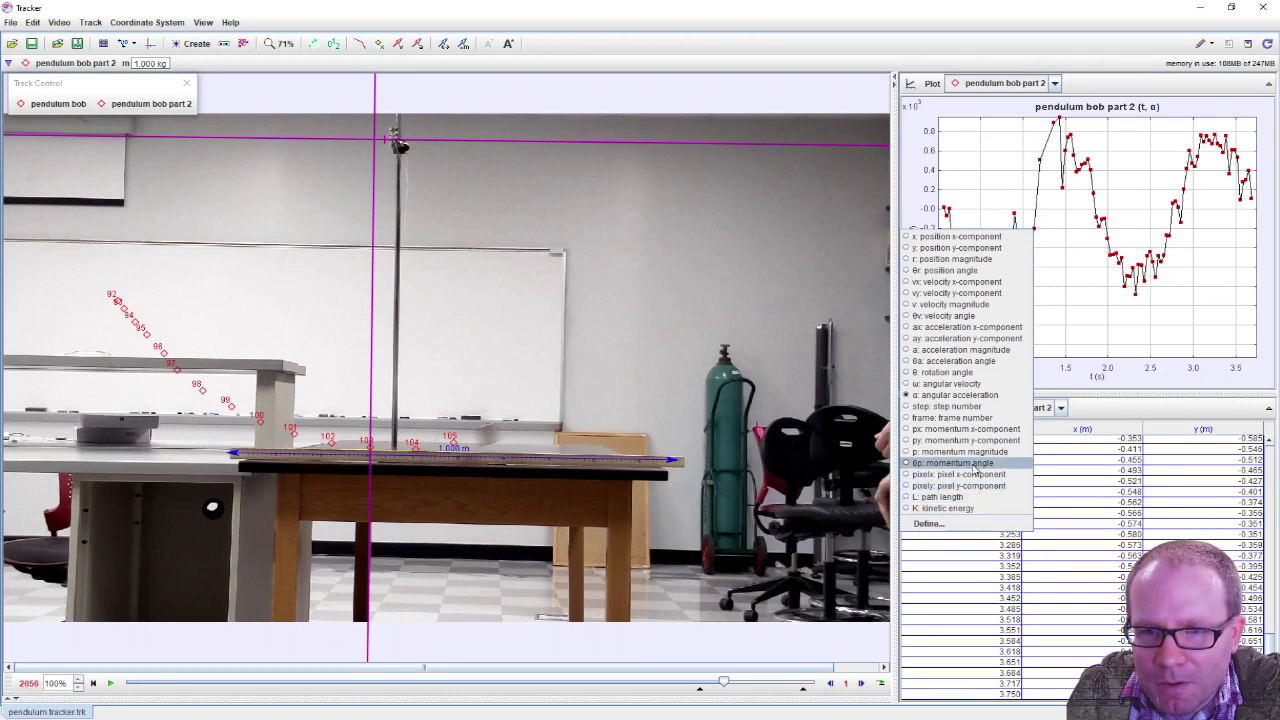
pyautogui.click(962, 509)
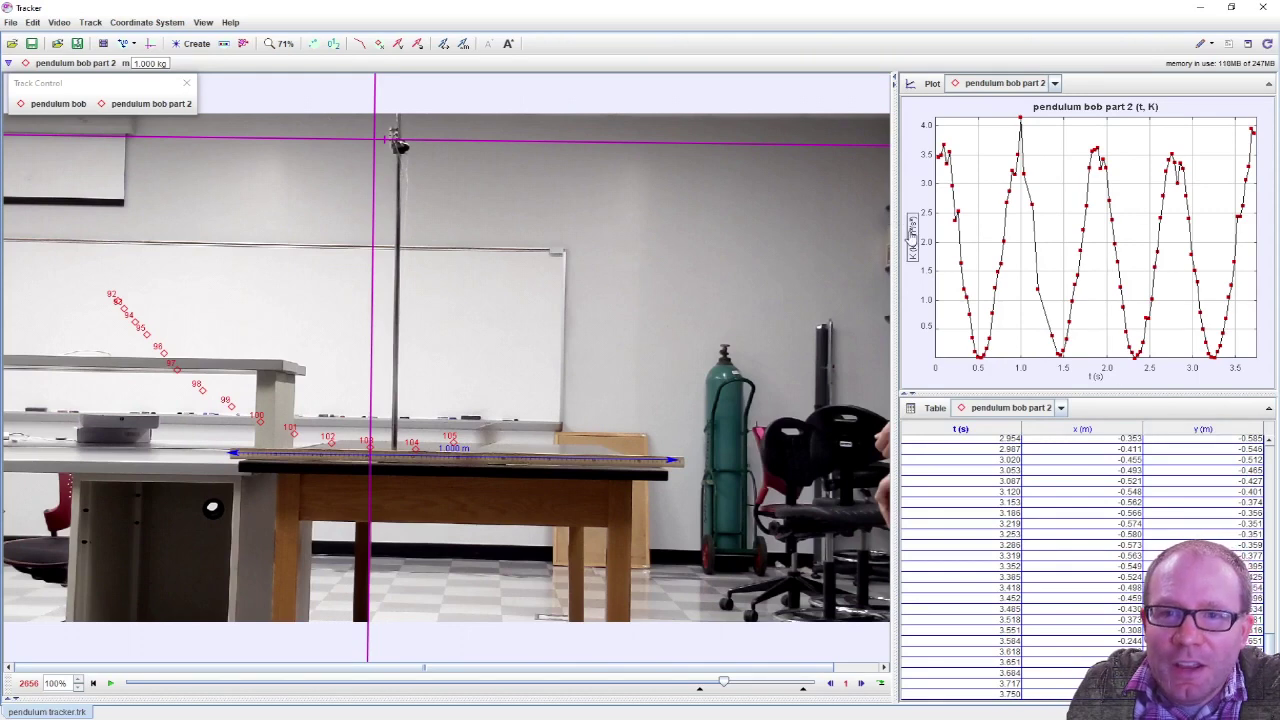
pyautogui.click(912, 240)
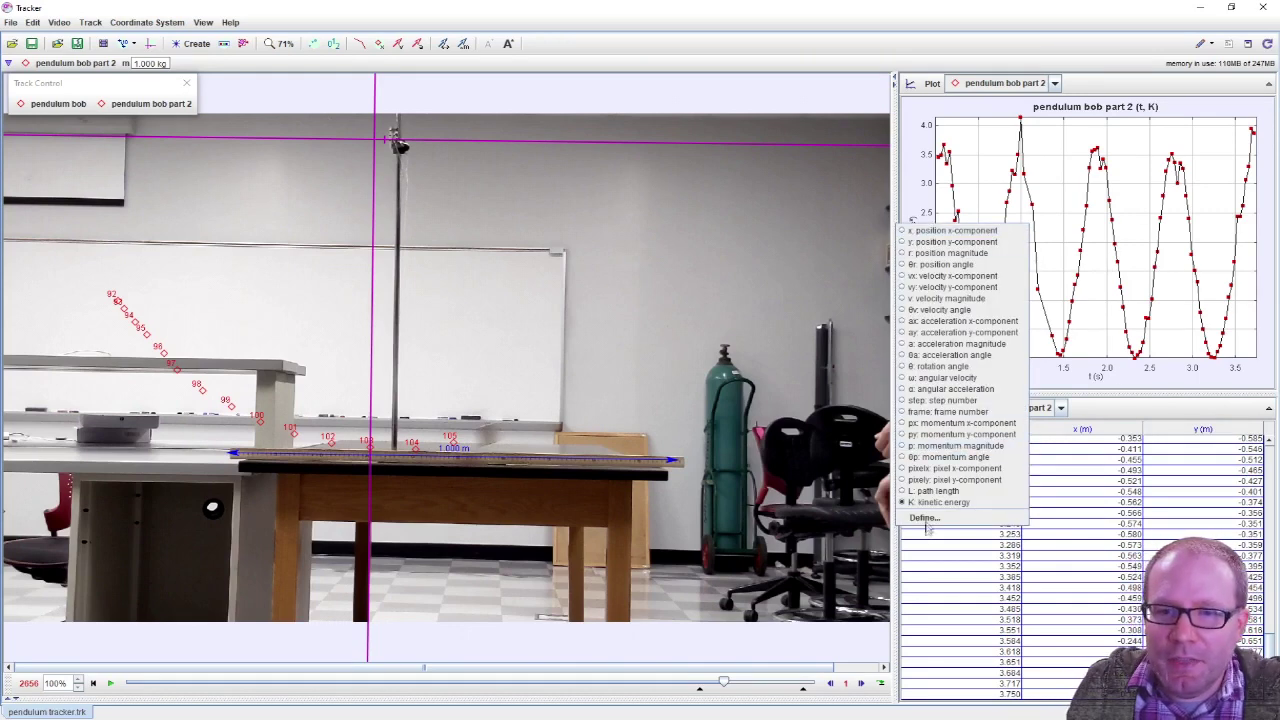
pyautogui.click(927, 518)
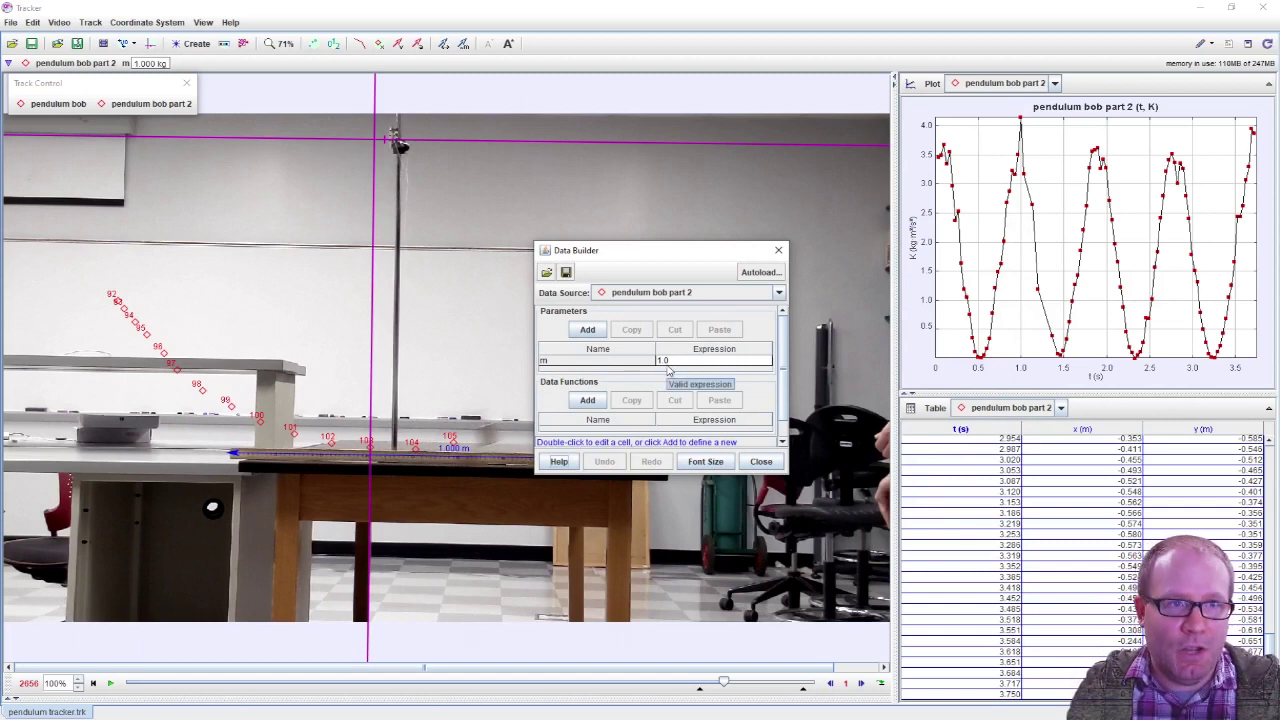
# In the Data Builder, add a parameter named g with value 9.8.
pyautogui.scroll(-2, 616, 381)
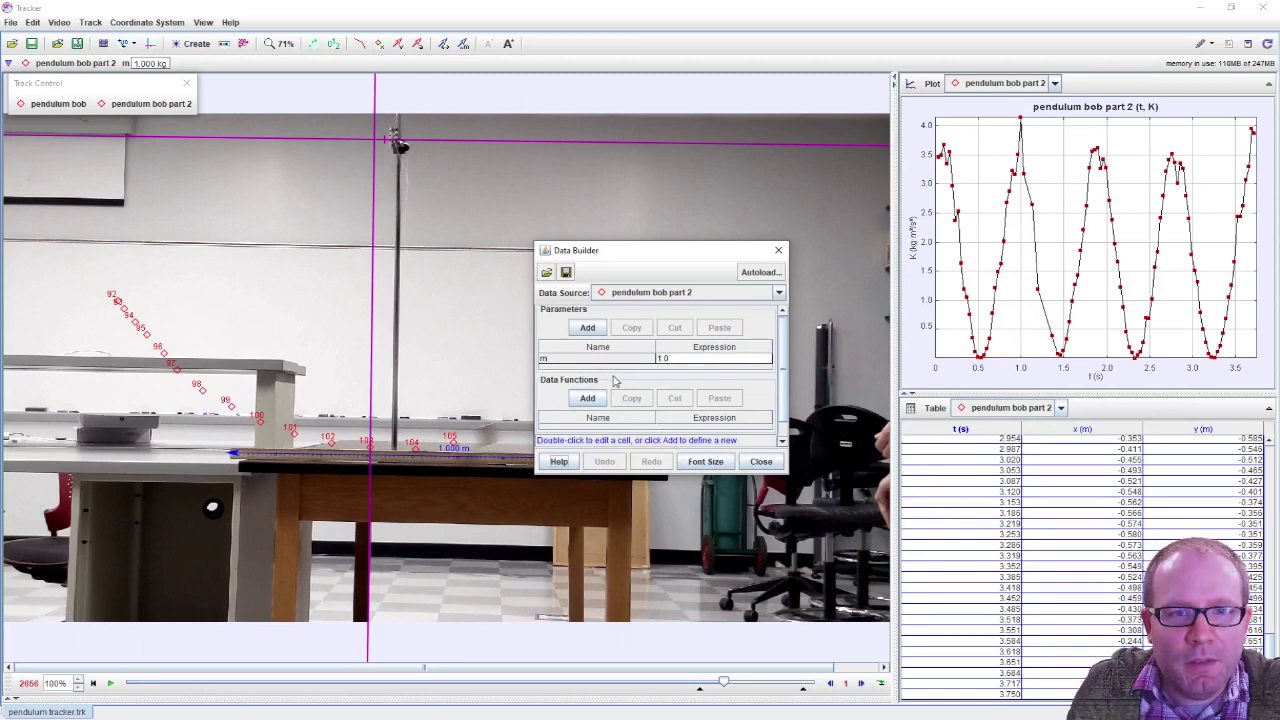
pyautogui.click(590, 328)
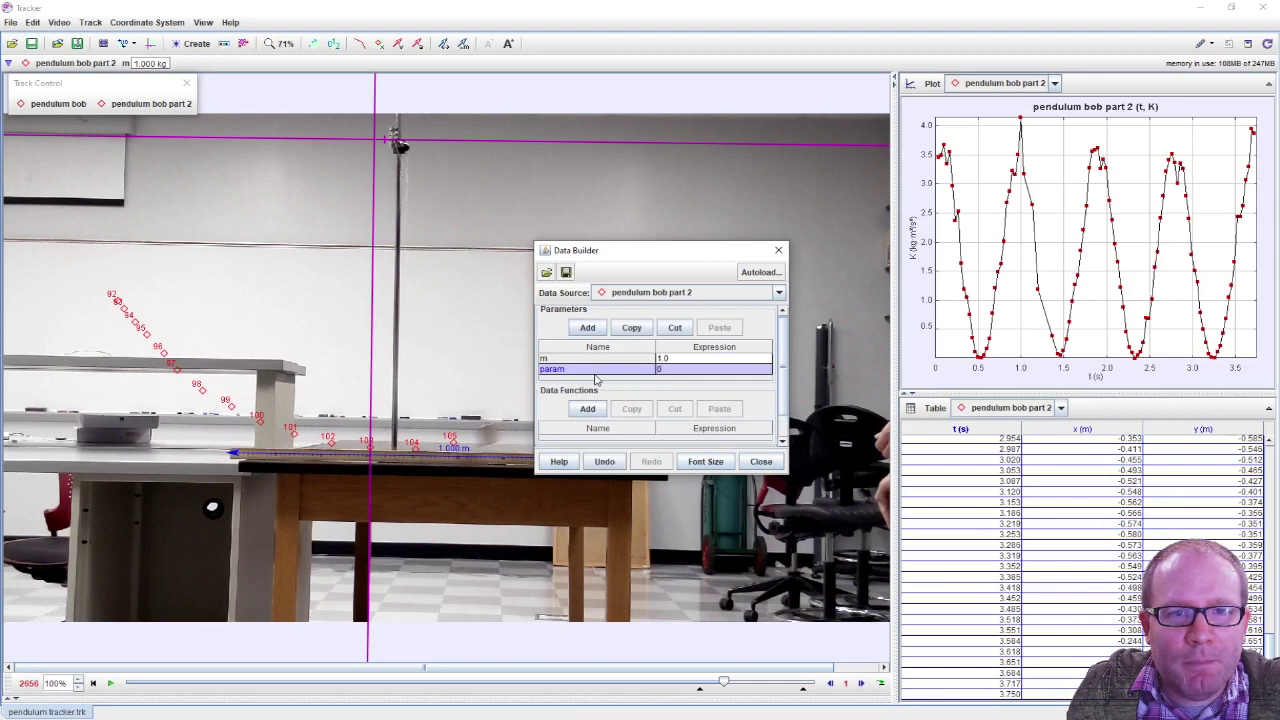
pyautogui.doubleClick(594, 370)
pyautogui.write('g')
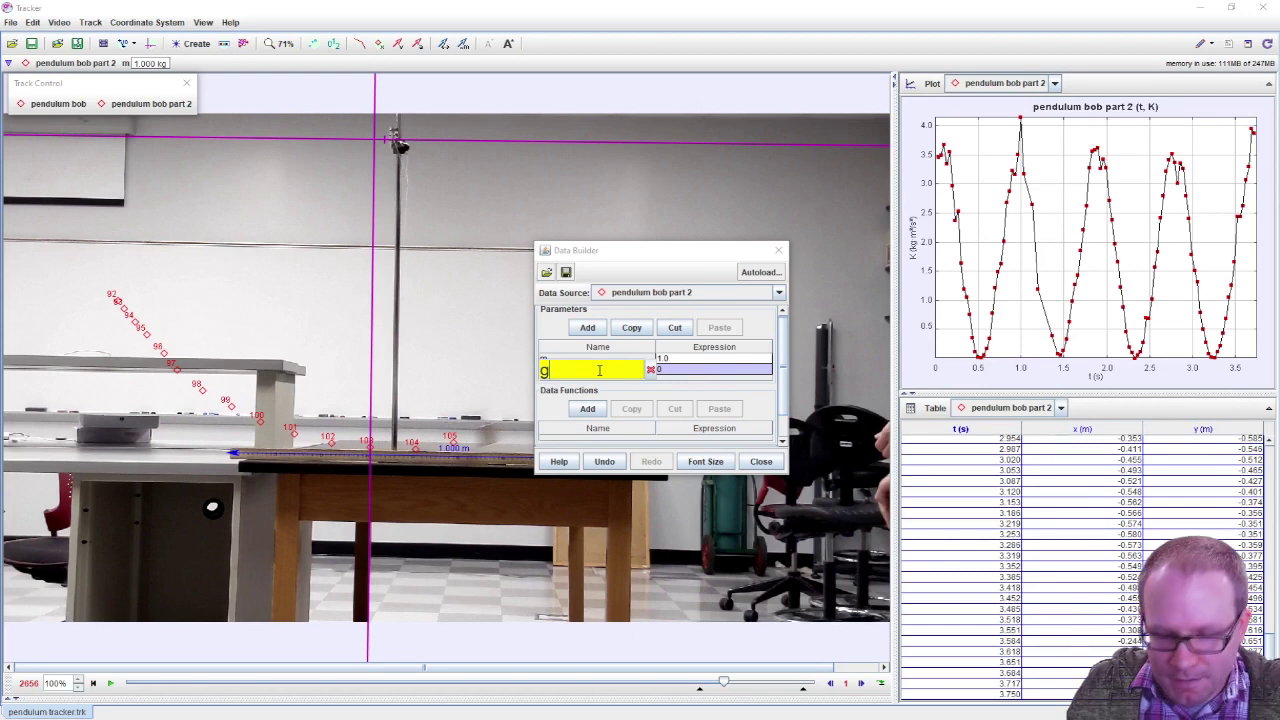
pyautogui.press('Return')
pyautogui.doubleClick(685, 372)
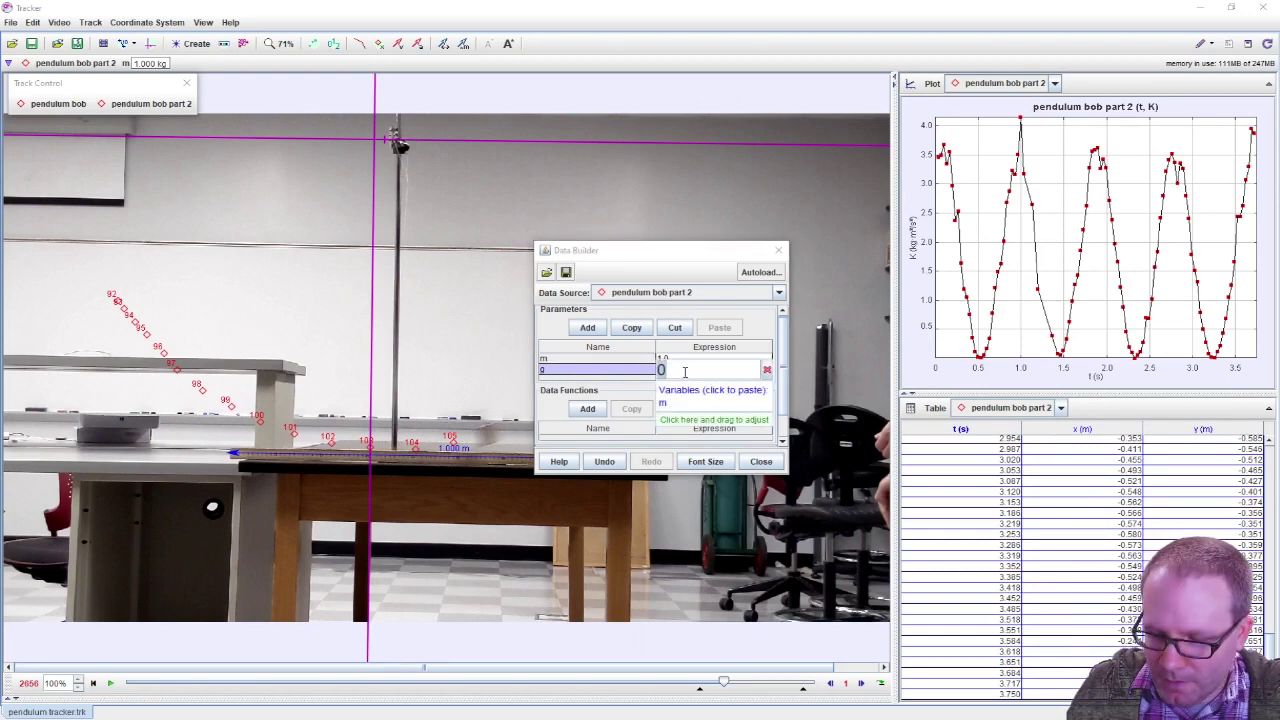
pyautogui.write('9.8')
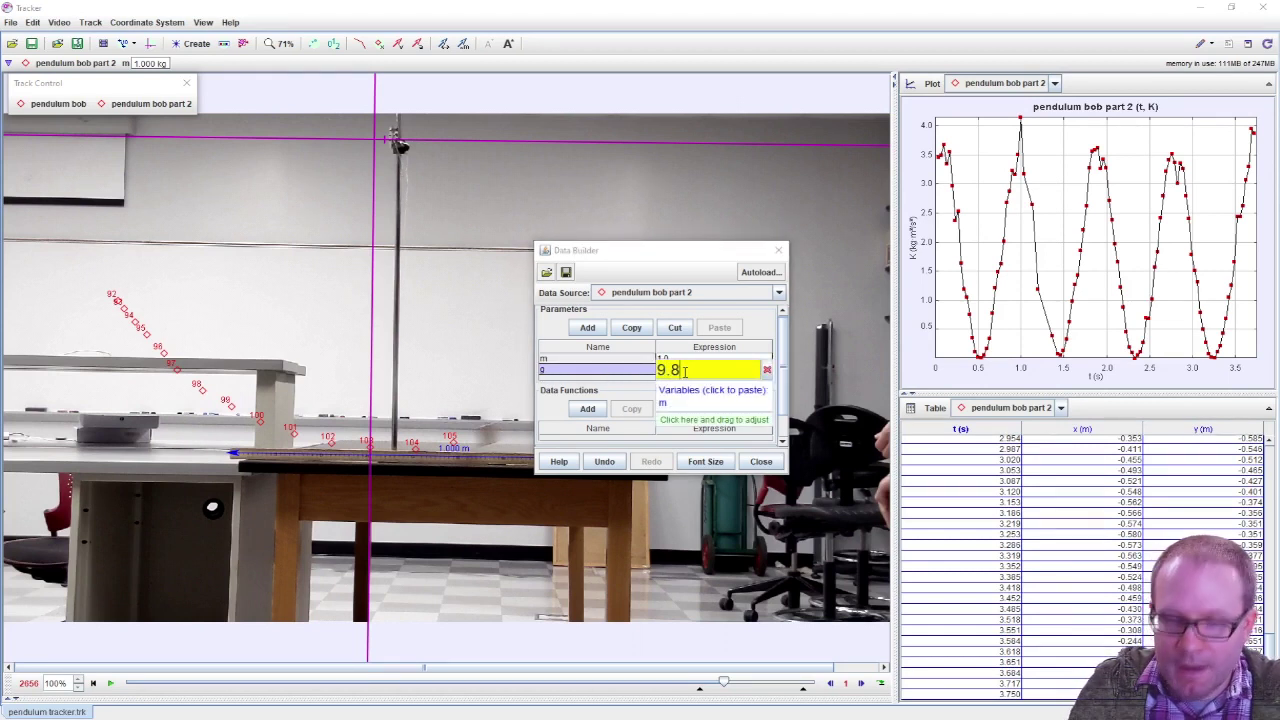
pyautogui.press('Return')
# Add a new data function and name it PE.
pyautogui.click(587, 409)
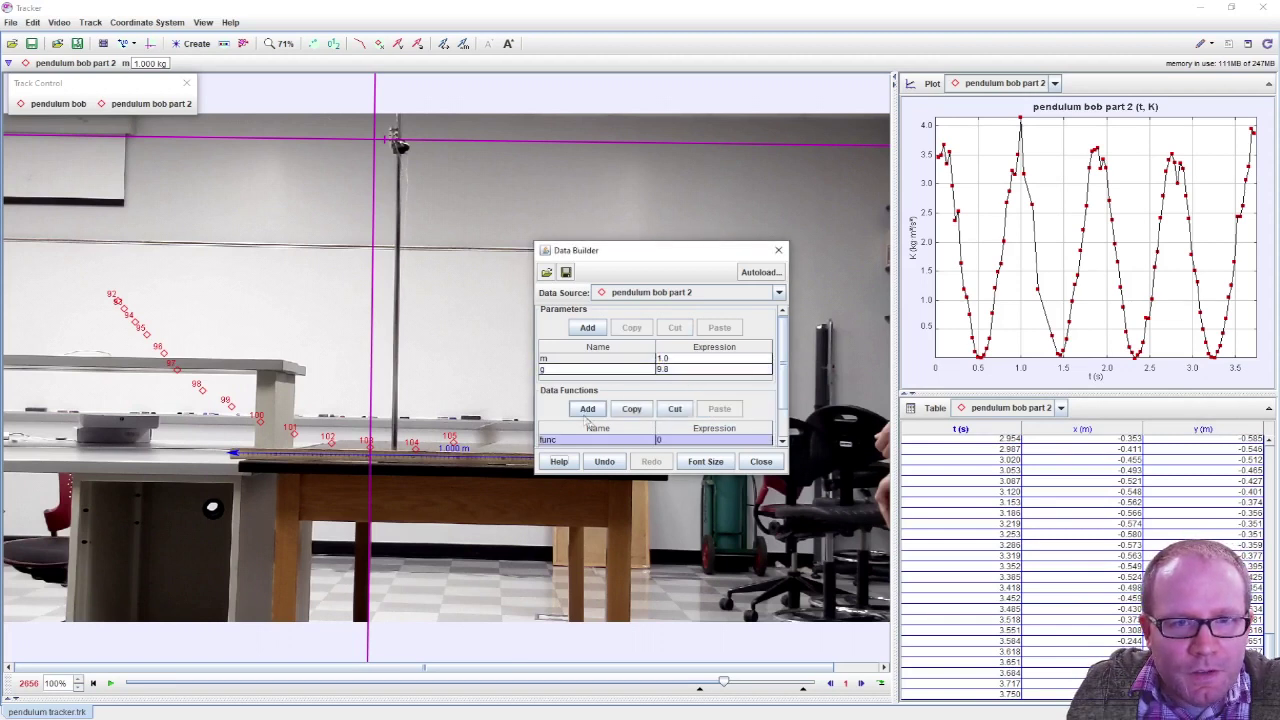
pyautogui.doubleClick(591, 440)
pyautogui.write('PE')
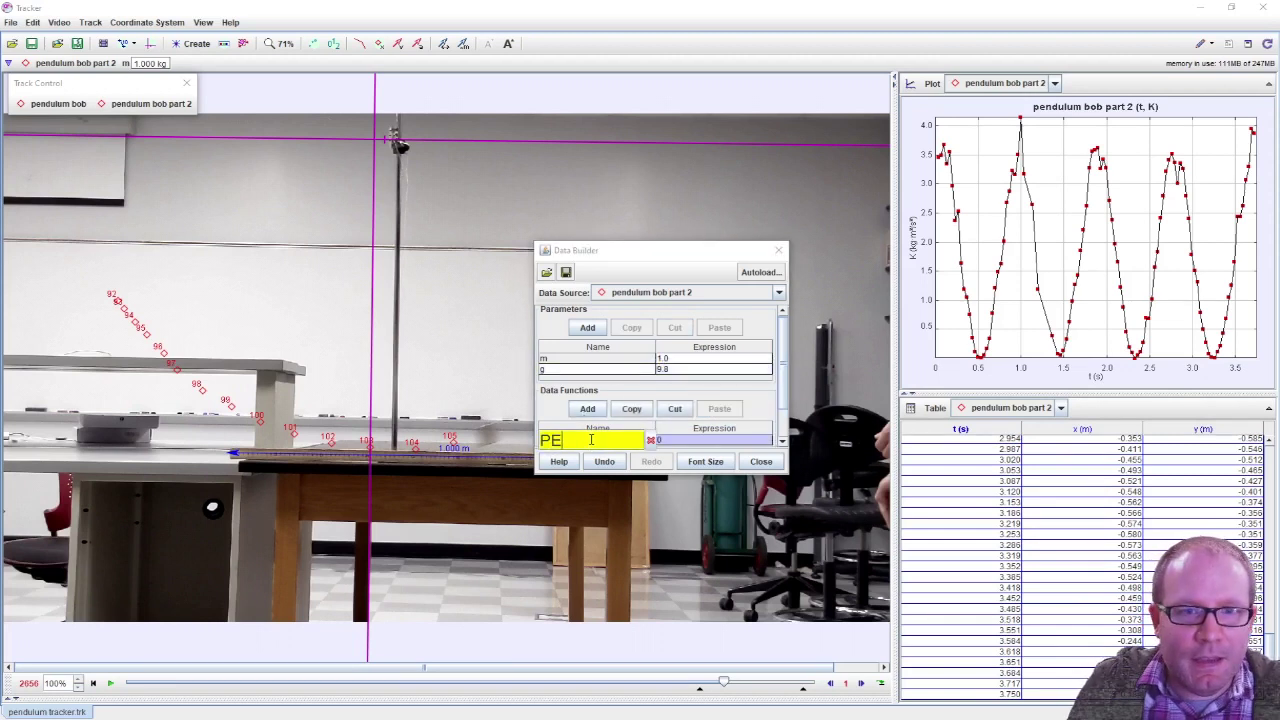
pyautogui.click(704, 442)
# Set the PE function's expression to m*g*y.
pyautogui.doubleClick(704, 441)
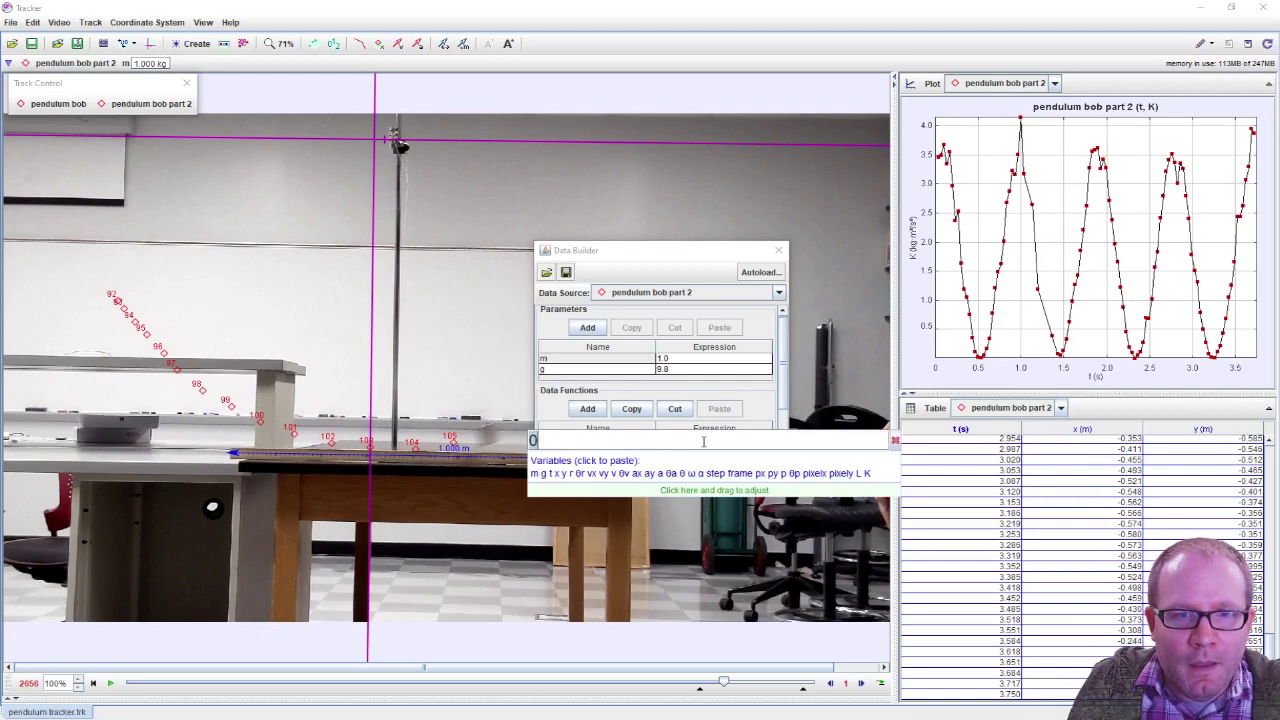
pyautogui.click(537, 475)
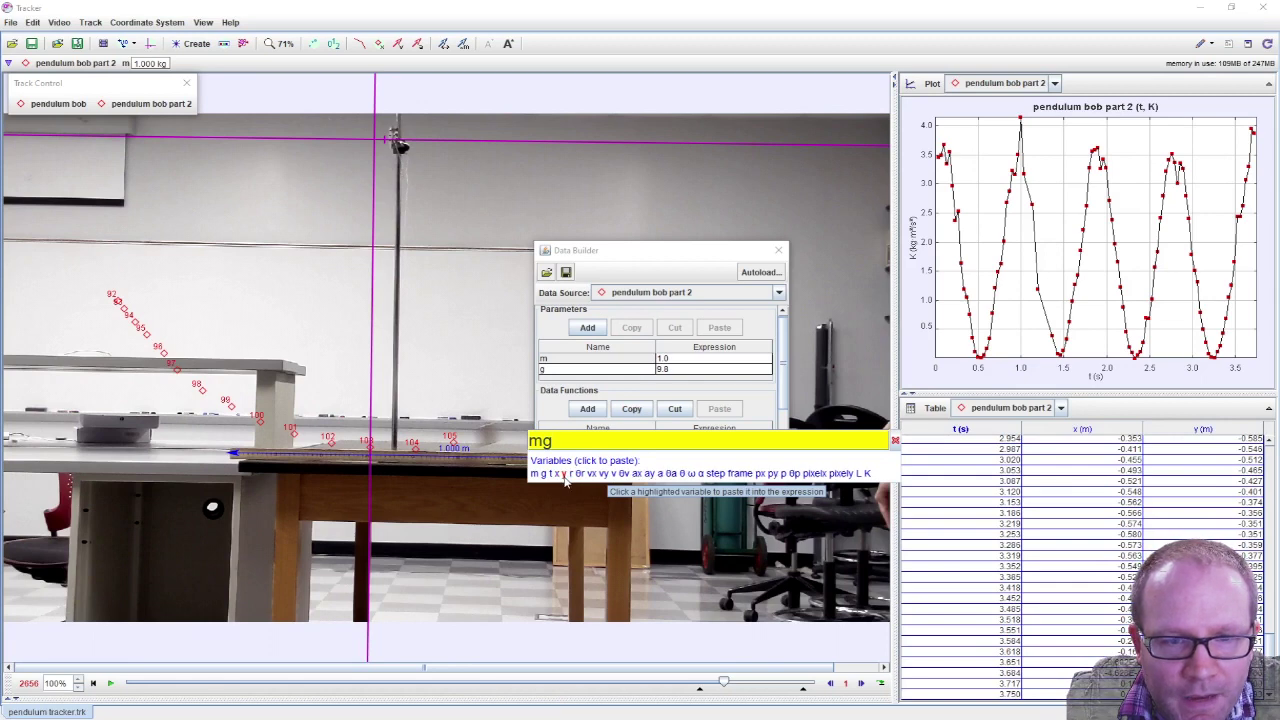
pyautogui.click(564, 475)
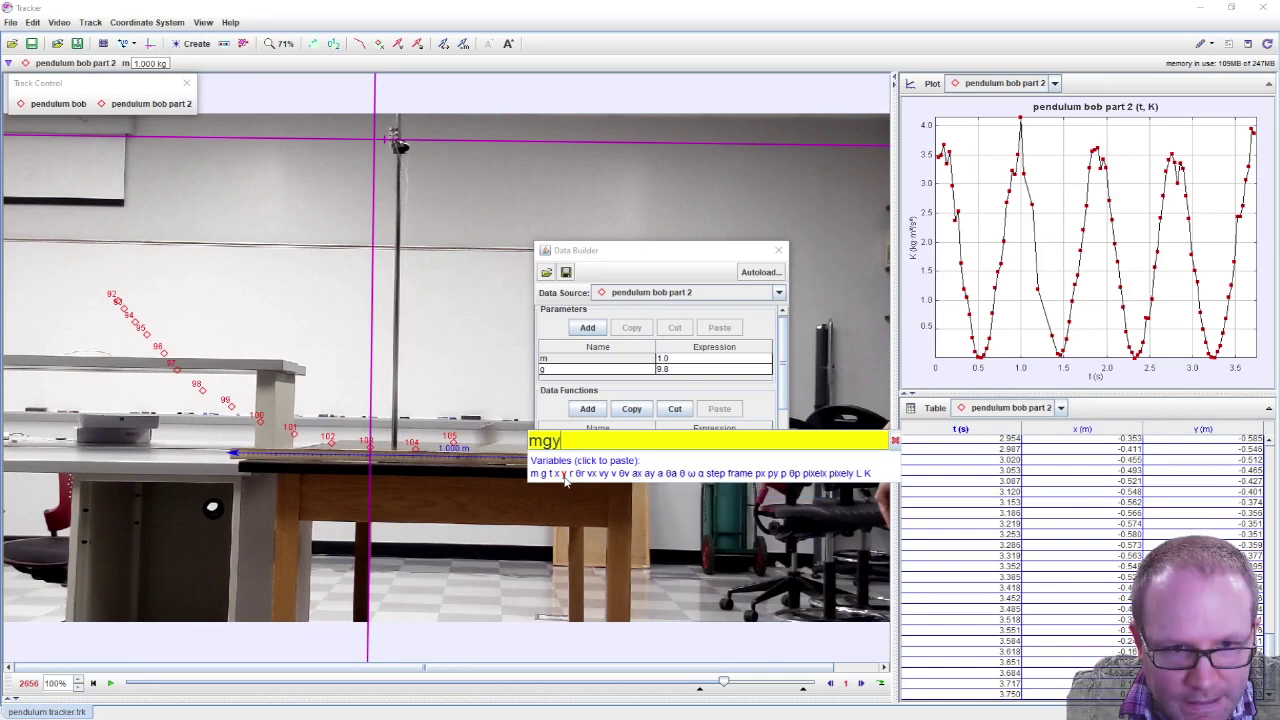
pyautogui.click(712, 418)
pyautogui.click(698, 444)
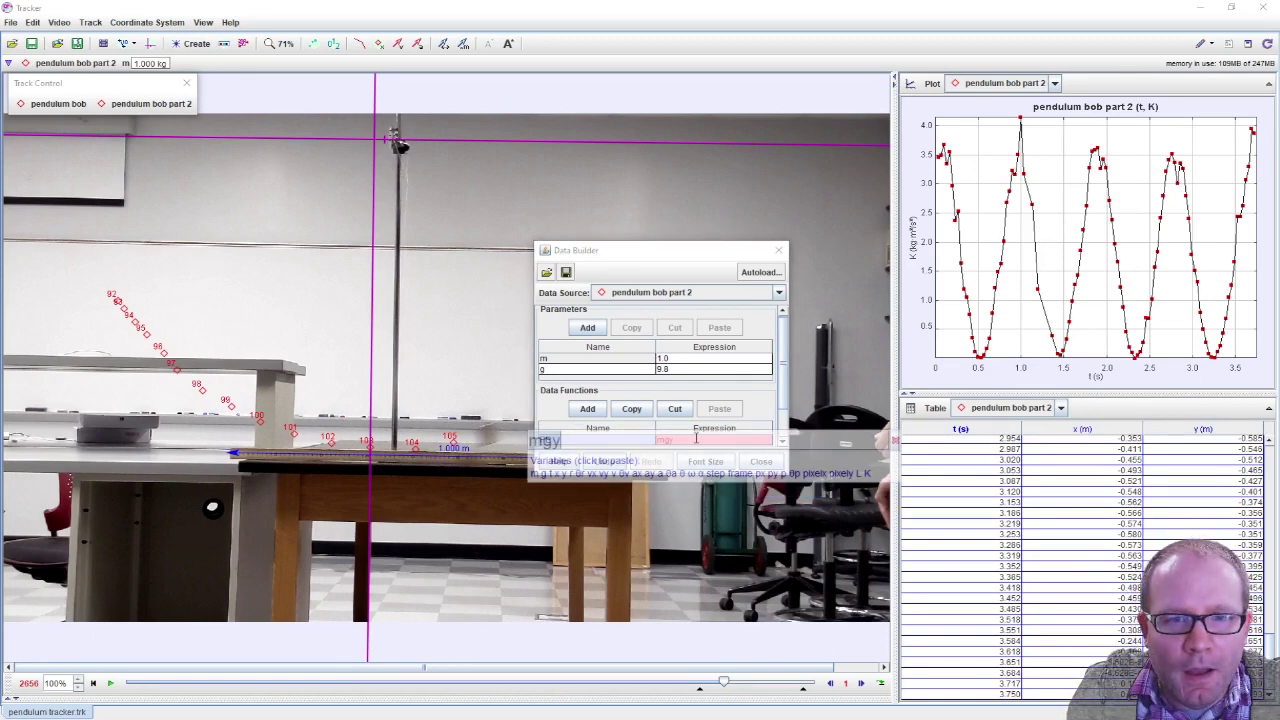
pyautogui.click(543, 441)
pyautogui.write('*g')
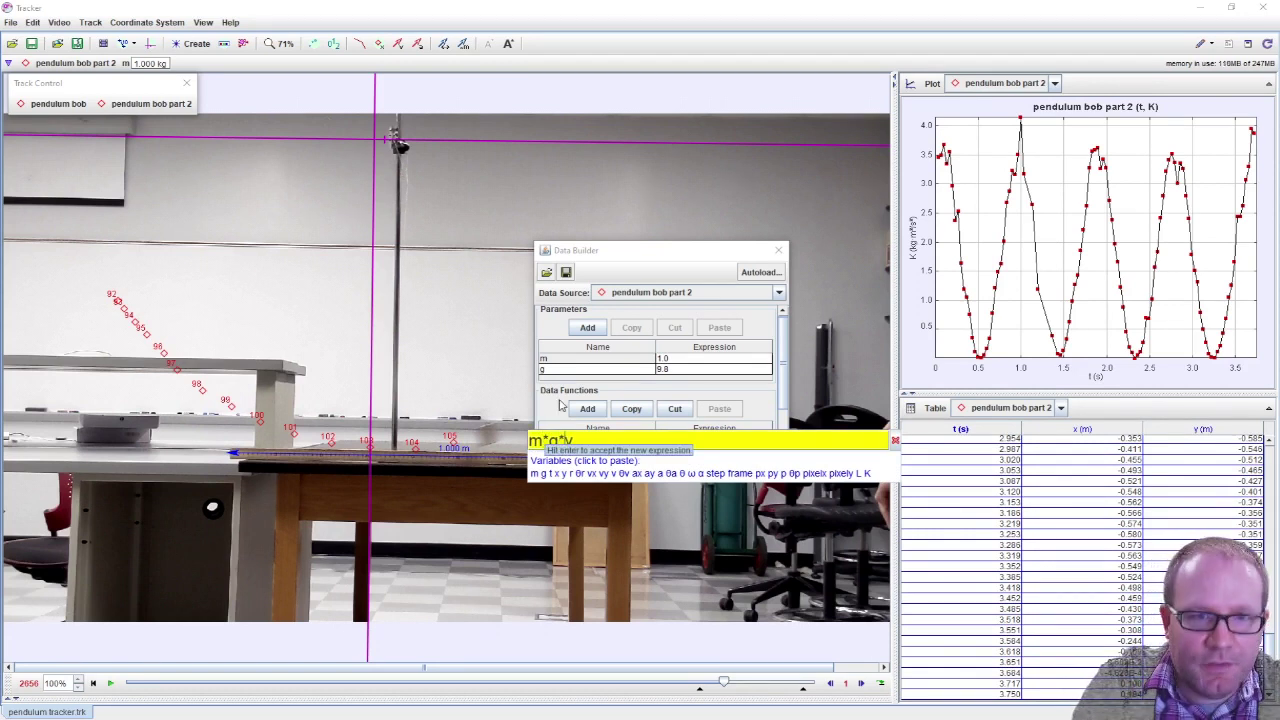
pyautogui.write('*')
pyautogui.press('Return')
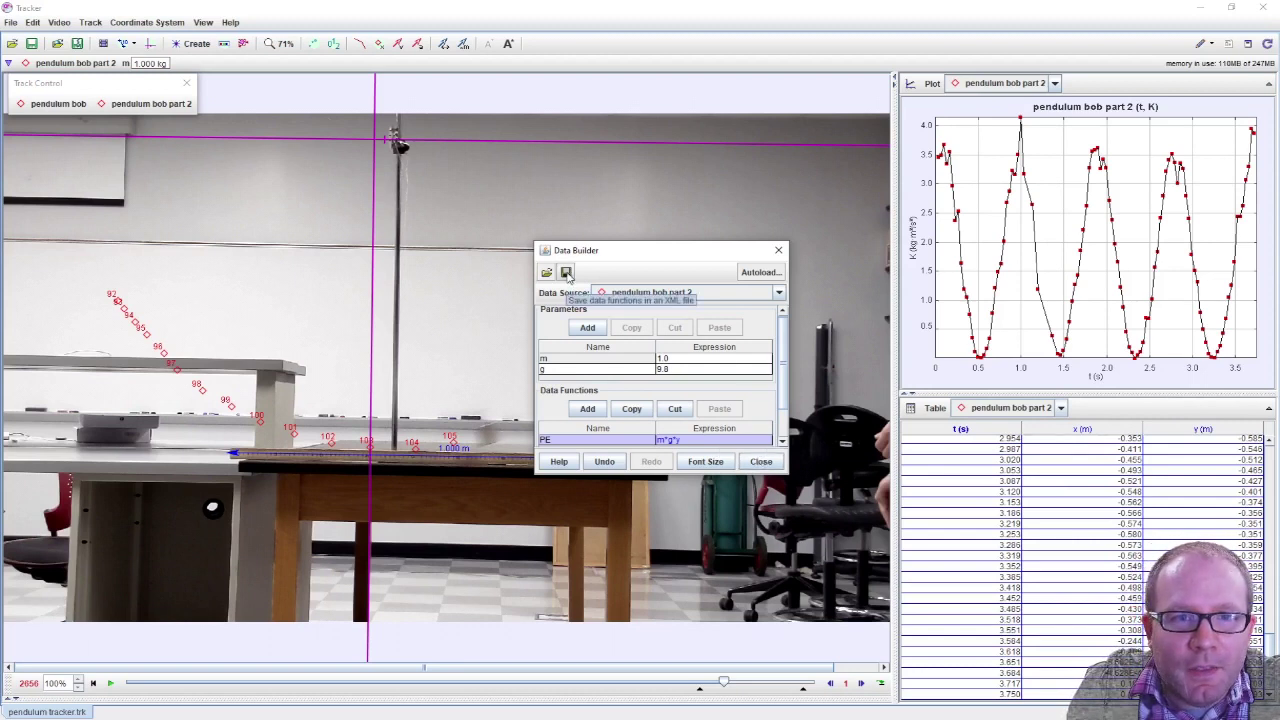
# Close the Data Builder and graph PE against time.
pyautogui.click(761, 461)
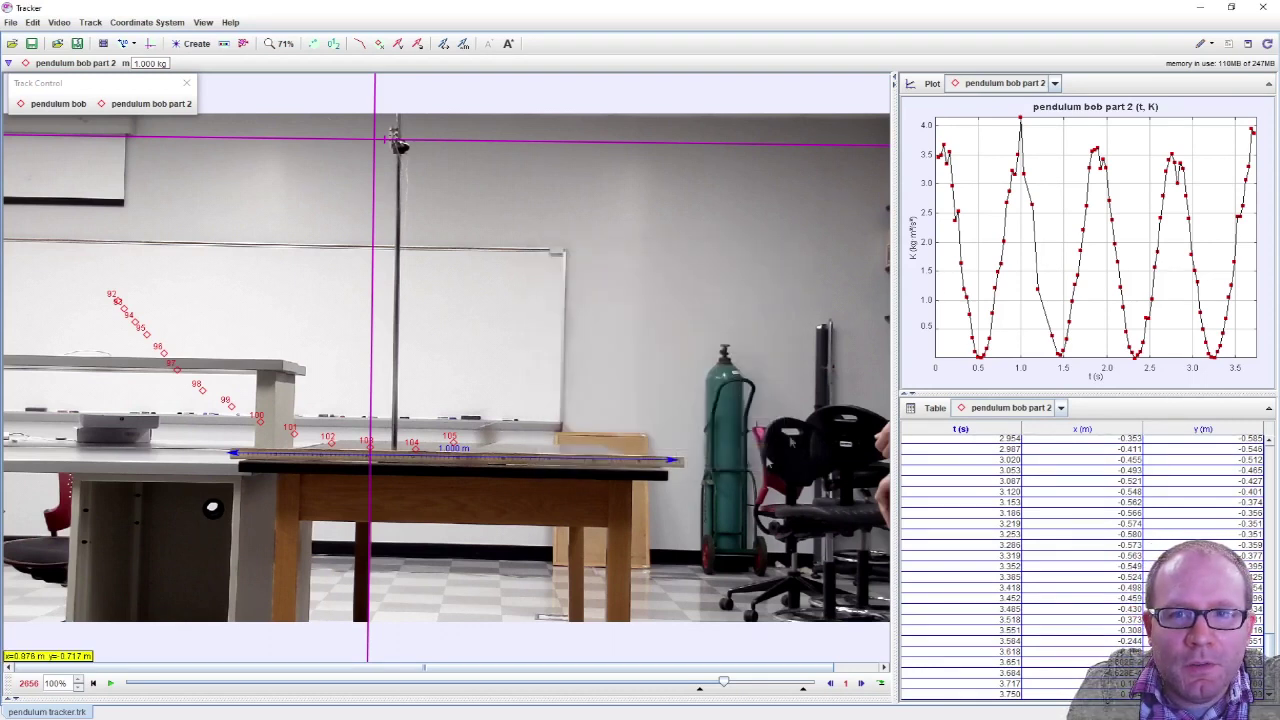
pyautogui.click(913, 246)
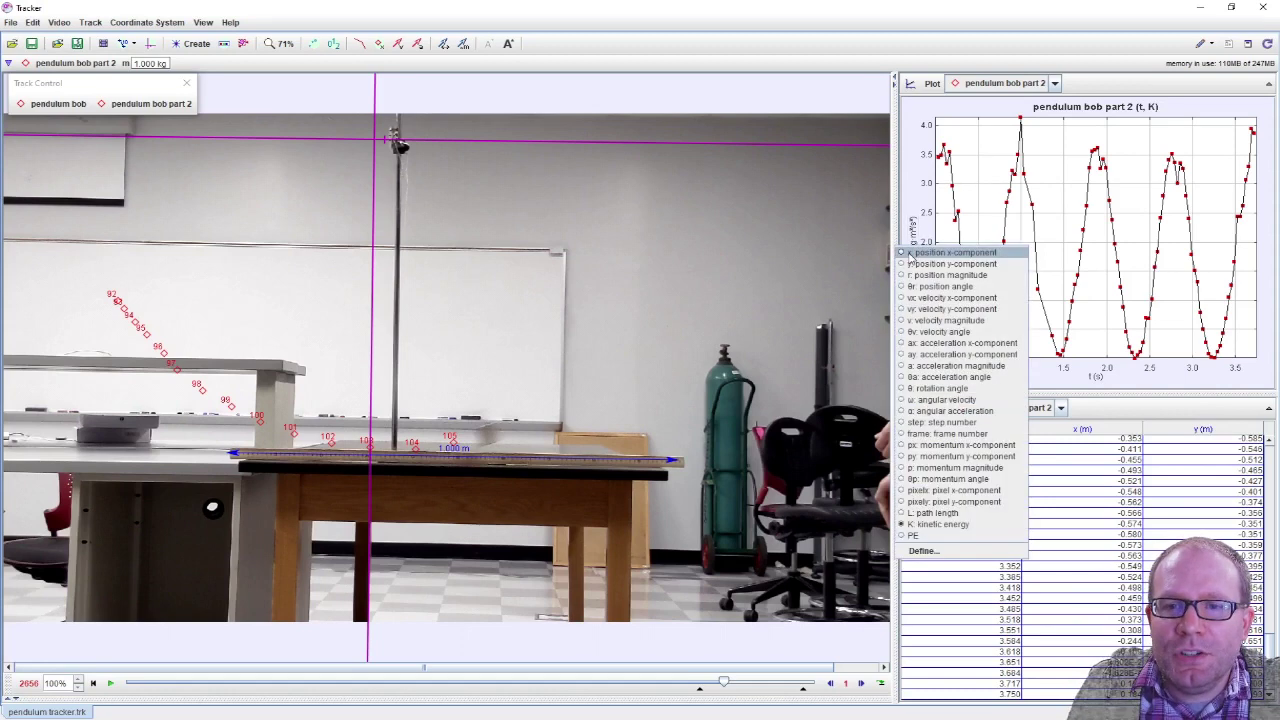
pyautogui.click(955, 540)
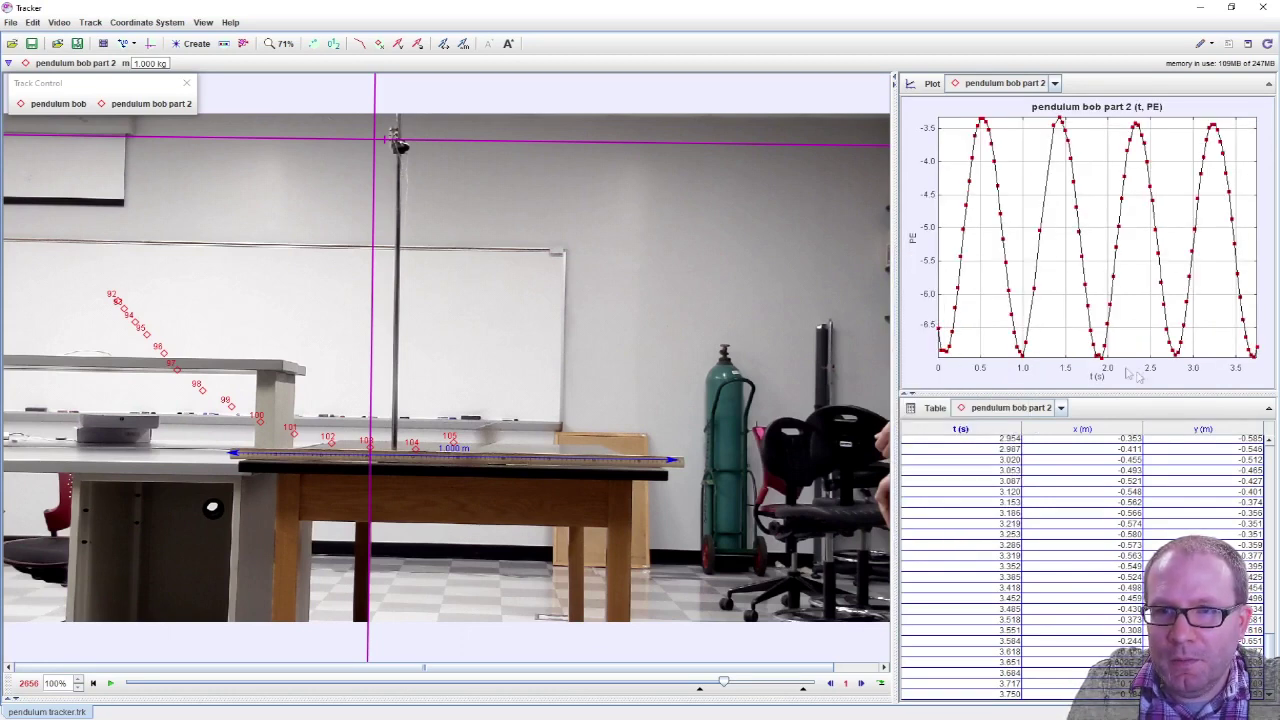
pyautogui.click(912, 240)
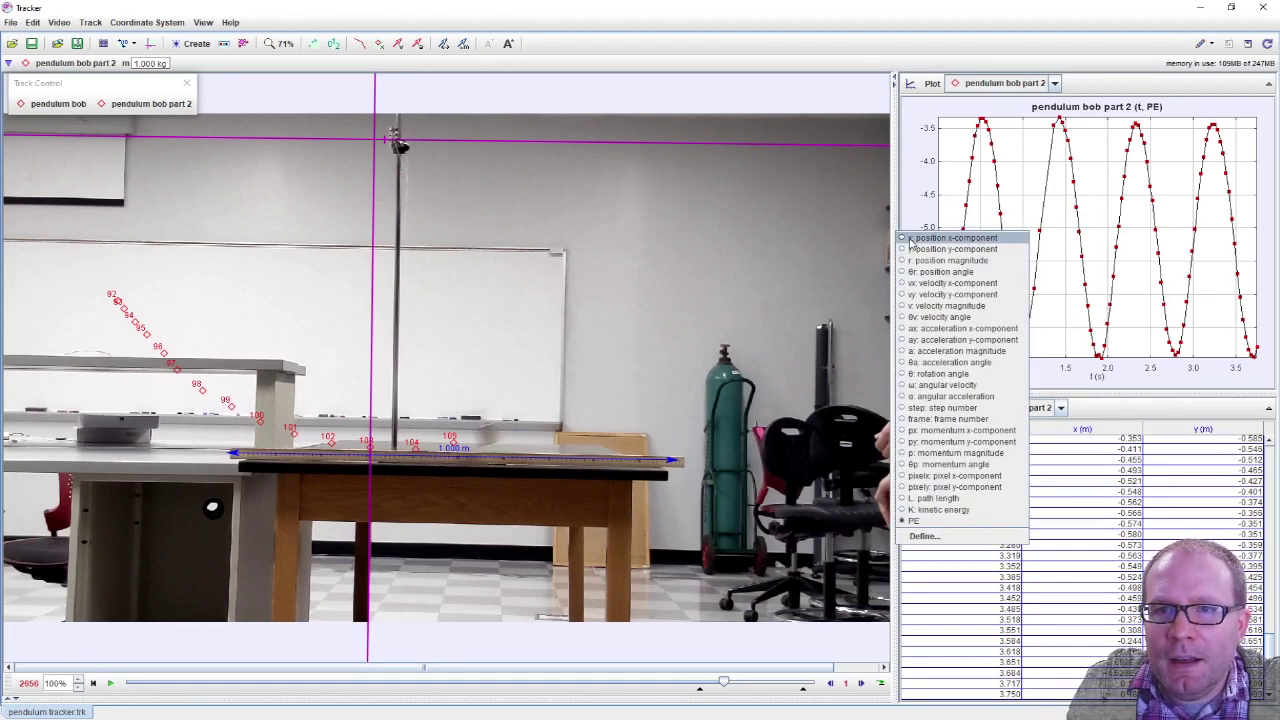
pyautogui.click(913, 186)
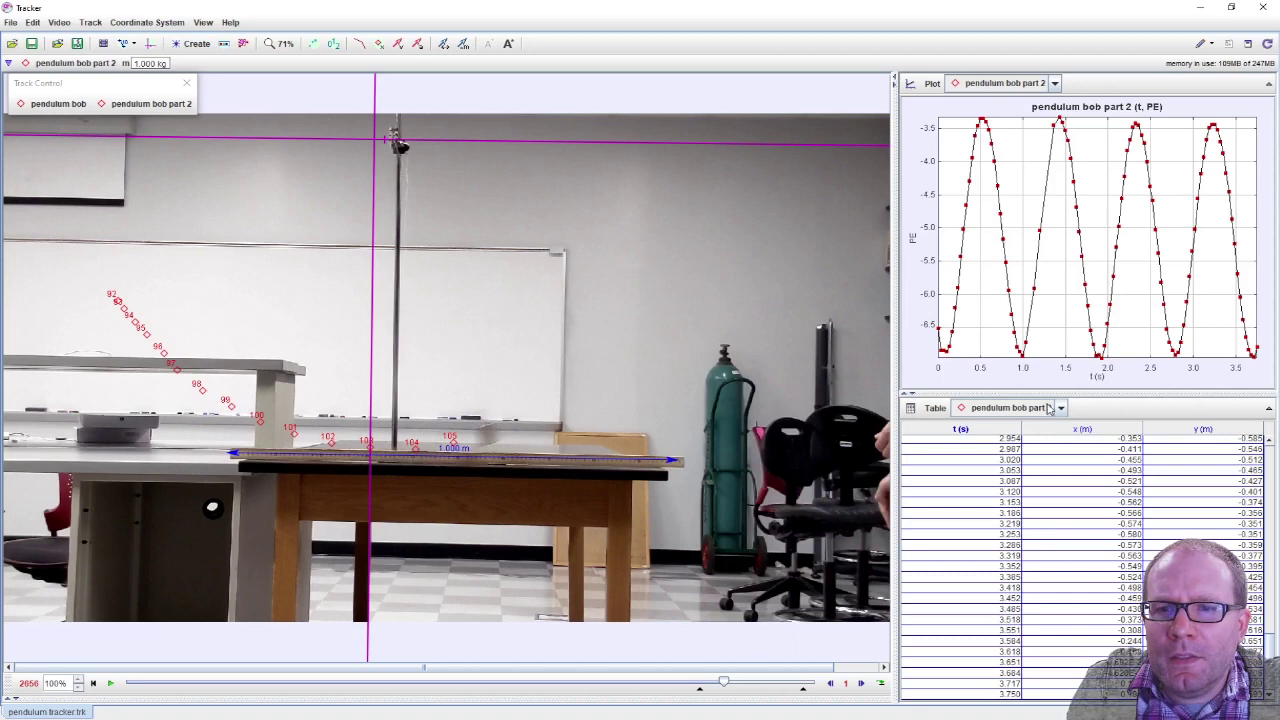
pyautogui.click(913, 240)
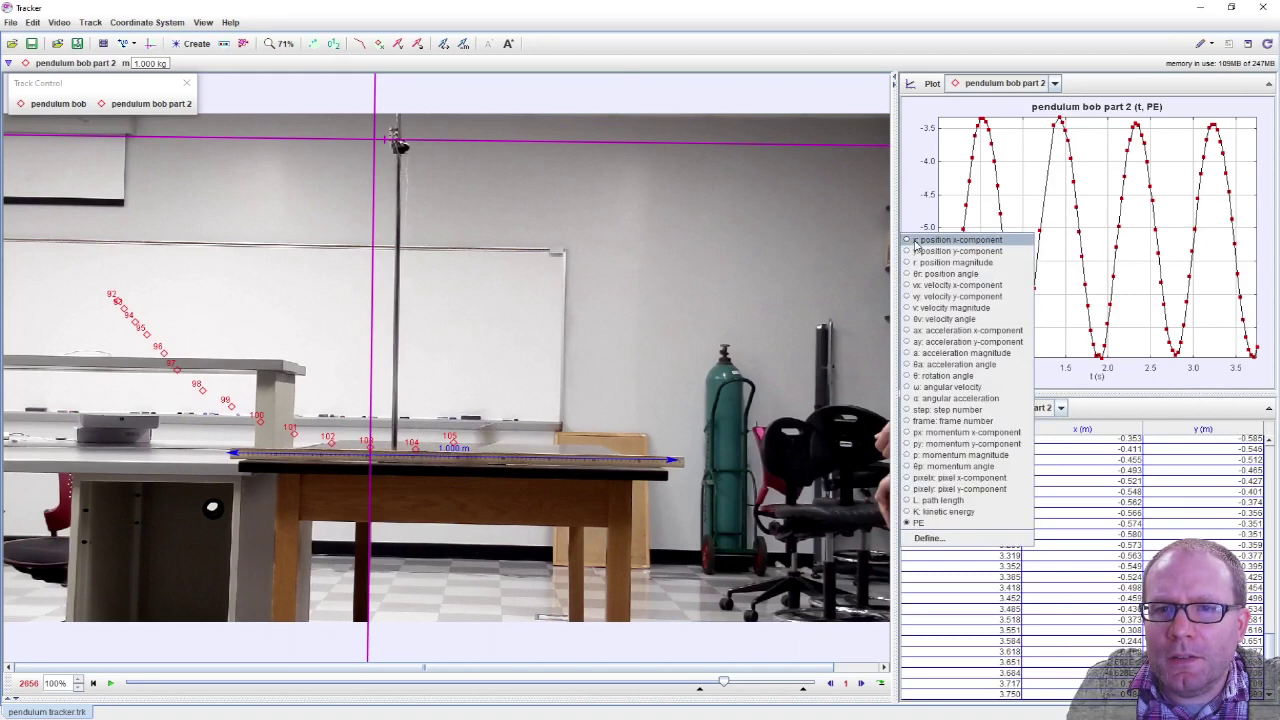
pyautogui.click(916, 193)
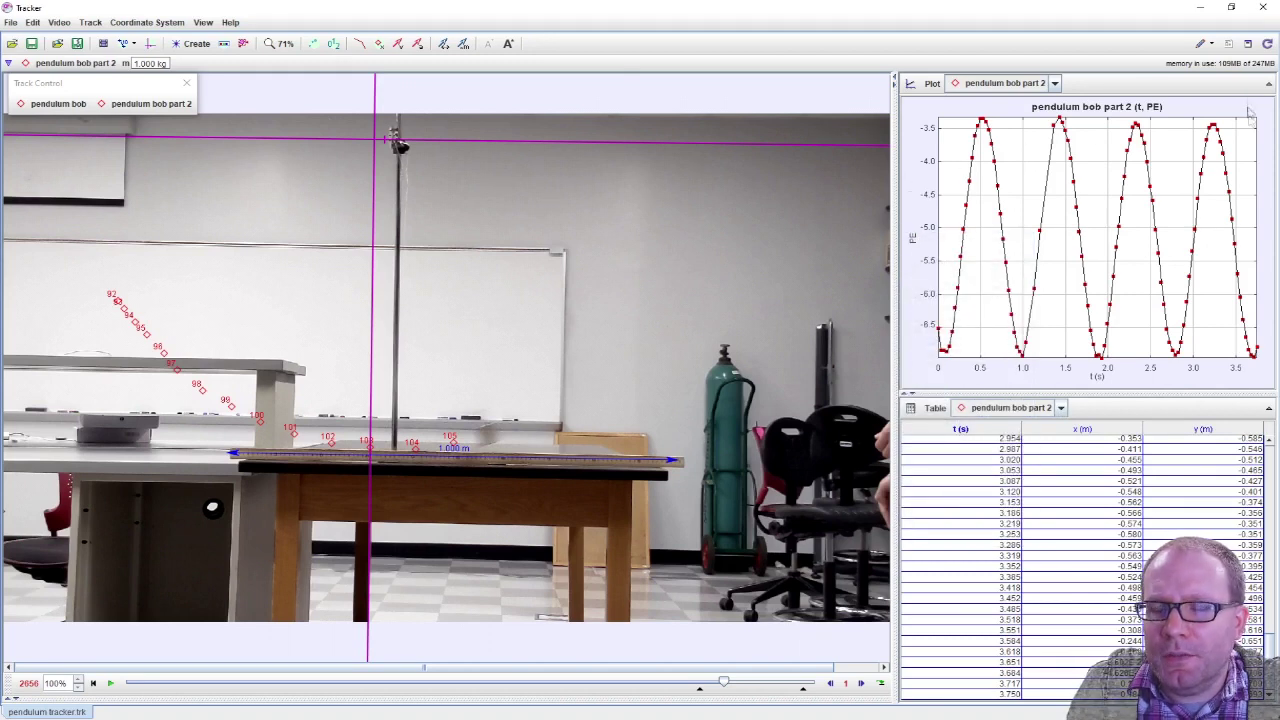
pyautogui.click(911, 85)
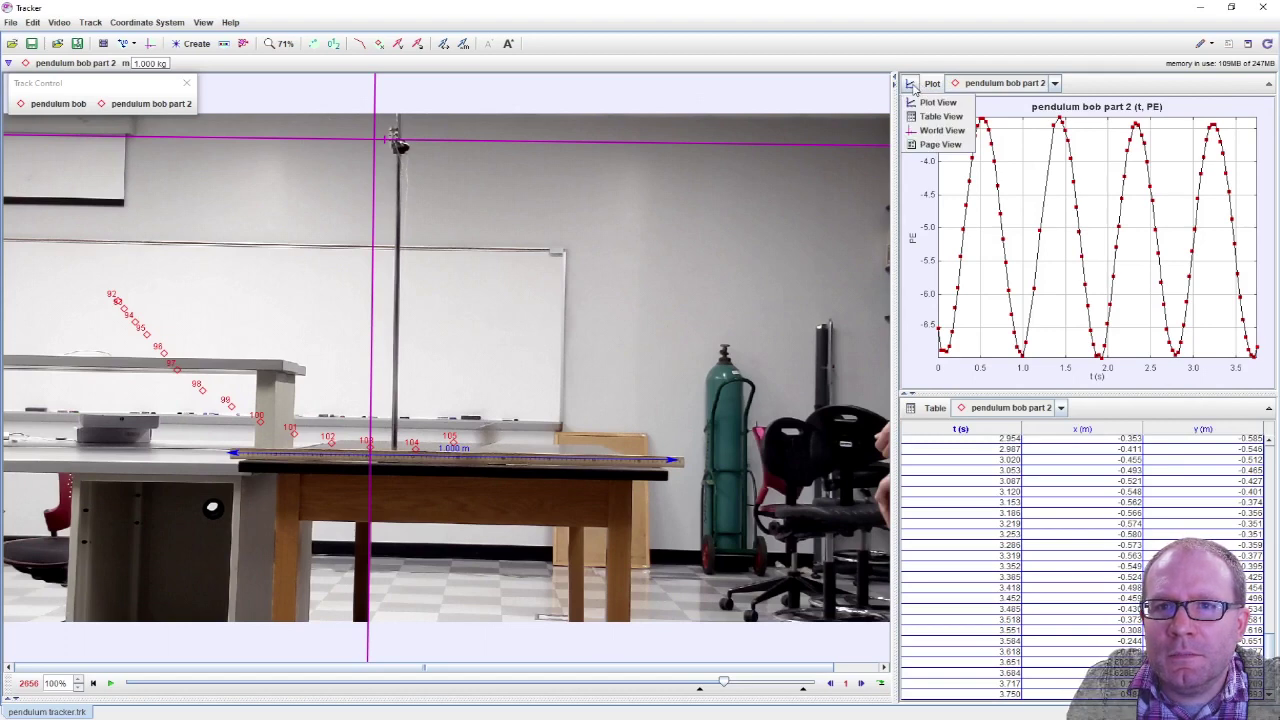
# Show two stacked plots, with kinetic energy K versus time in the lower one.
pyautogui.click(925, 103)
pyautogui.click(933, 86)
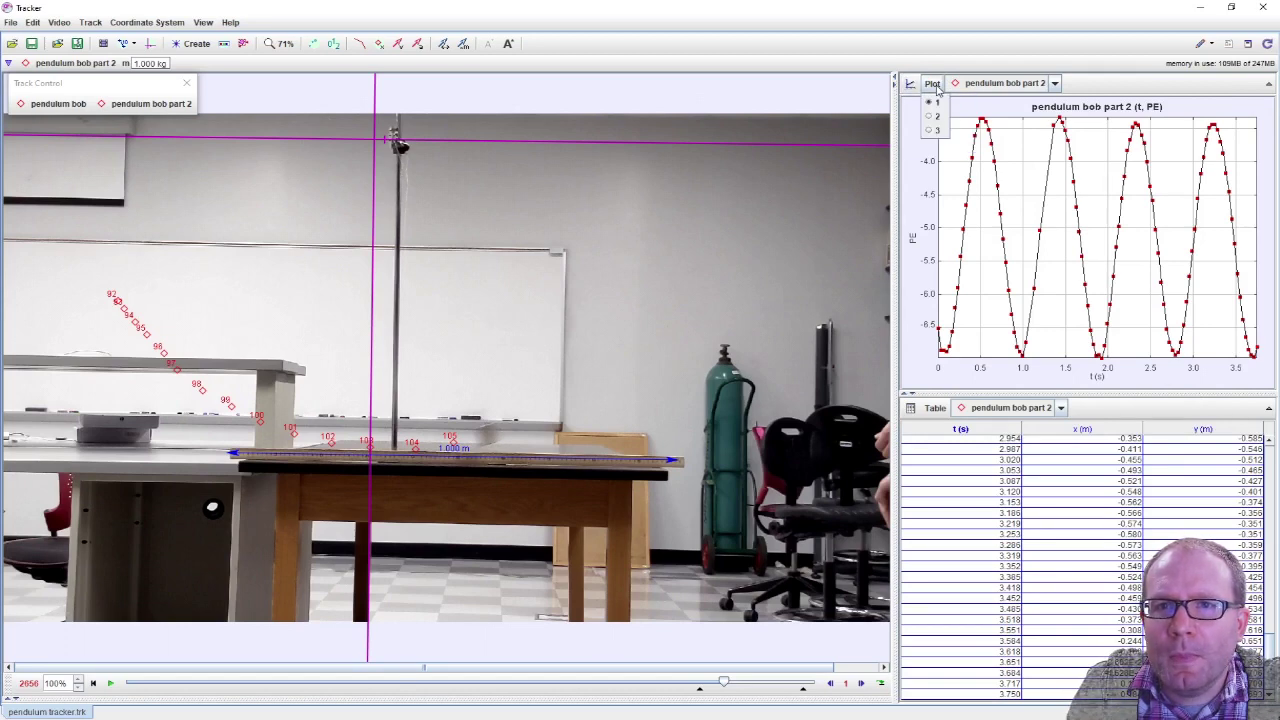
pyautogui.click(937, 116)
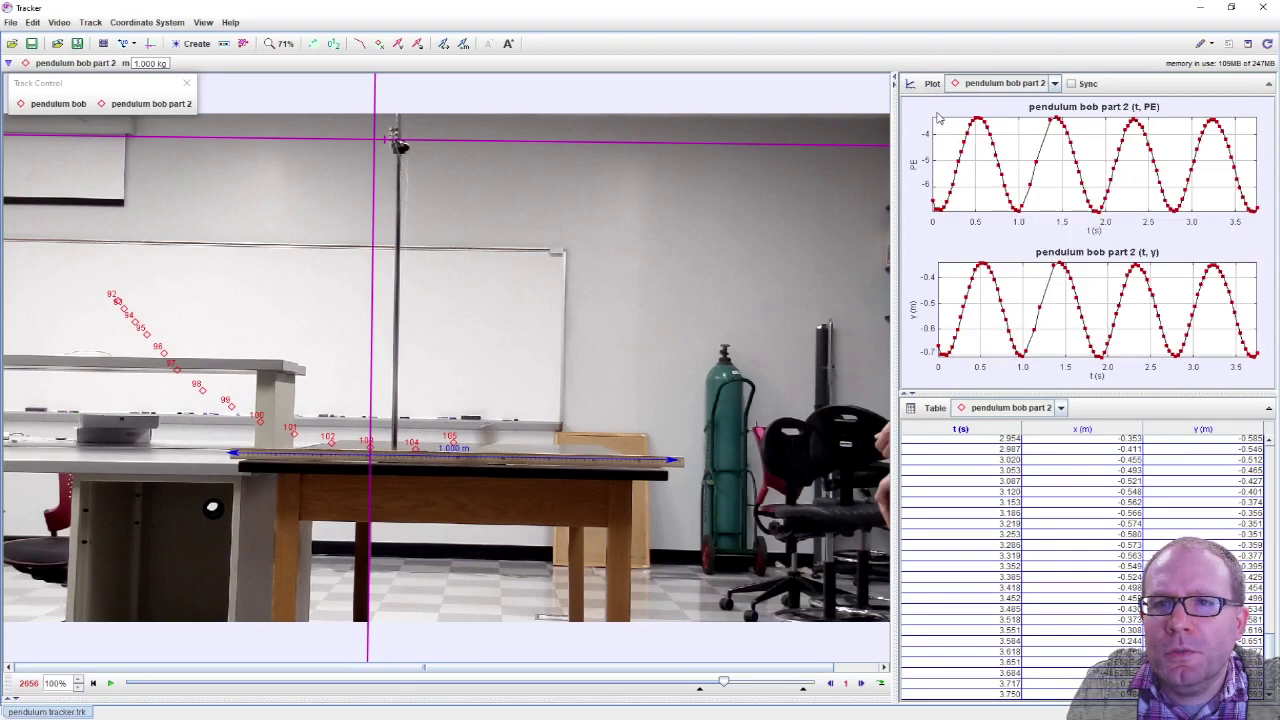
pyautogui.click(912, 312)
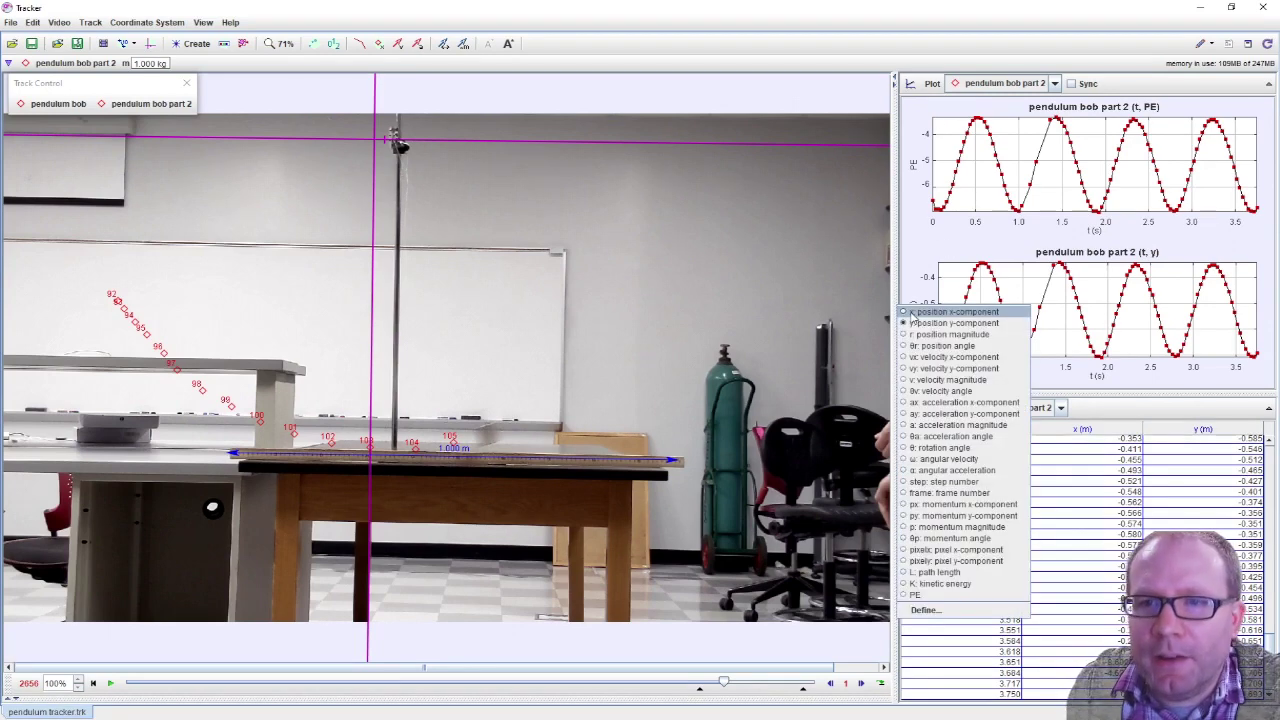
pyautogui.click(945, 584)
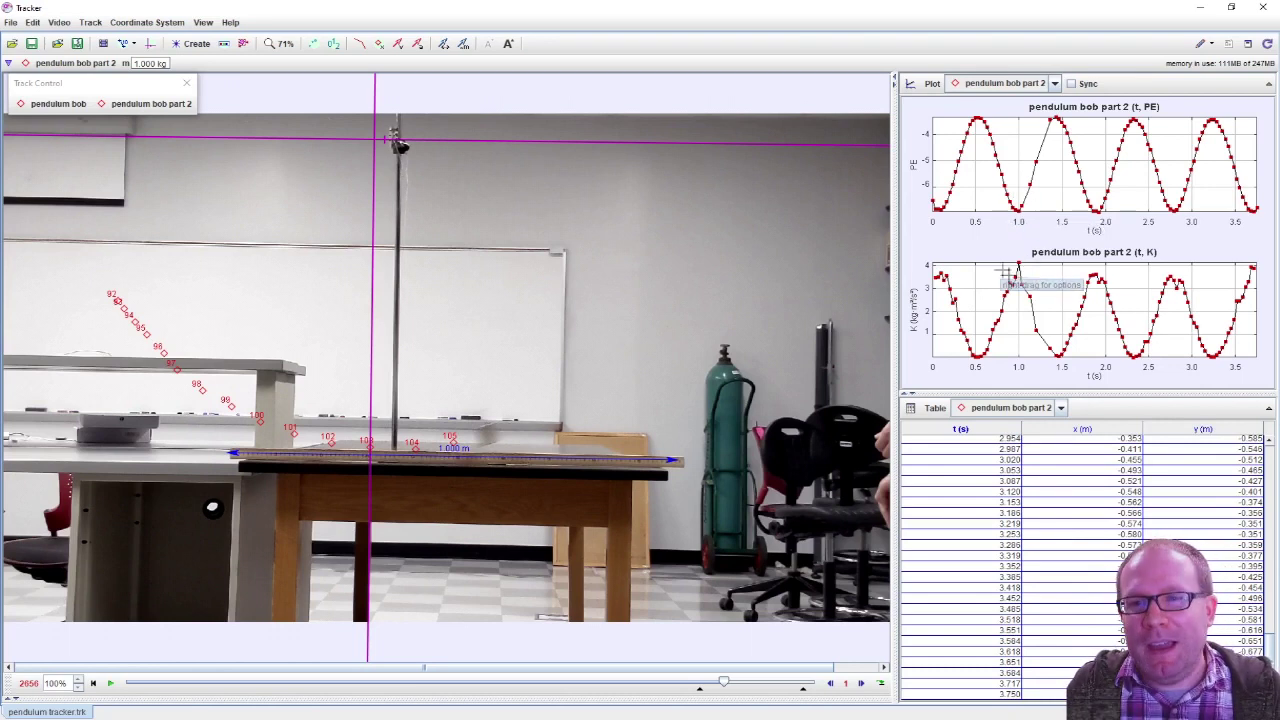
pyautogui.moveTo(920, 359)
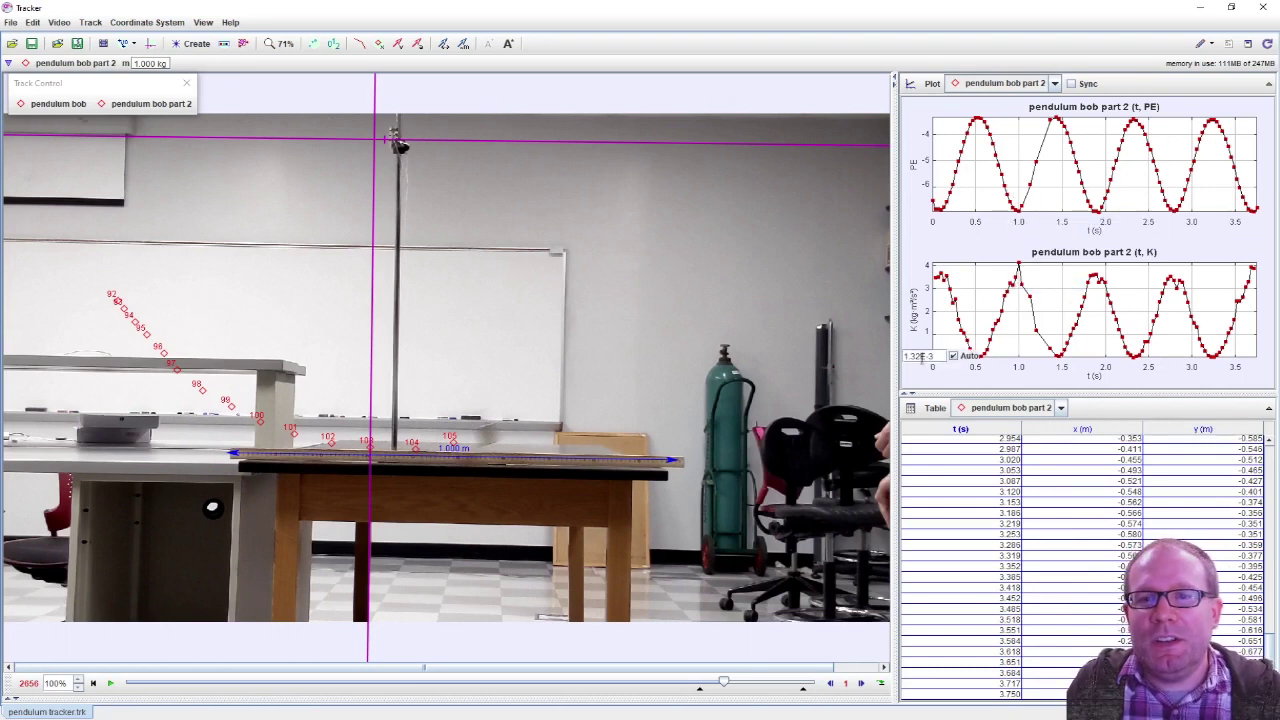
pyautogui.click(912, 306)
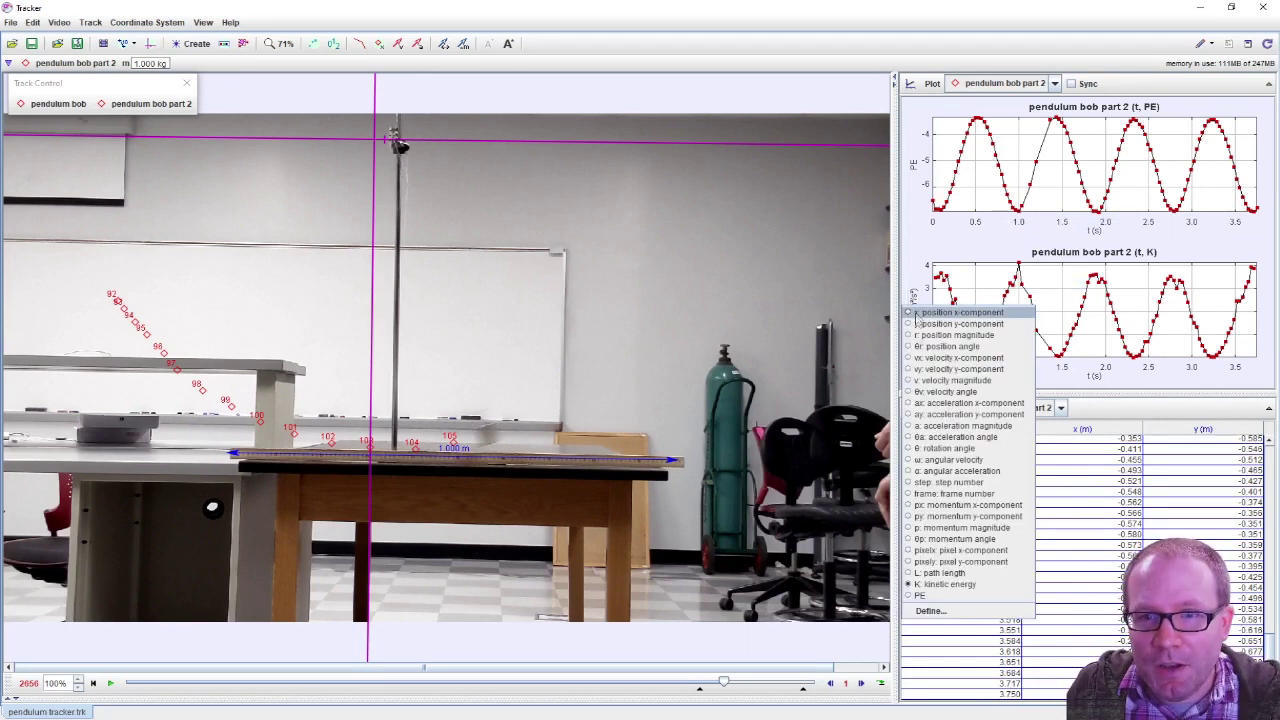
# Add a new data function named TotalEnergy.
pyautogui.click(933, 612)
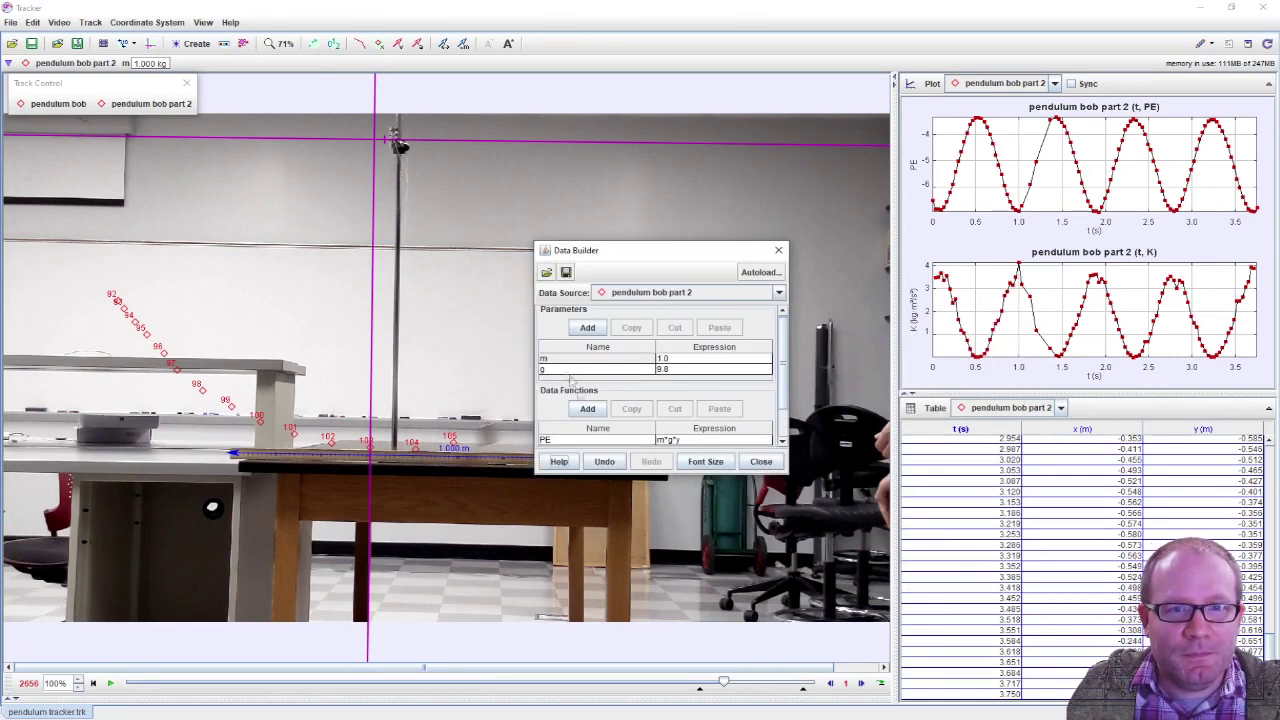
pyautogui.click(589, 412)
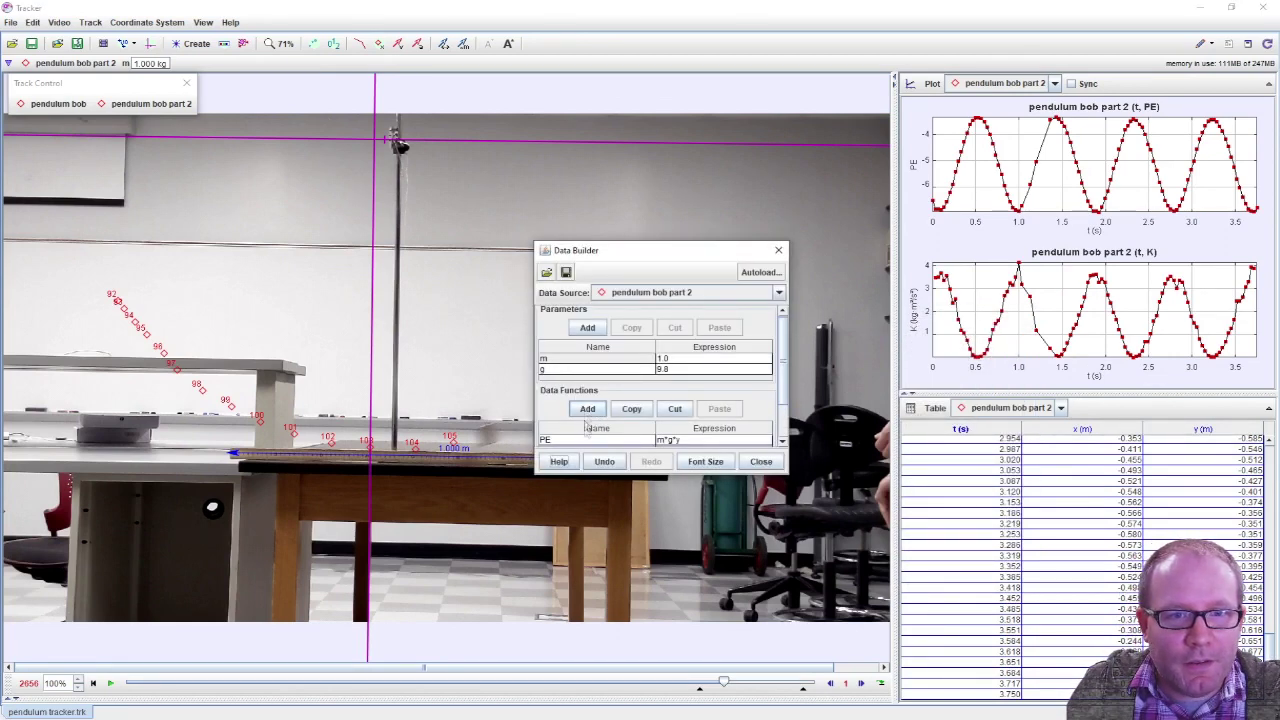
pyautogui.click(785, 388)
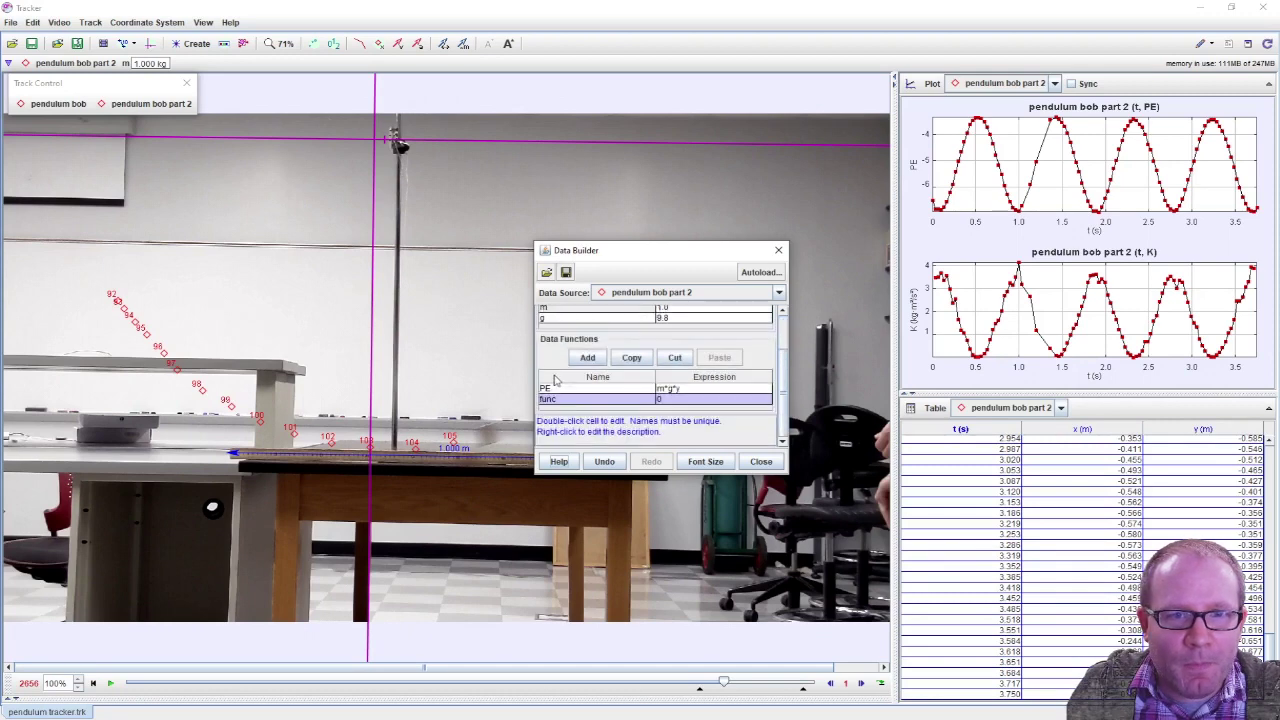
pyautogui.doubleClick(568, 400)
pyautogui.write('Tota')
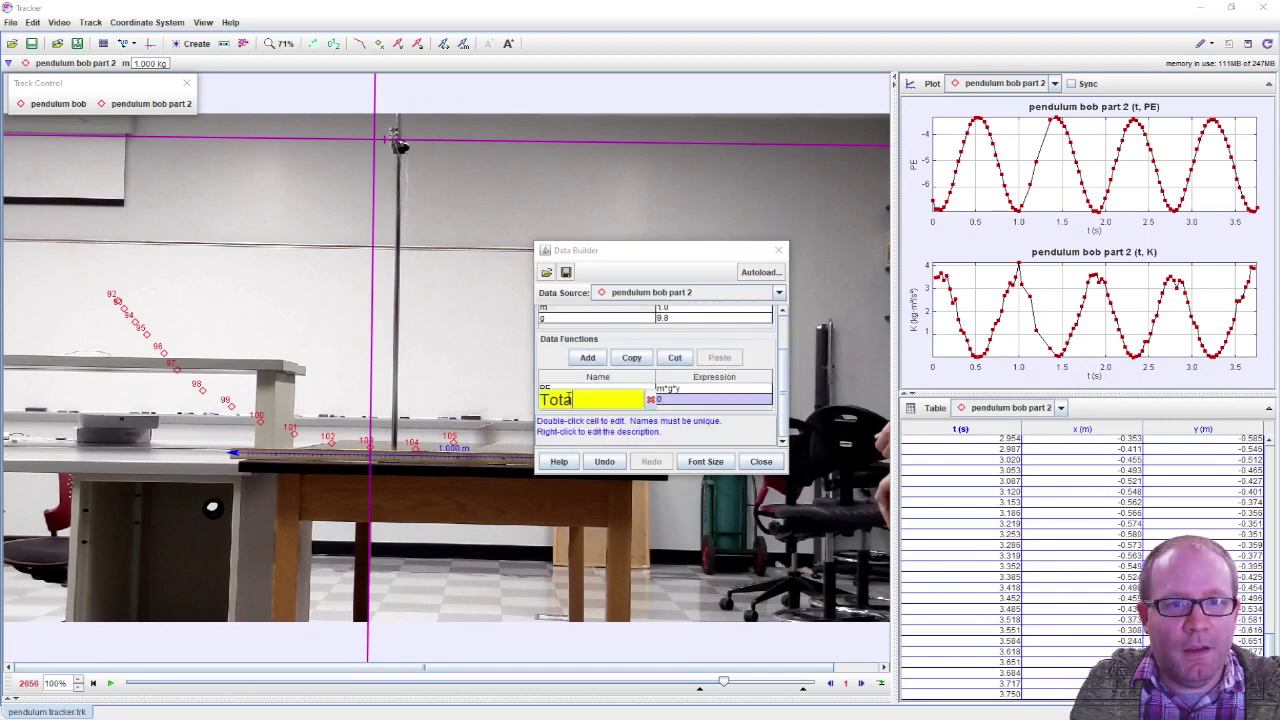
pyautogui.write('l Energy')
pyautogui.press('Return')
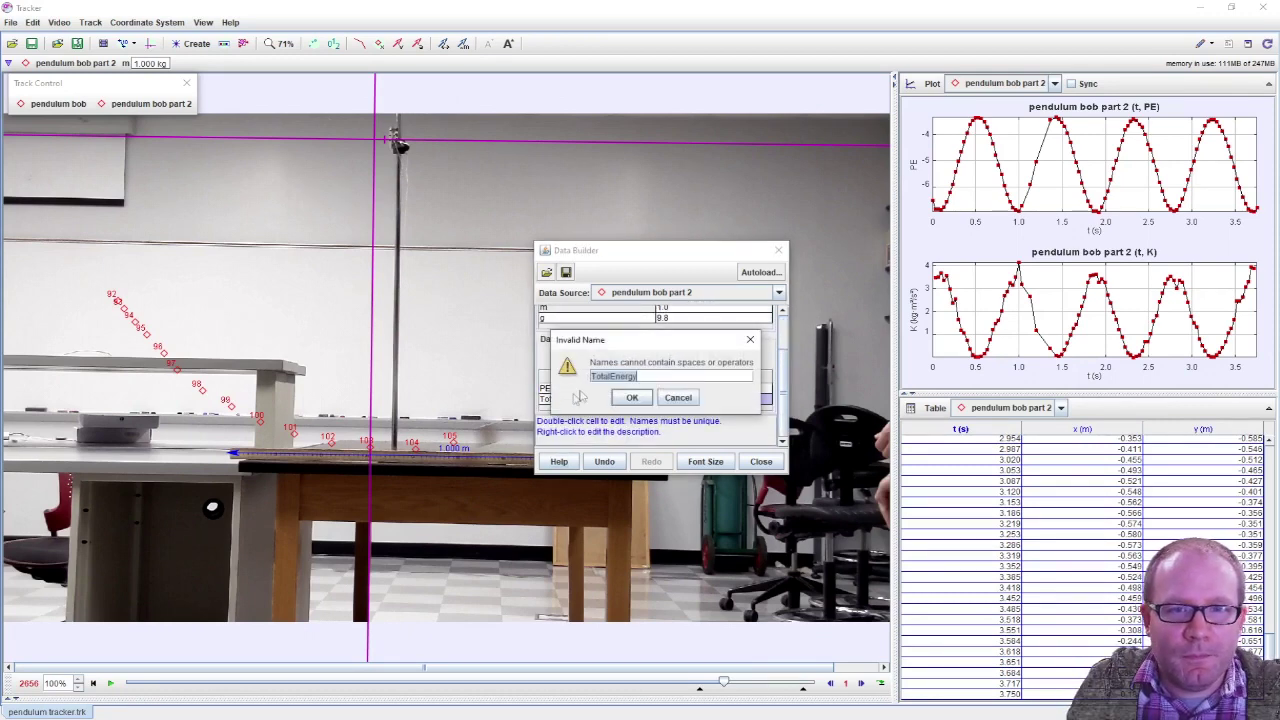
pyautogui.press('Return')
pyautogui.click(679, 426)
# Set TotalEnergy's expression to K+PE and close the Data Builder.
pyautogui.press('BackSpace')
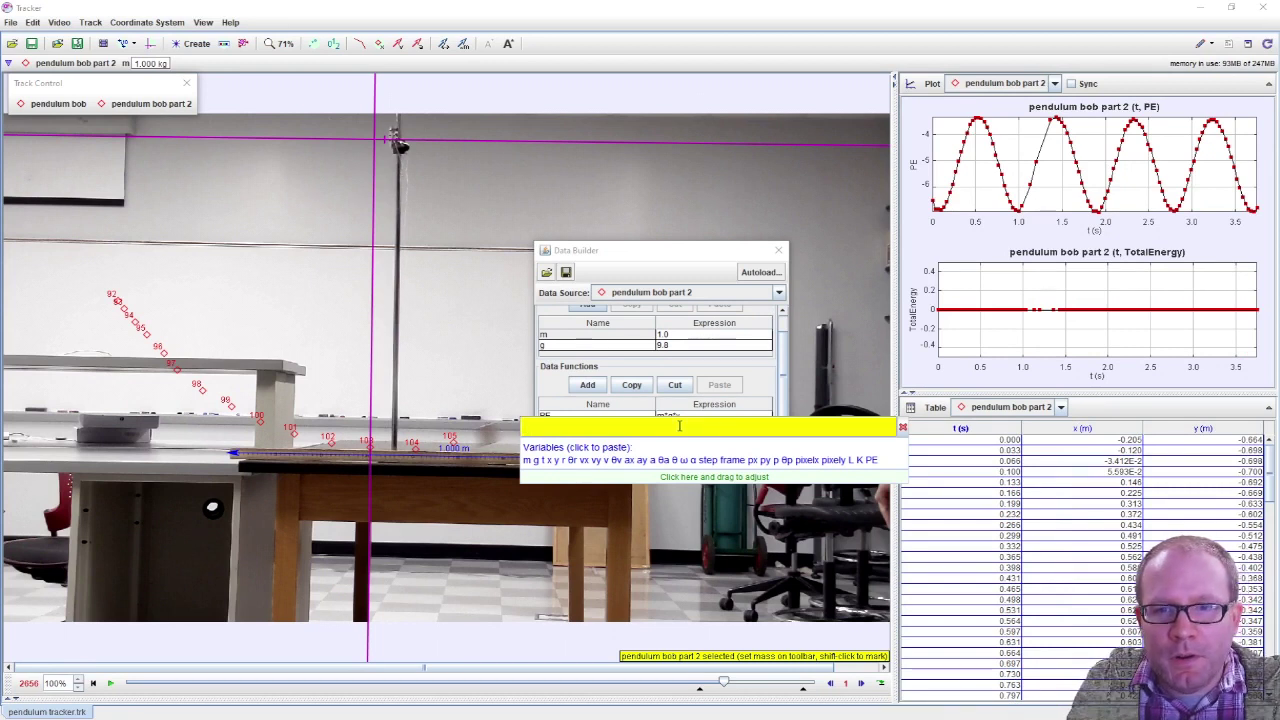
pyautogui.write('K+PE')
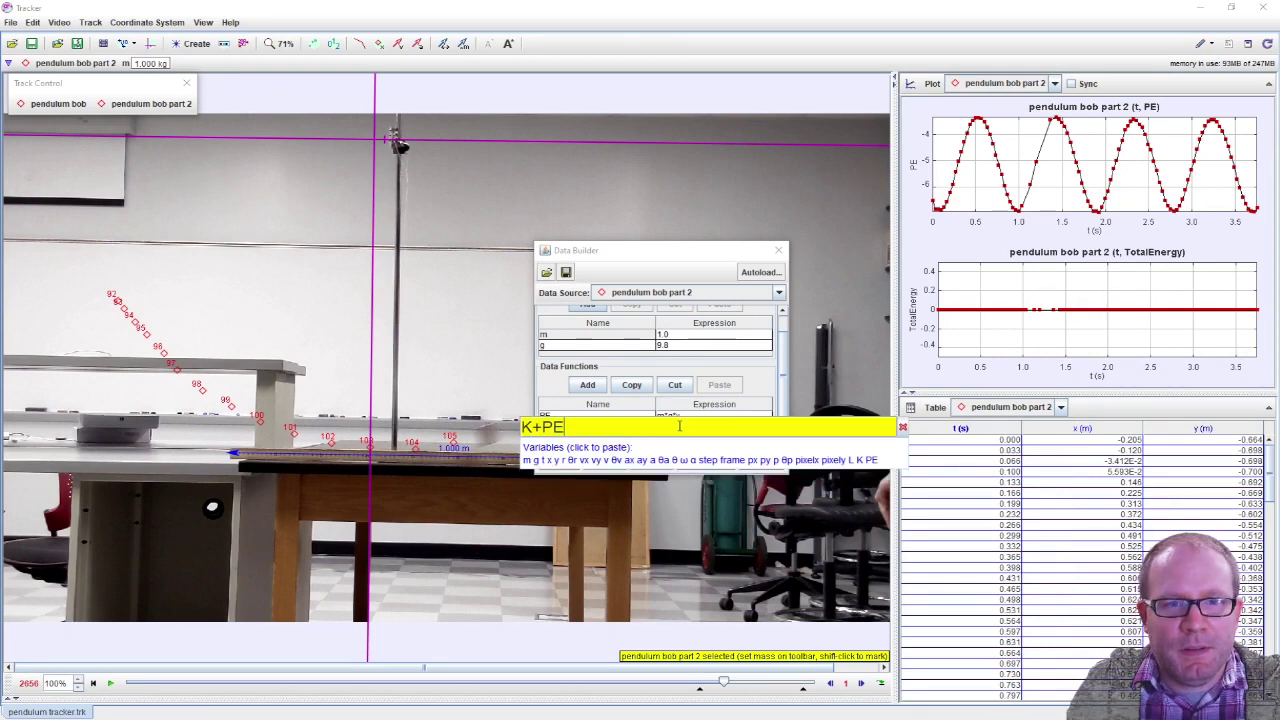
pyautogui.press('Return')
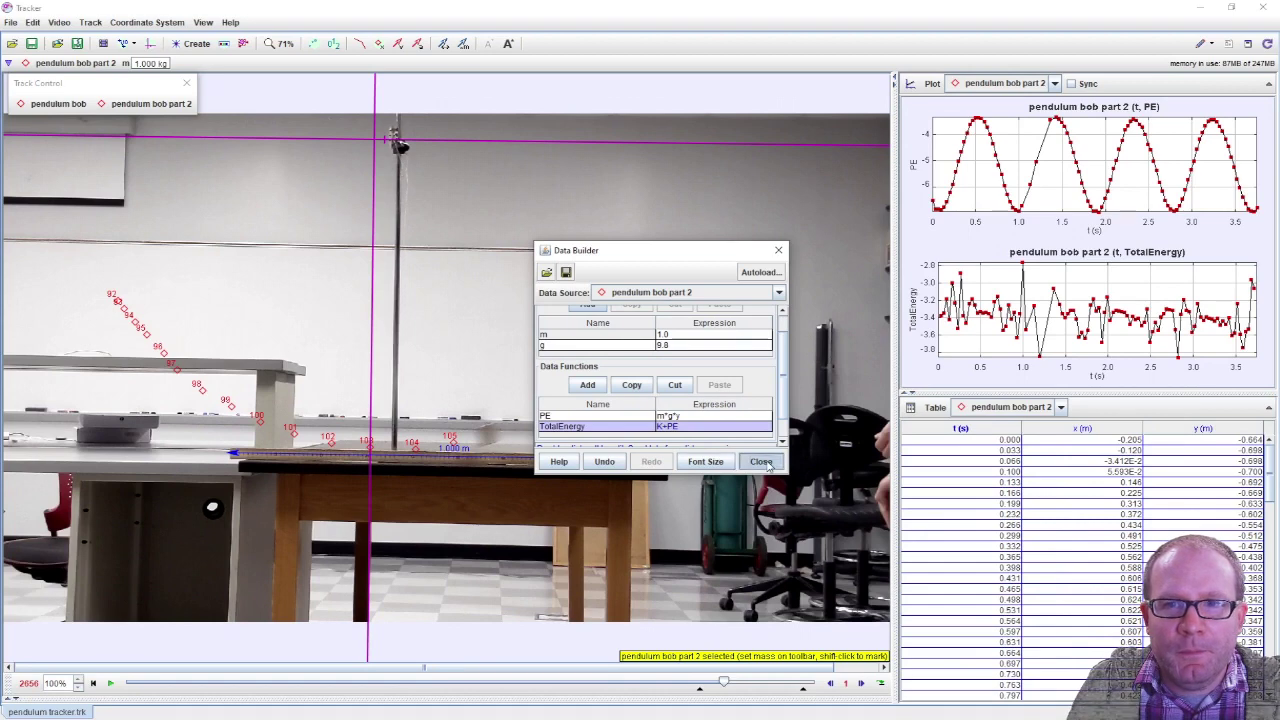
pyautogui.click(764, 461)
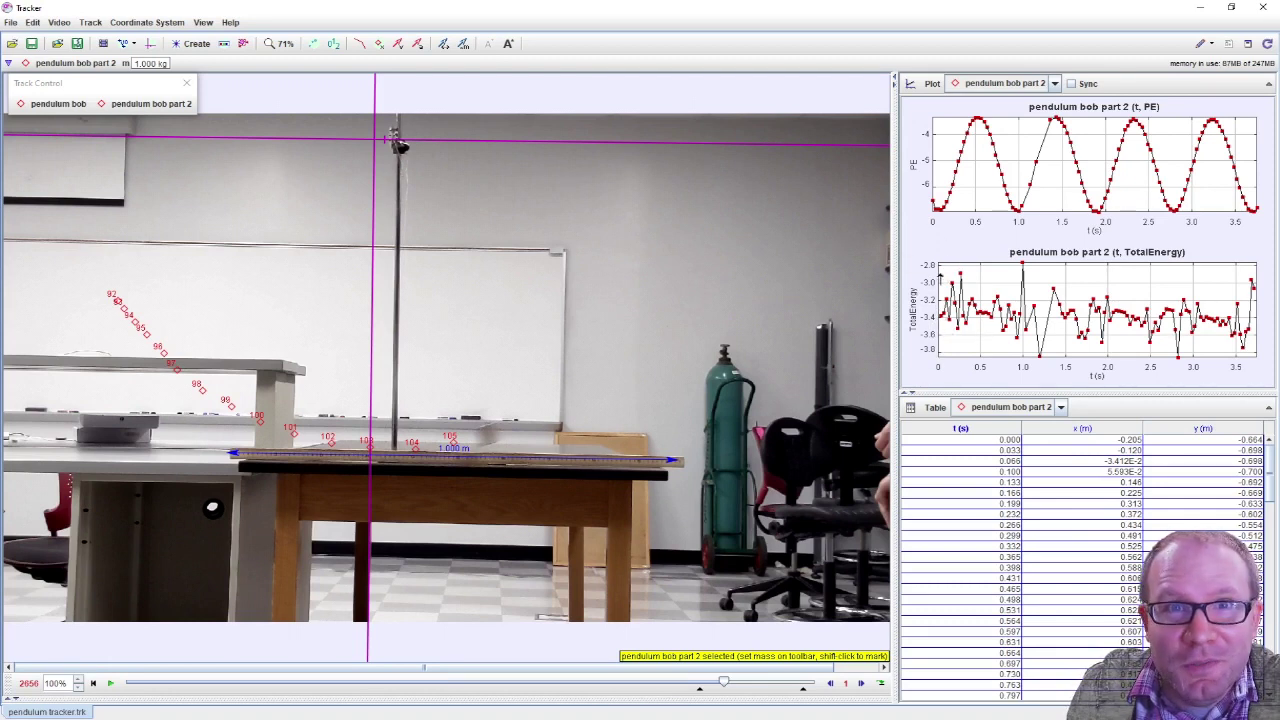
# Set the TotalEnergy graph's vertical-axis maximum to 0.
pyautogui.click(926, 265)
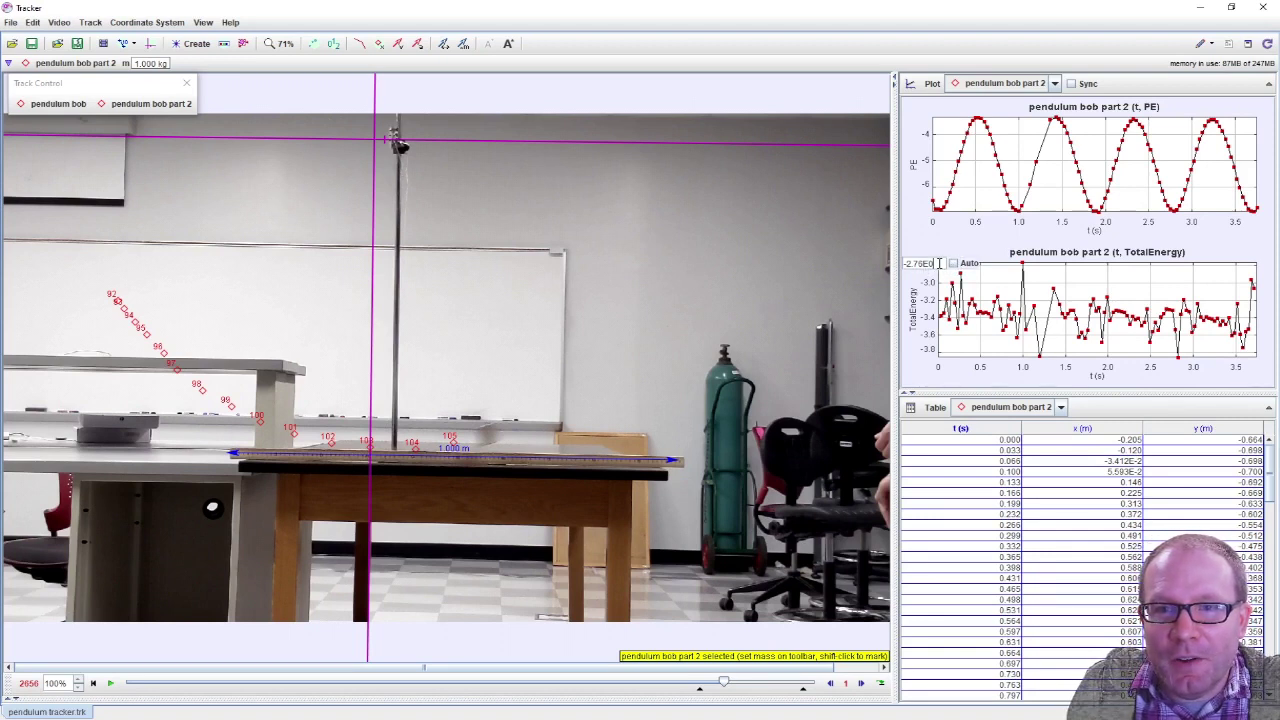
pyautogui.doubleClick(939, 263)
pyautogui.write('0')
pyautogui.press('Return')
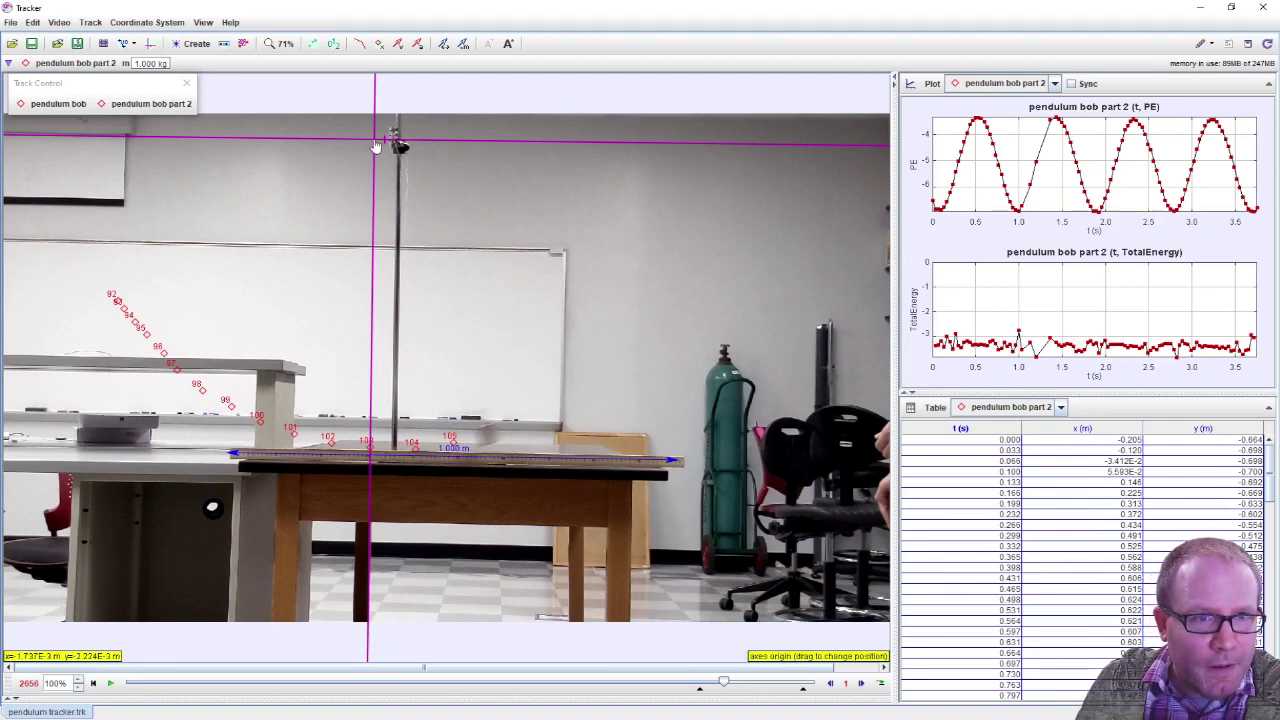
pyautogui.click(375, 146)
# Drag the axes origin down to the table ruler and set TotalEnergy's axis minimum to 0.
pyautogui.moveTo(375, 146); pyautogui.dragTo(375, 325)
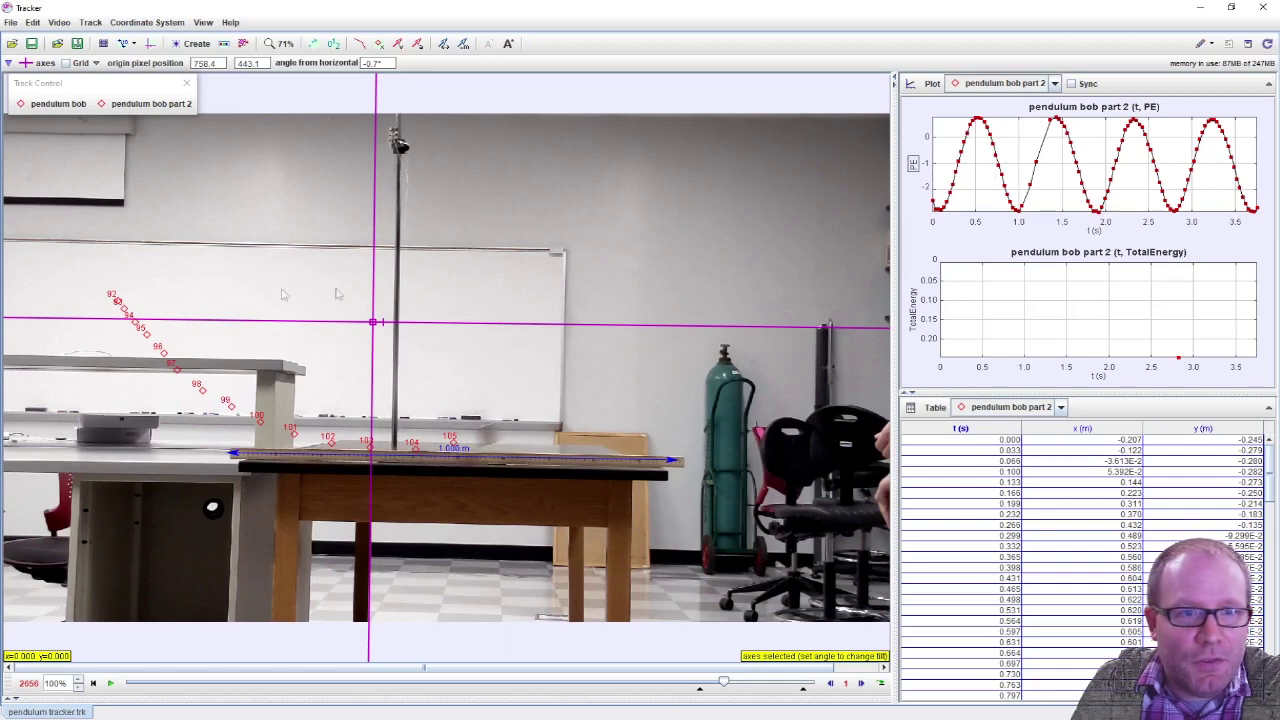
pyautogui.moveTo(374, 325); pyautogui.dragTo(371, 450)
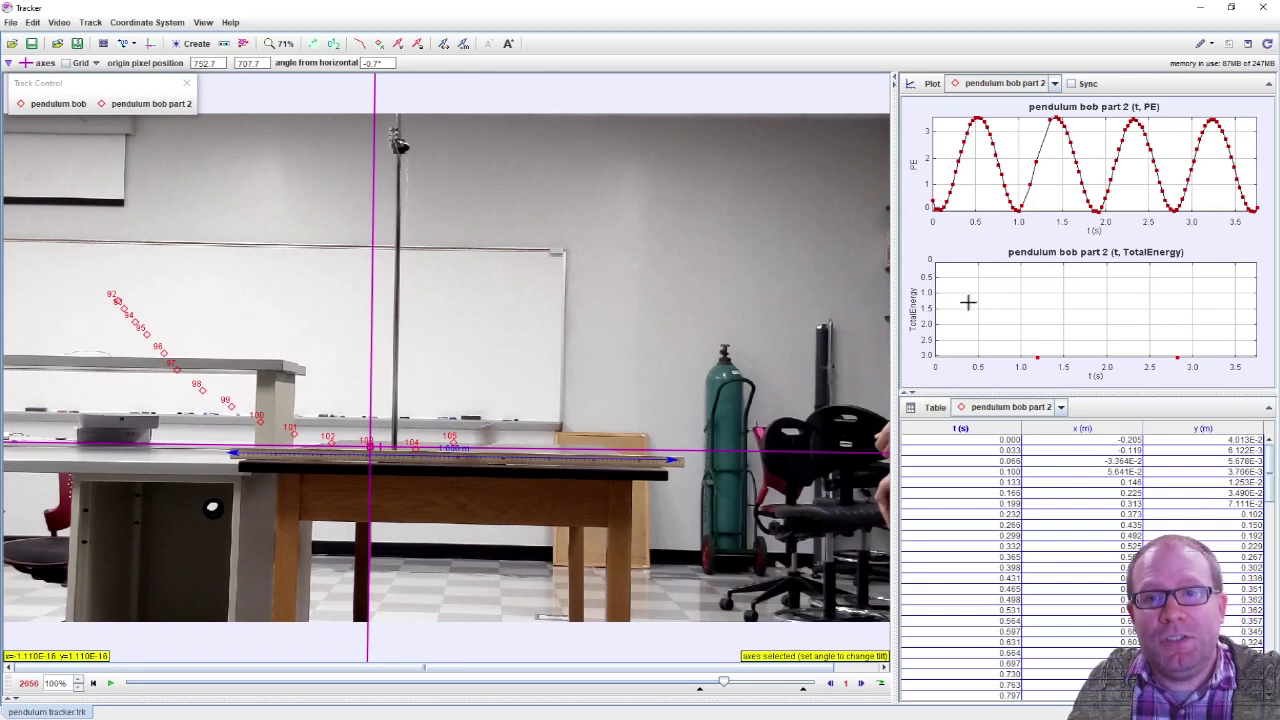
pyautogui.click(936, 353)
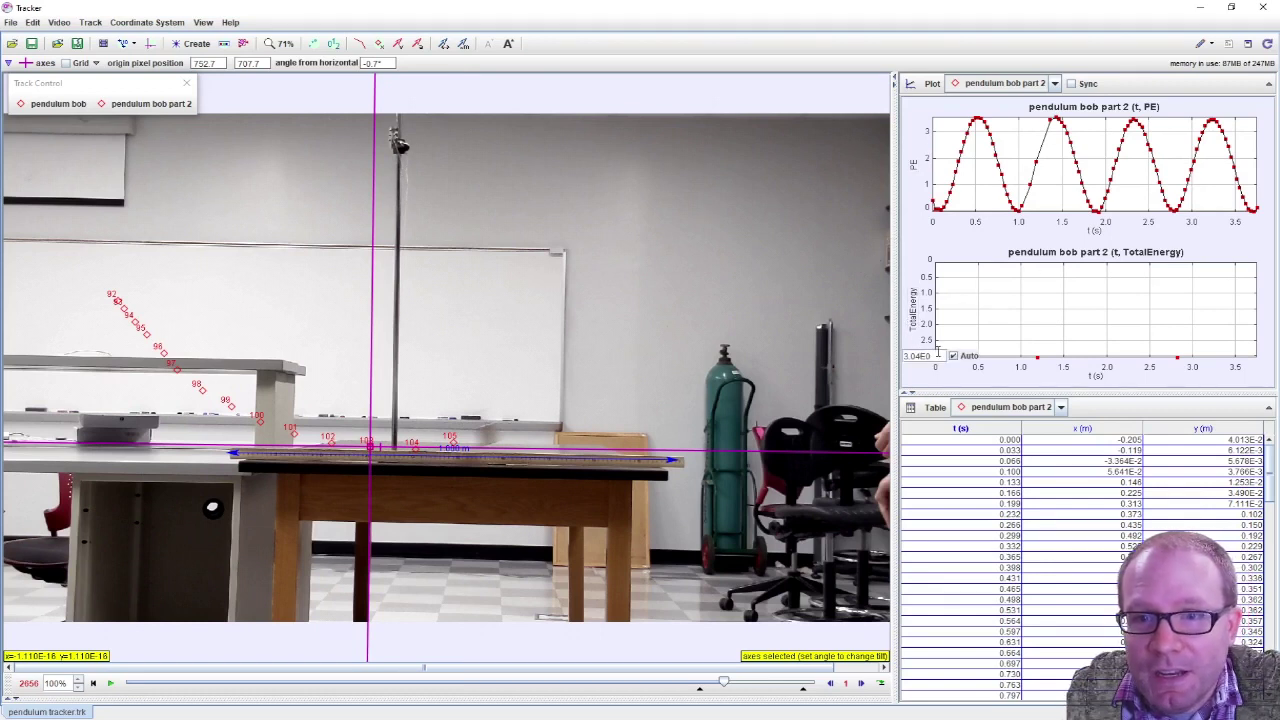
pyautogui.click(932, 263)
pyautogui.click(953, 264)
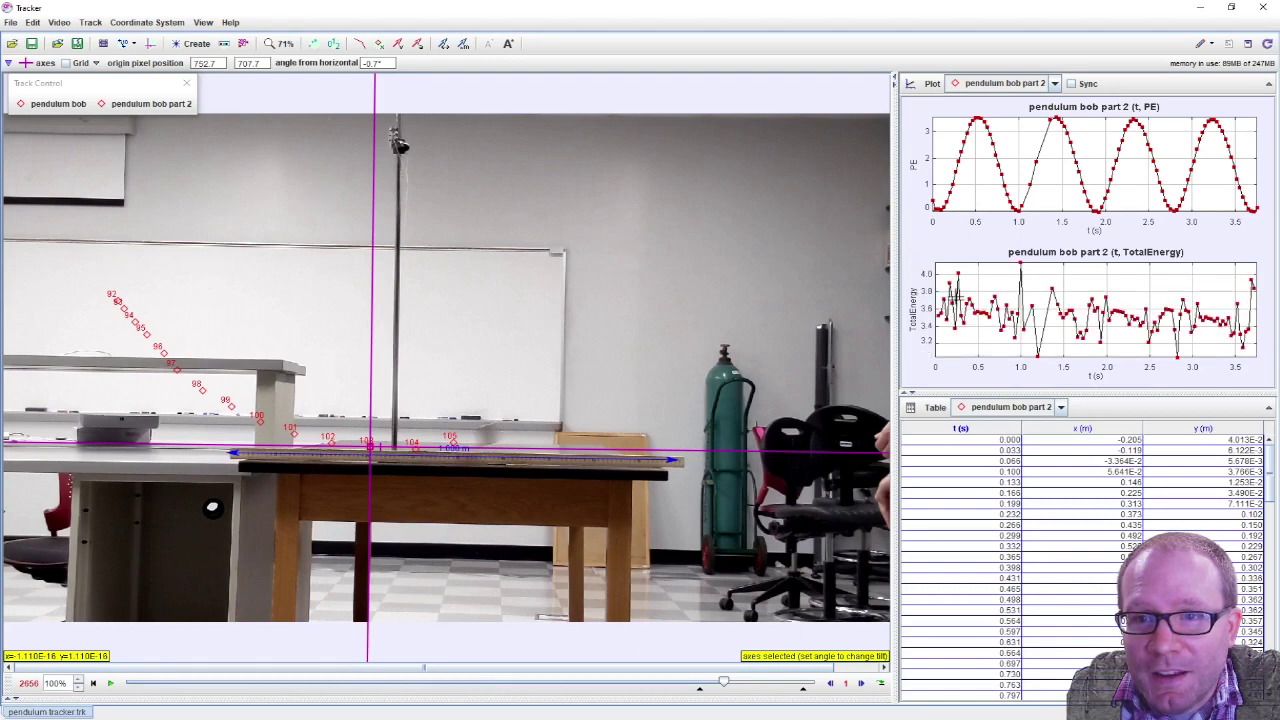
pyautogui.click(930, 358)
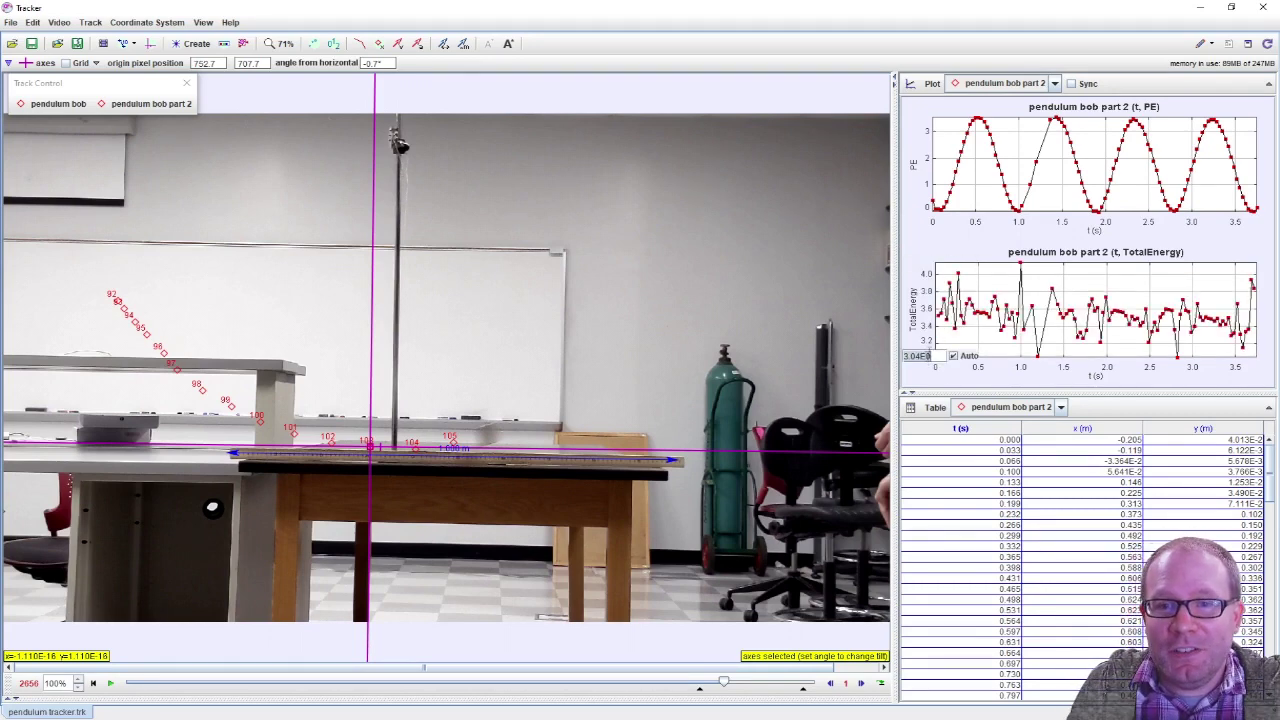
pyautogui.write('0')
pyautogui.press('Return')
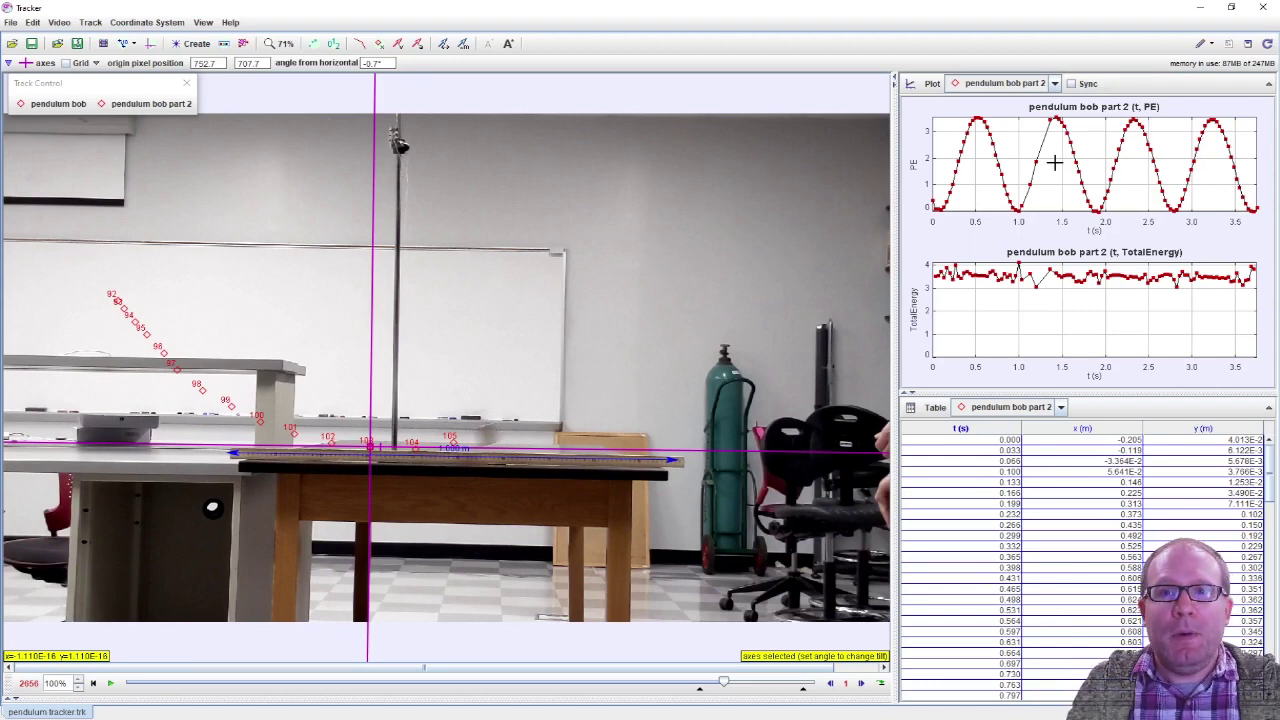
pyautogui.click(928, 358)
# Re-enable TotalEnergy auto-scaling, return the axes origin to the pivot (800.8, 53.99), and plot θ versus t.
pyautogui.click(955, 356)
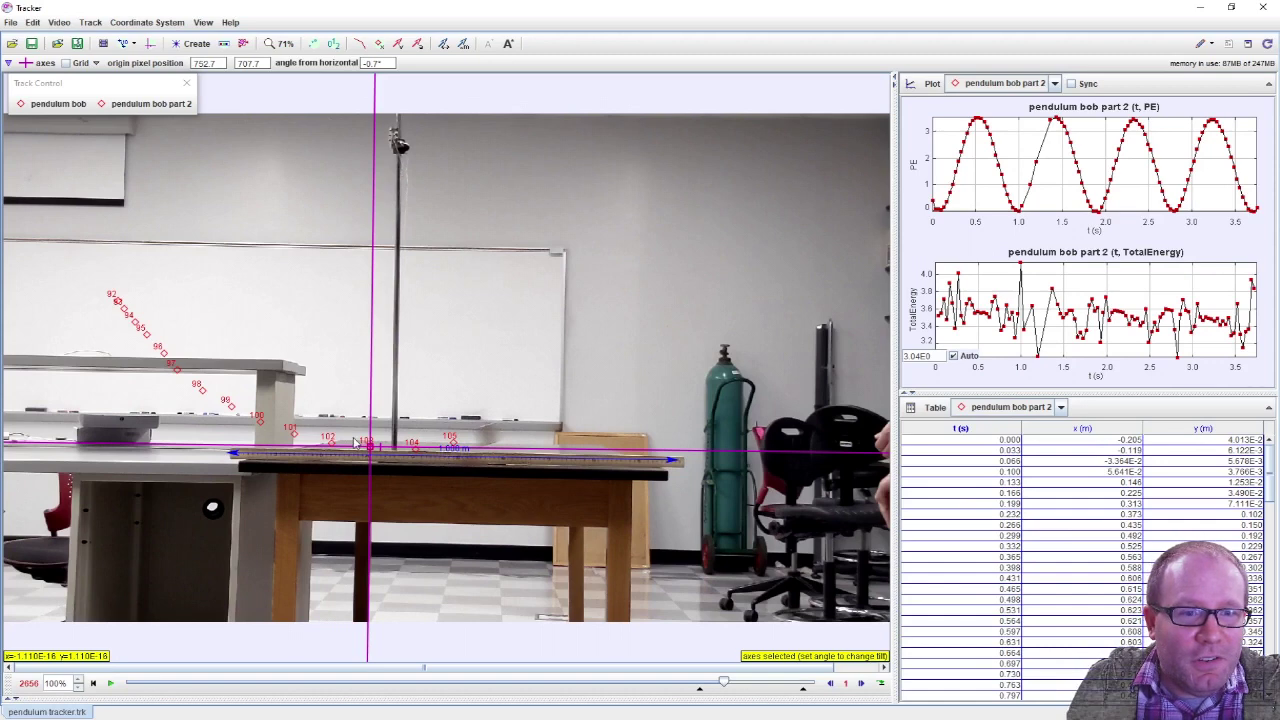
pyautogui.moveTo(370, 451); pyautogui.dragTo(400, 311)
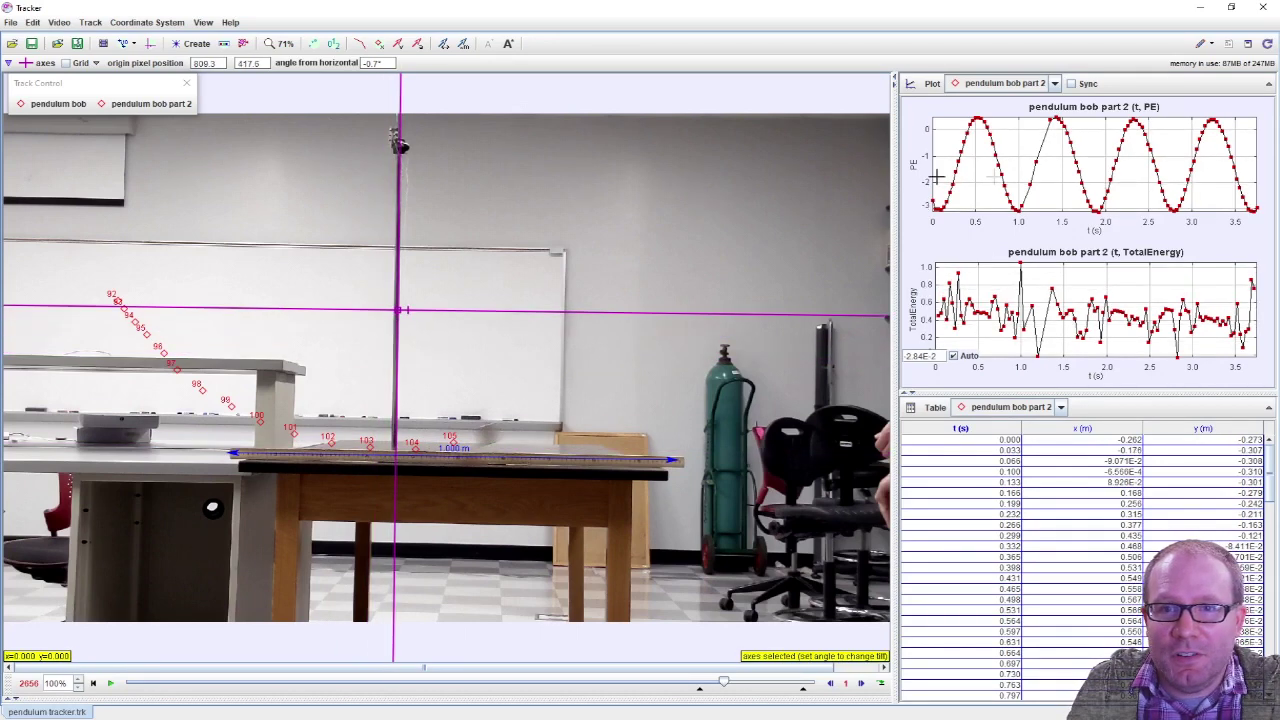
pyautogui.moveTo(634, 310); pyautogui.dragTo(628, 142)
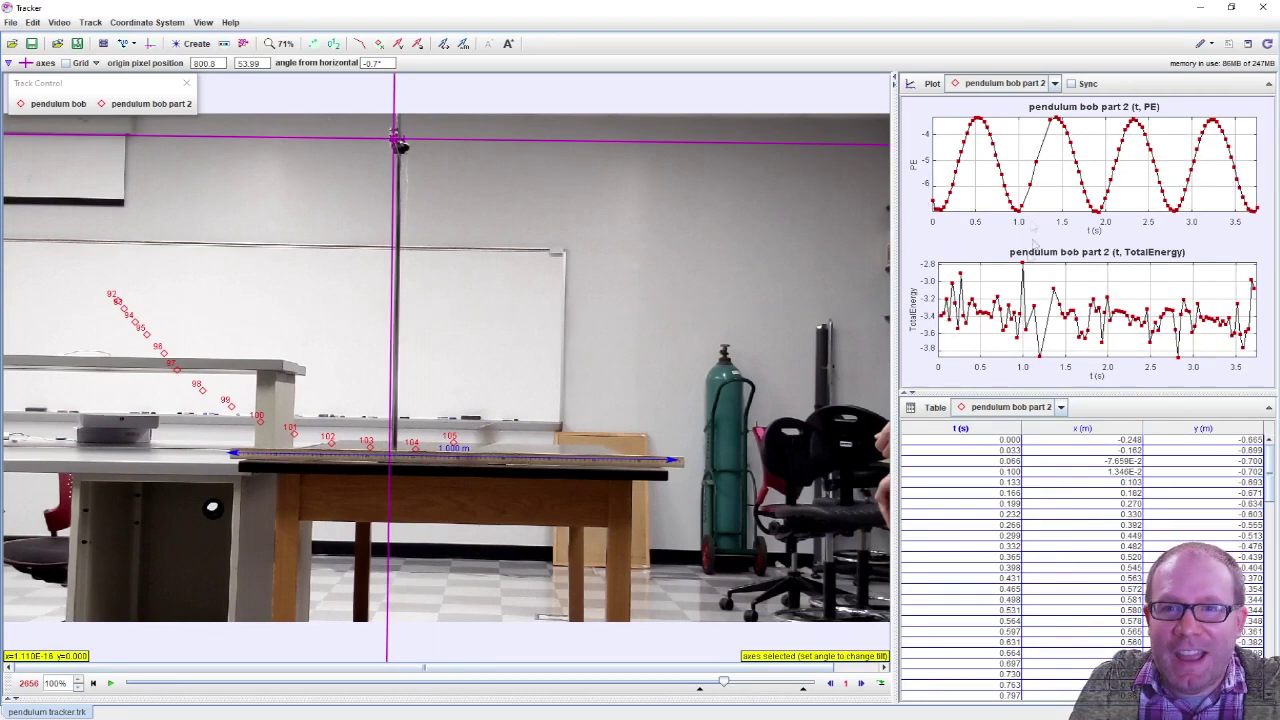
pyautogui.click(913, 168)
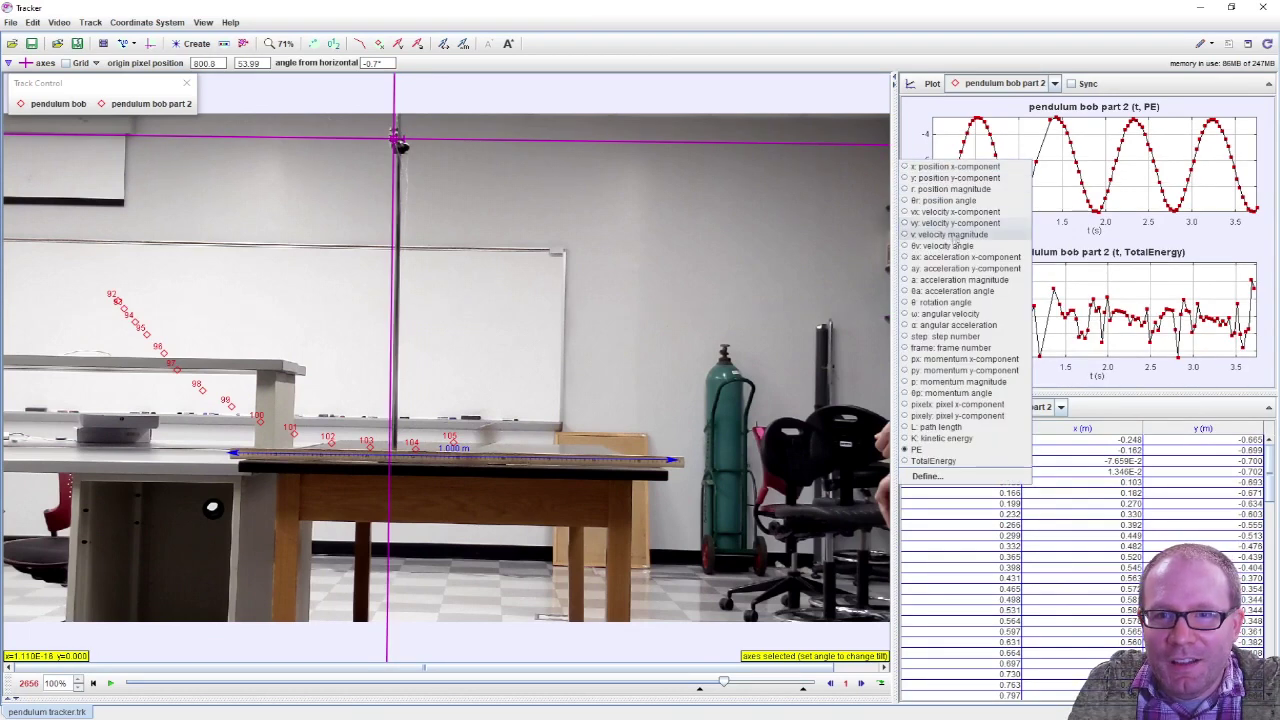
pyautogui.click(942, 303)
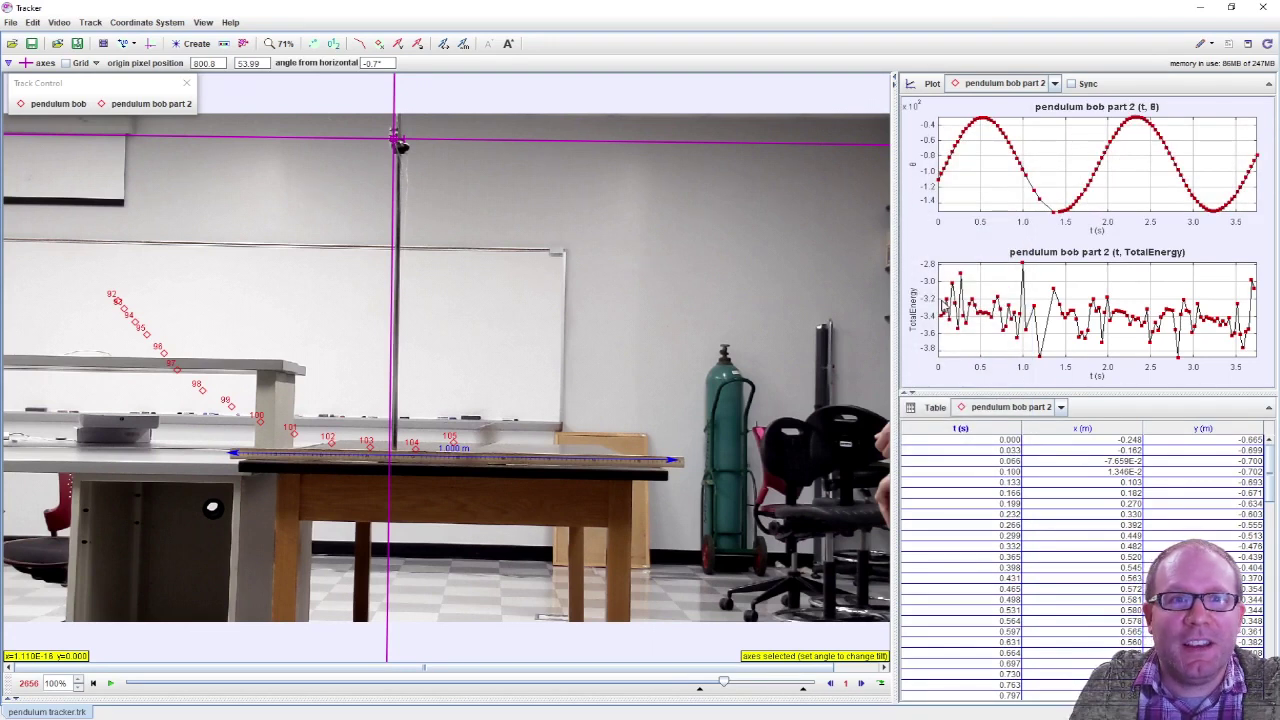